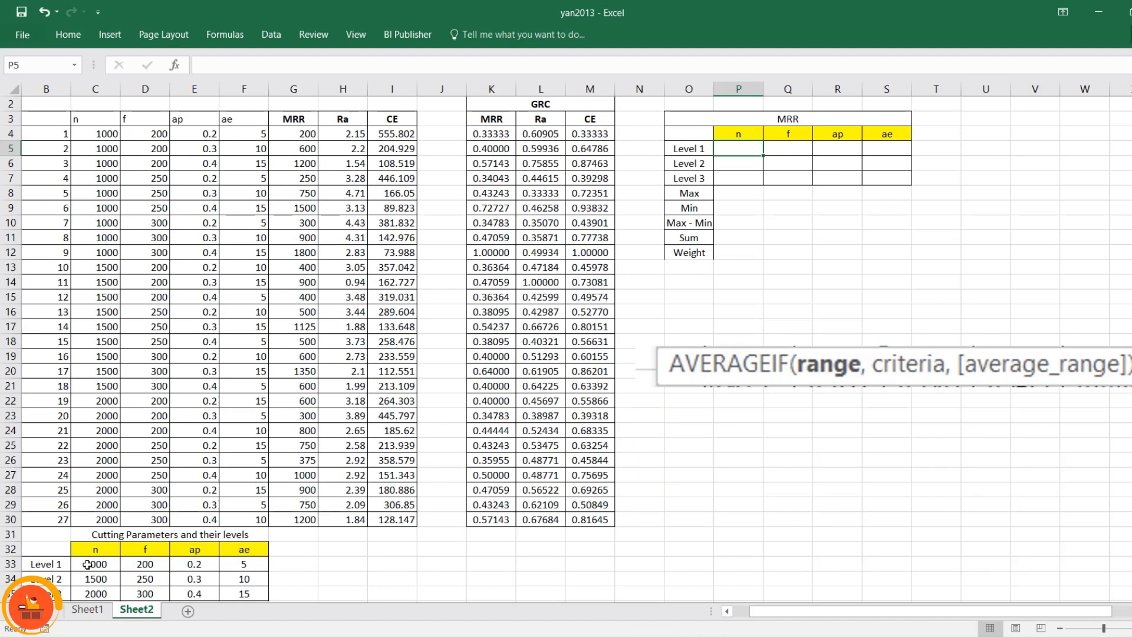
# Examine the cutting parameter levels for n, f, ap and ae and their settings across the 27 experiment runs.
pyautogui.moveTo(97, 549); pyautogui.dragTo(244, 549)
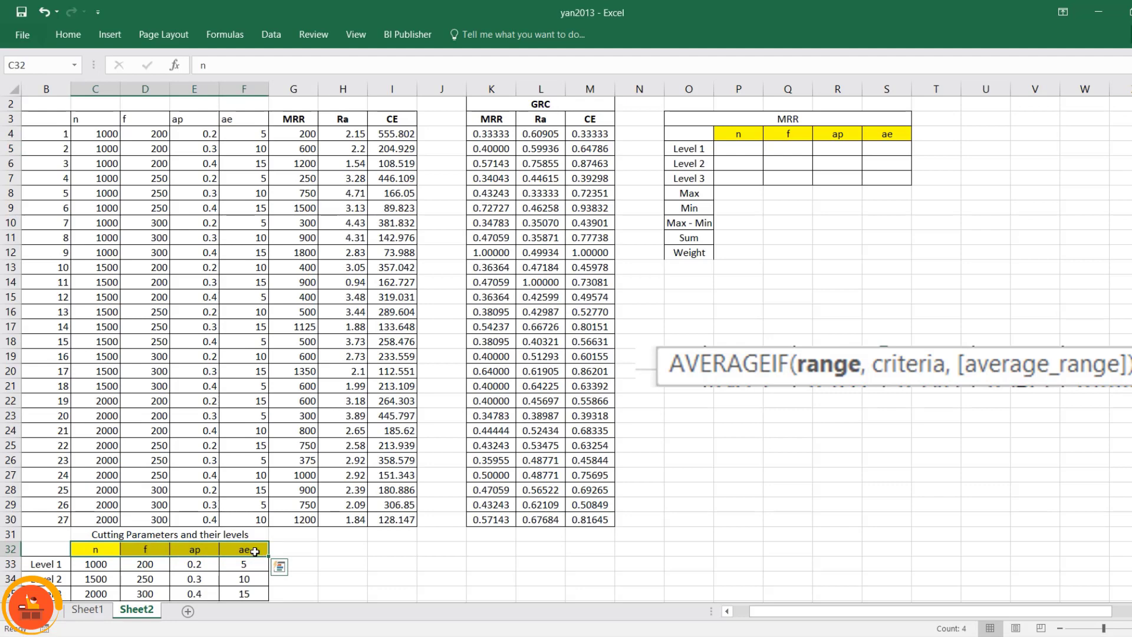
pyautogui.click(103, 565)
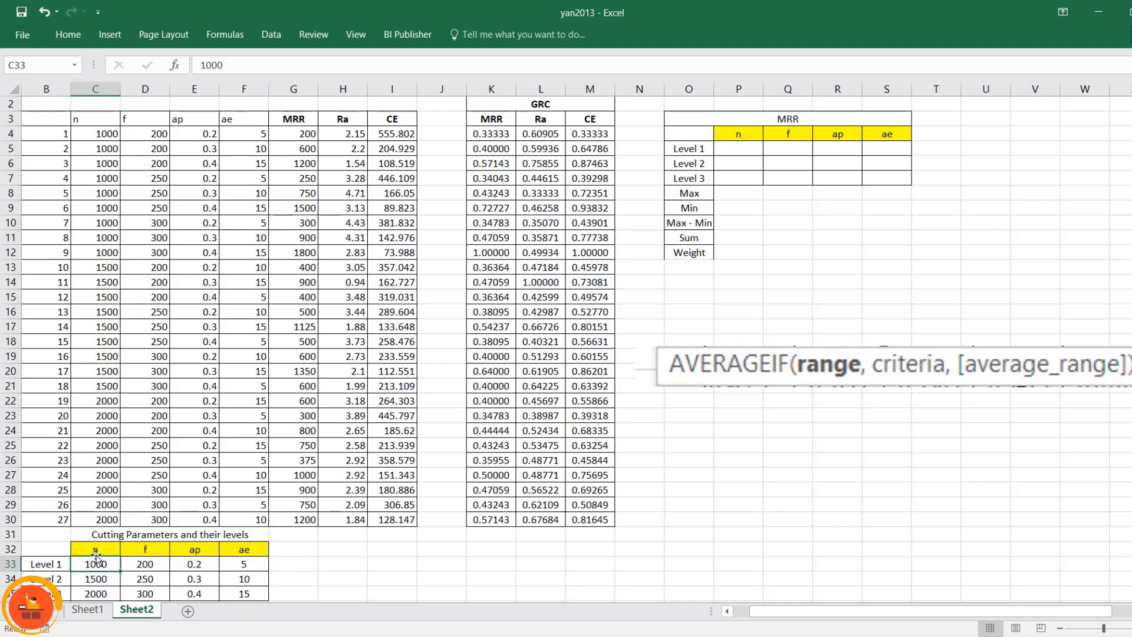
pyautogui.moveTo(248, 591); pyautogui.dragTo(105, 564)
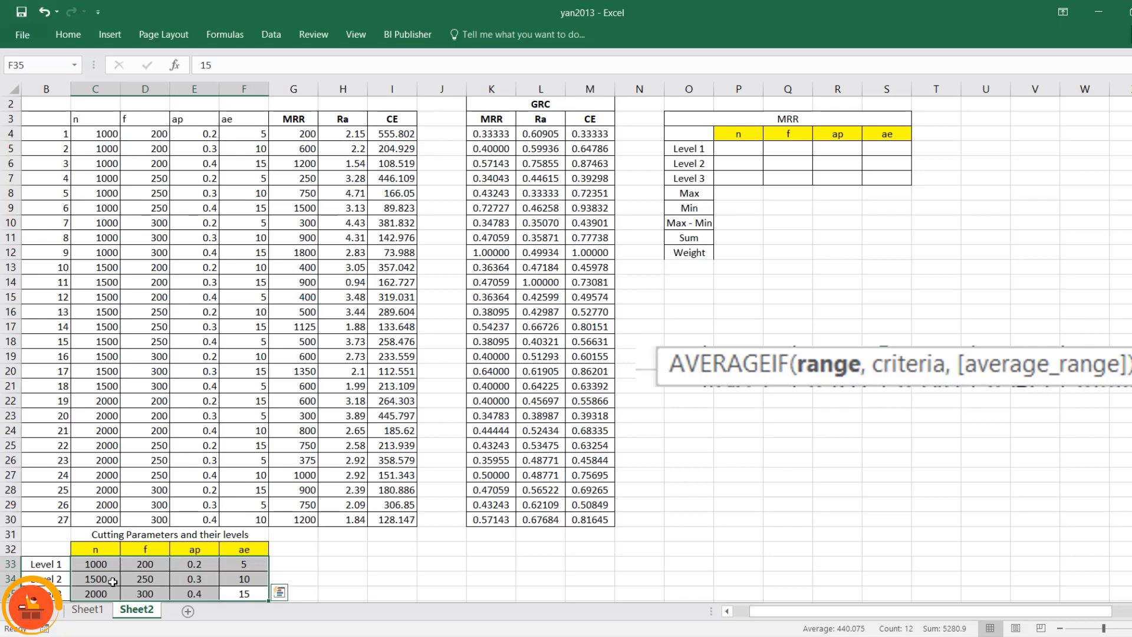
pyautogui.click(257, 595)
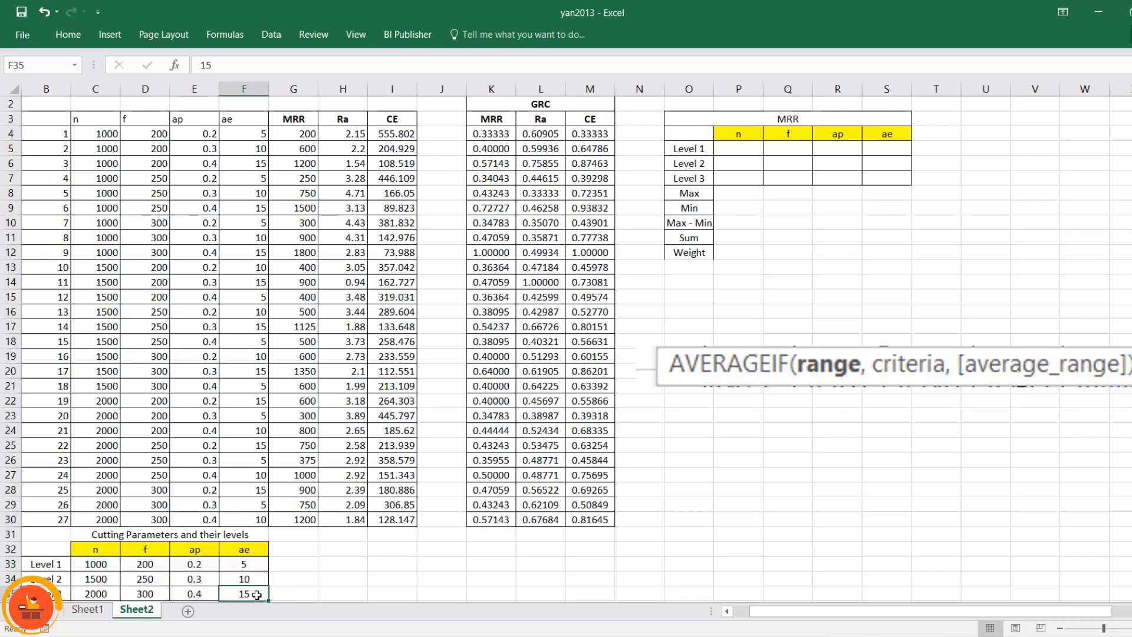
pyautogui.click(63, 520)
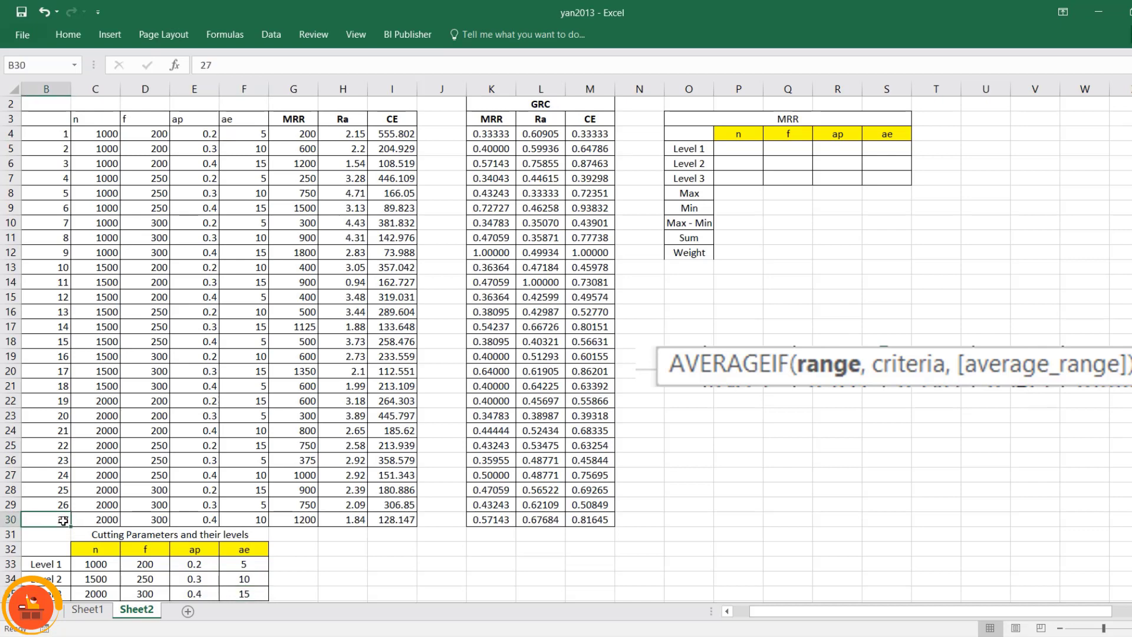
pyautogui.keyDown('shift'); pyautogui.click(57, 137); pyautogui.keyUp('shift')
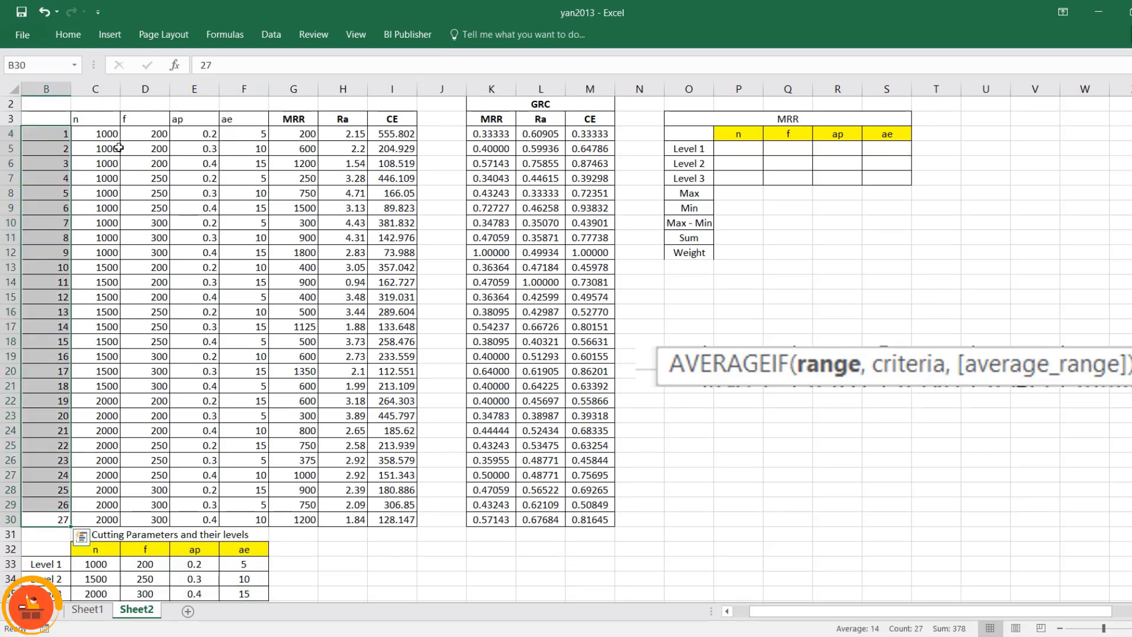
pyautogui.click(91, 118)
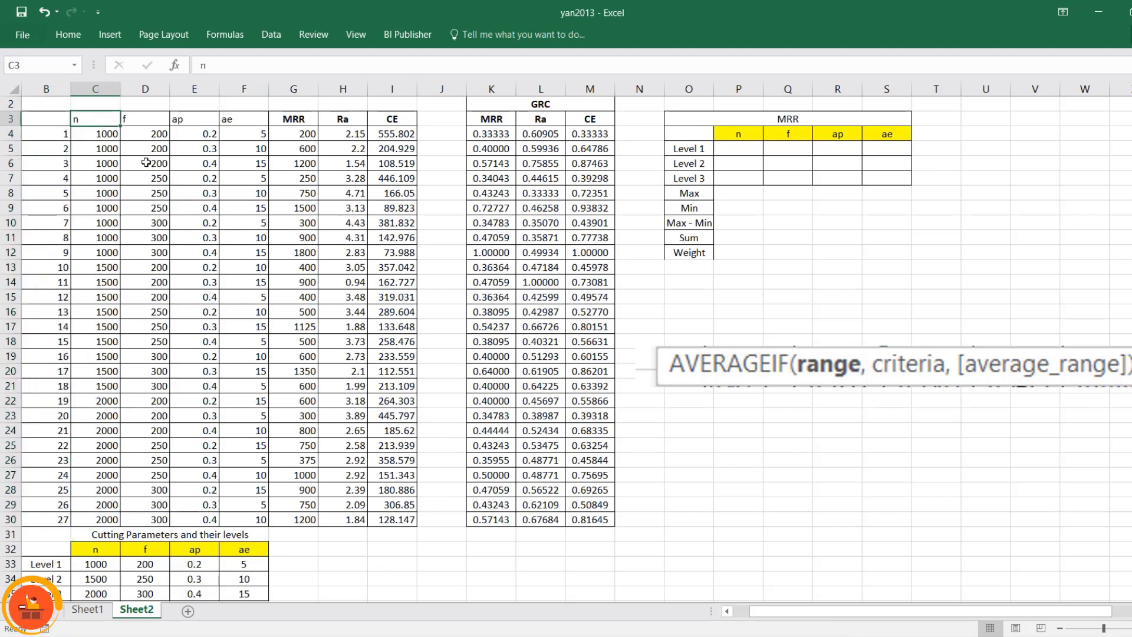
pyautogui.keyDown('shift'); pyautogui.click(255, 511); pyautogui.keyUp('shift')
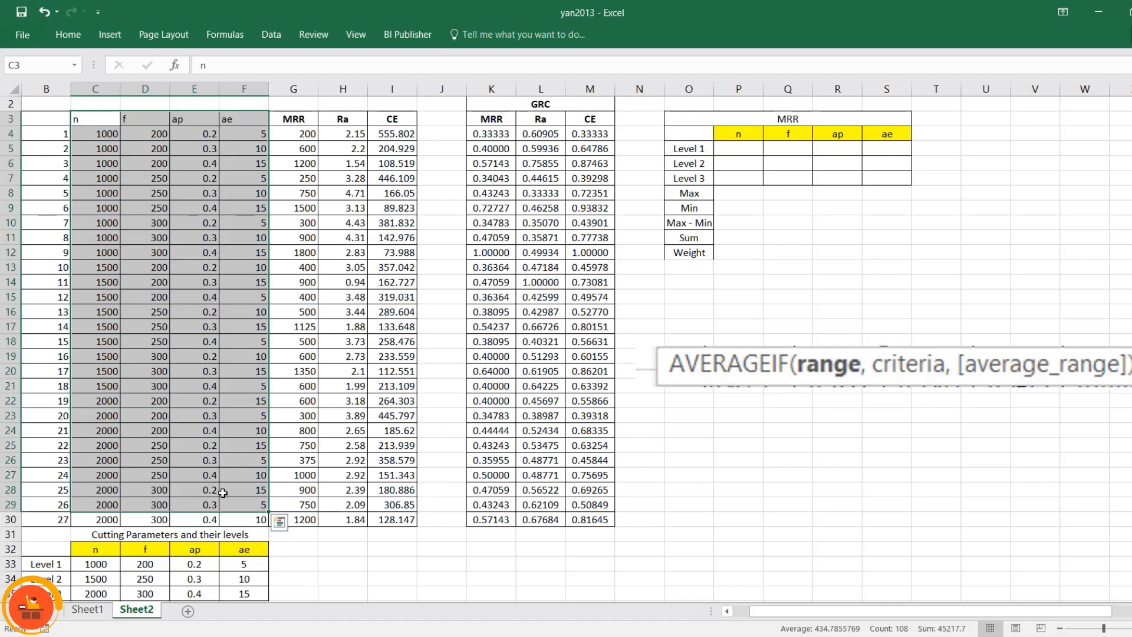
pyautogui.click(229, 521)
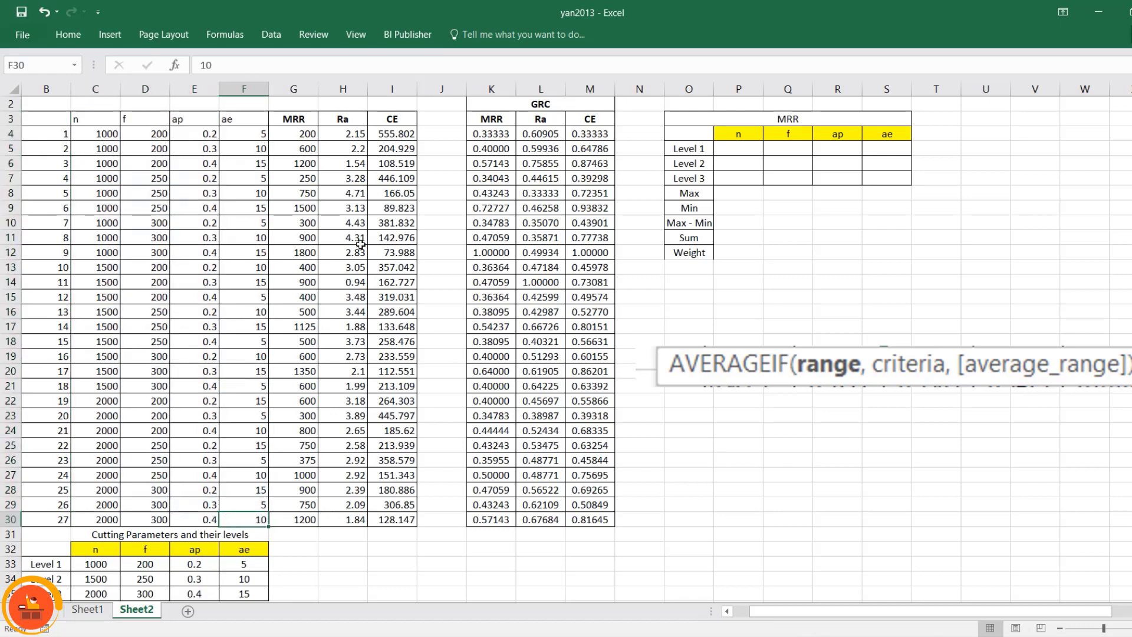
# Review the MRR, Ra and CE response data and the matching GRC values for all runs.
pyautogui.click(306, 119)
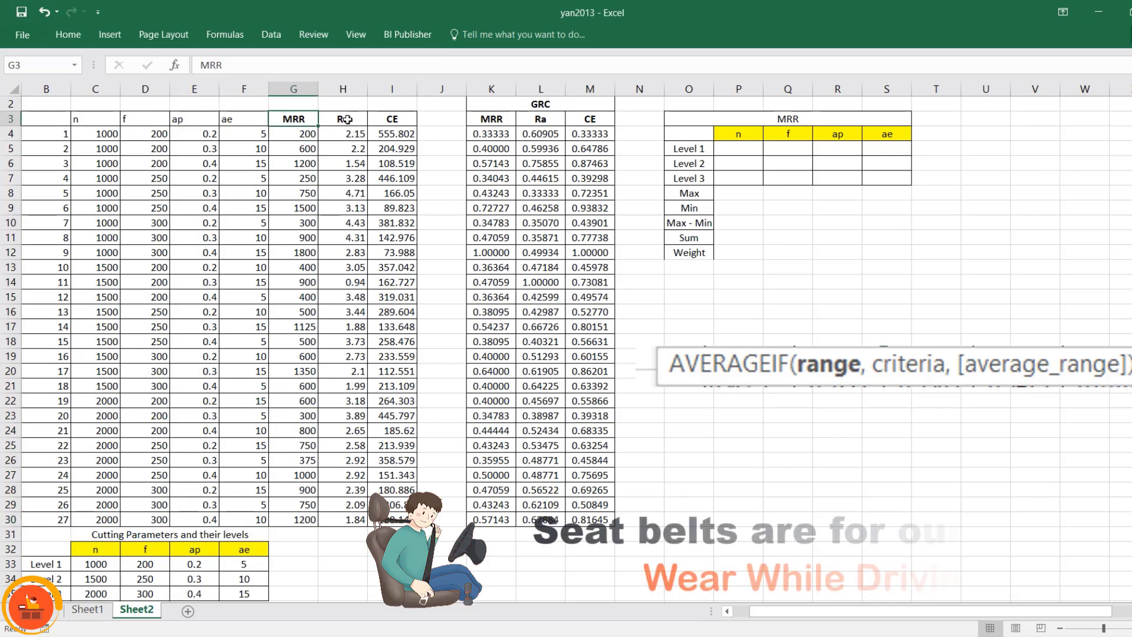
pyautogui.click(345, 118)
pyautogui.click(401, 118)
pyautogui.moveTo(302, 135)
pyautogui.mouseDown()
pyautogui.moveTo(395, 445)
pyautogui.moveTo(404, 521)
pyautogui.mouseUp()
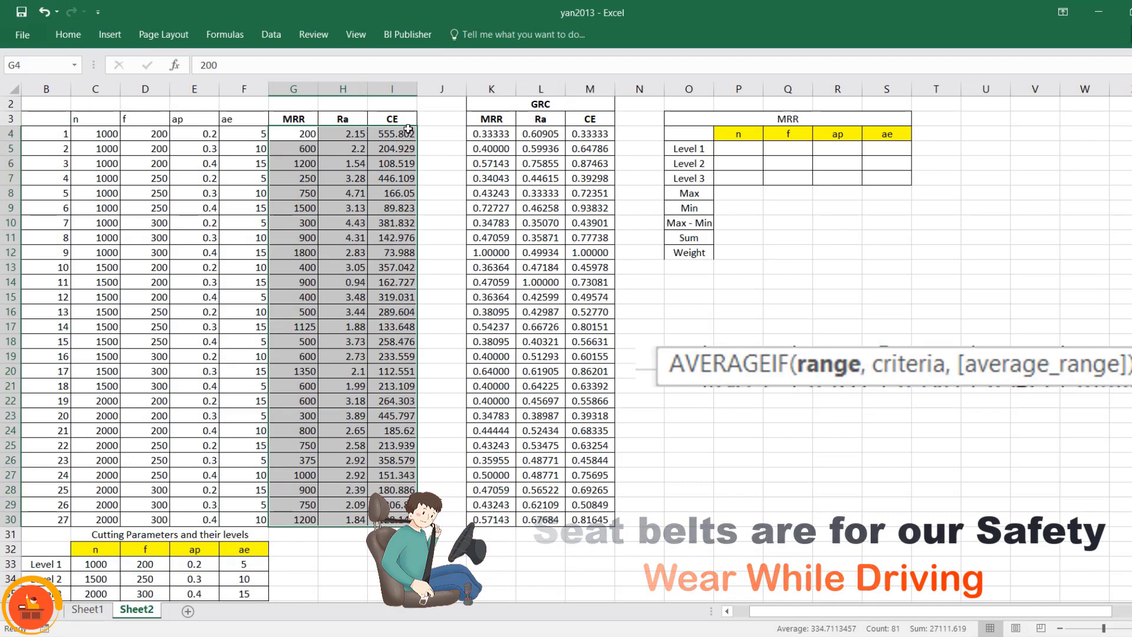
pyautogui.click(424, 149)
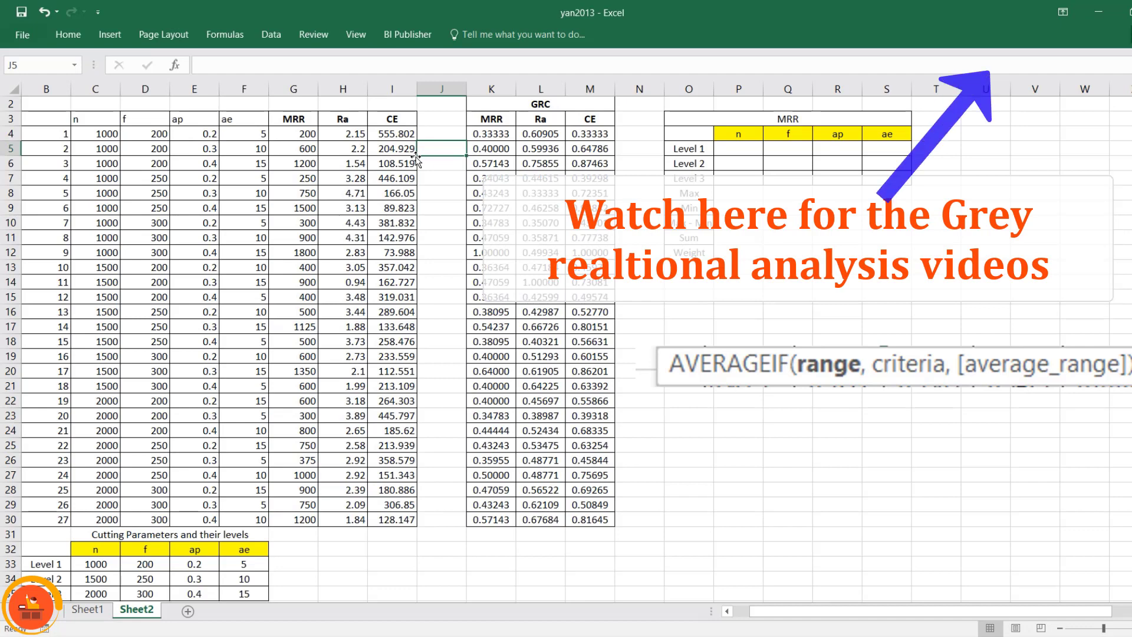
pyautogui.click(308, 133)
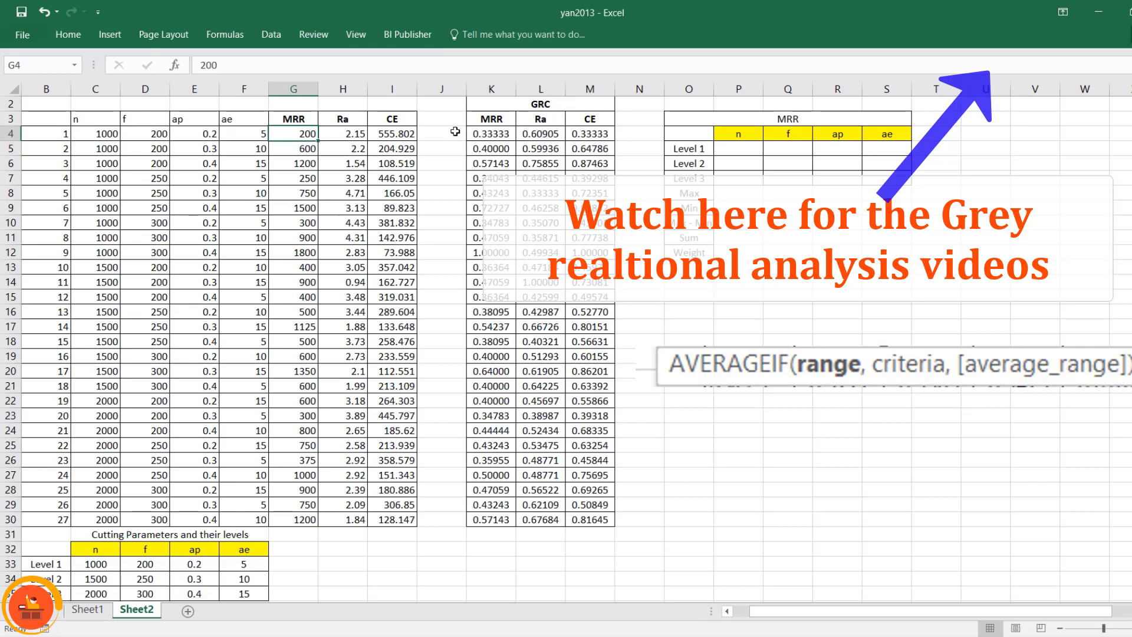
pyautogui.moveTo(492, 133); pyautogui.dragTo(580, 511)
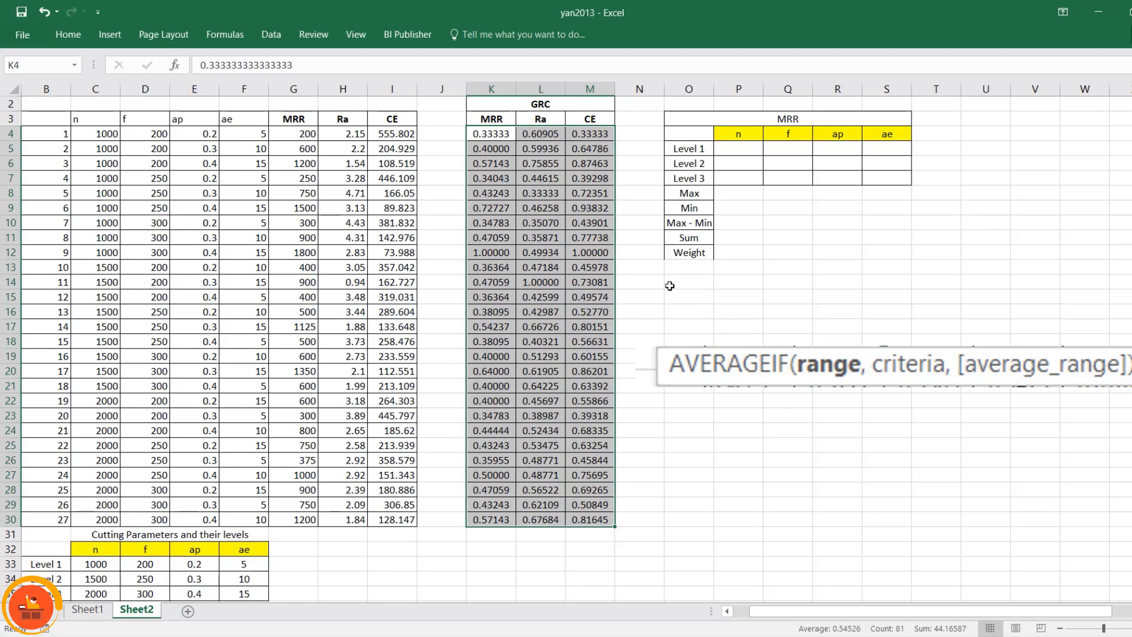
# Examine the layout of the empty MRR table, including its level rows, parameter columns and Max to Weight rows.
pyautogui.click(719, 172)
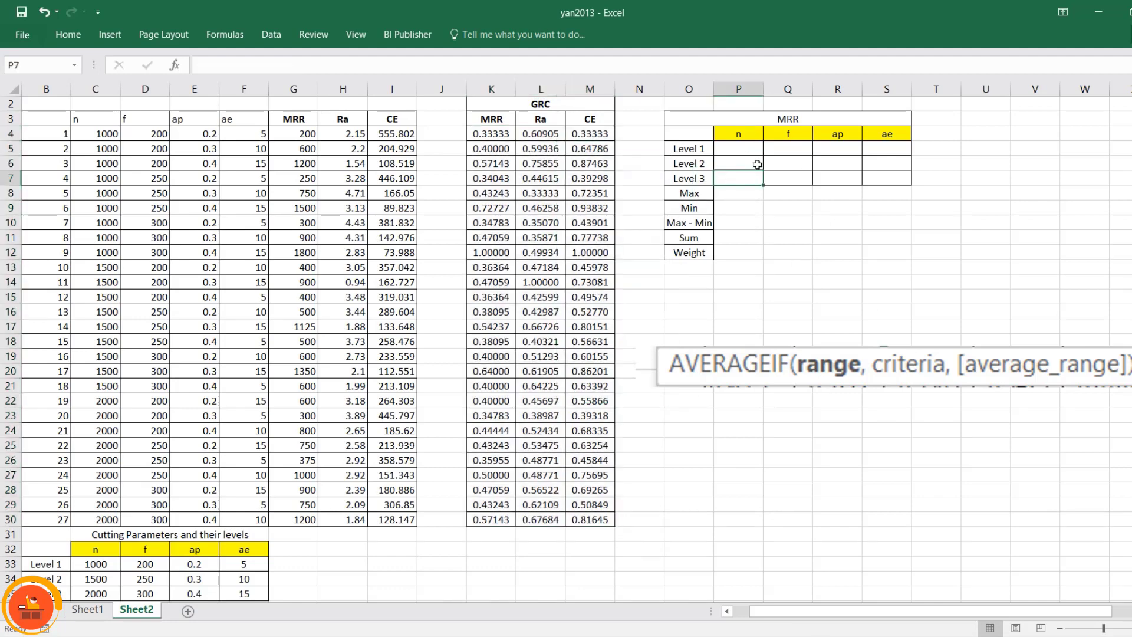
pyautogui.moveTo(678, 118); pyautogui.dragTo(825, 248)
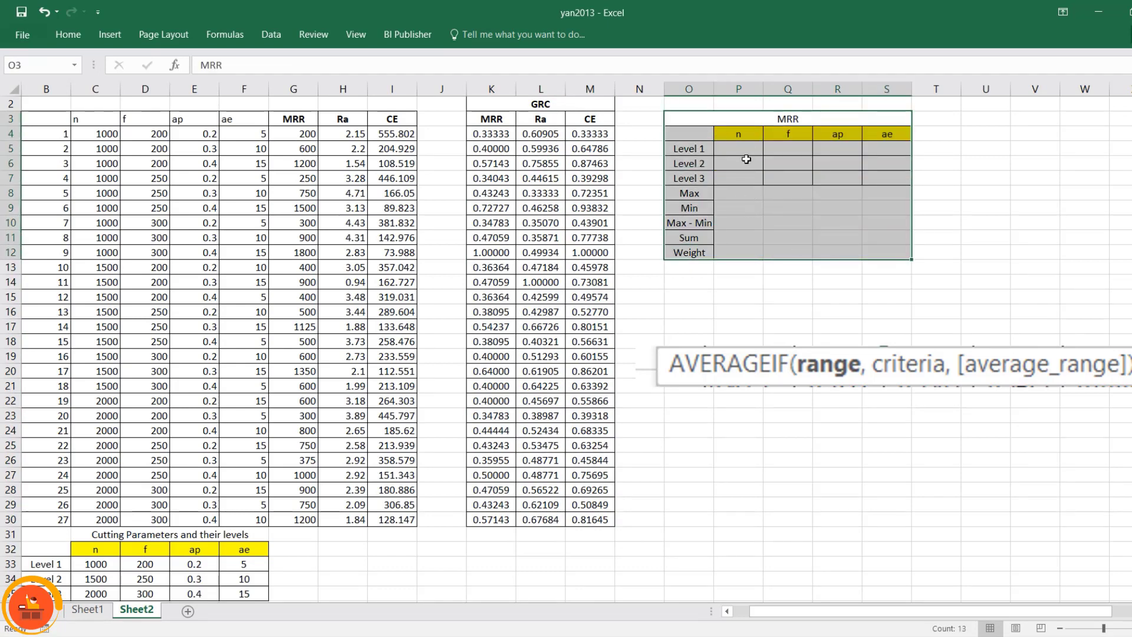
pyautogui.click(740, 149)
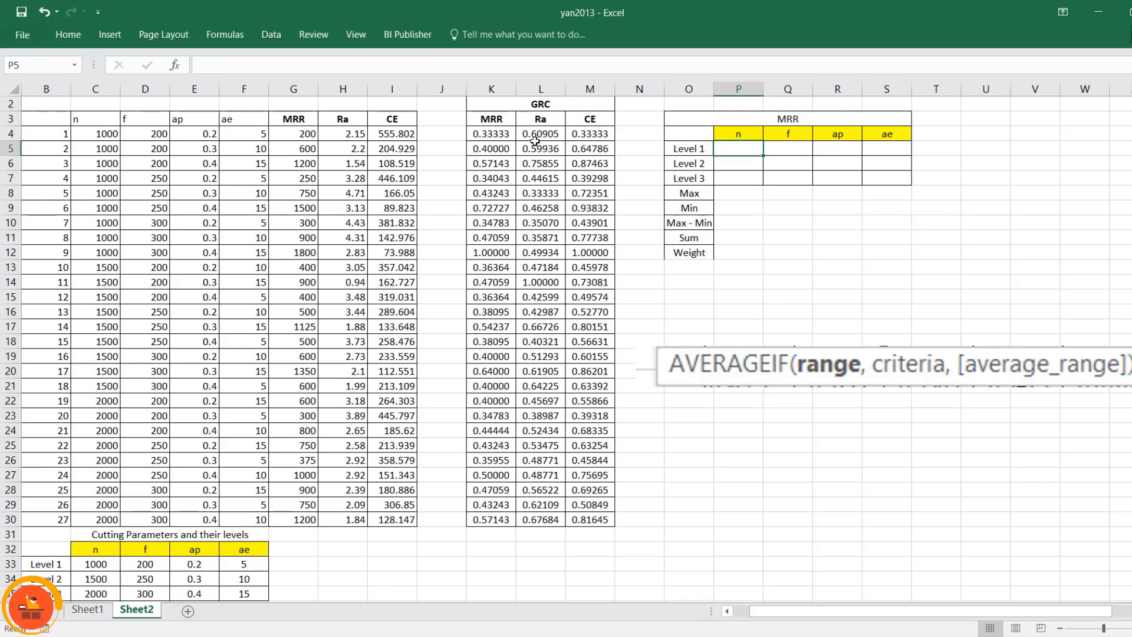
pyautogui.click(783, 119)
pyautogui.moveTo(699, 120); pyautogui.dragTo(684, 239)
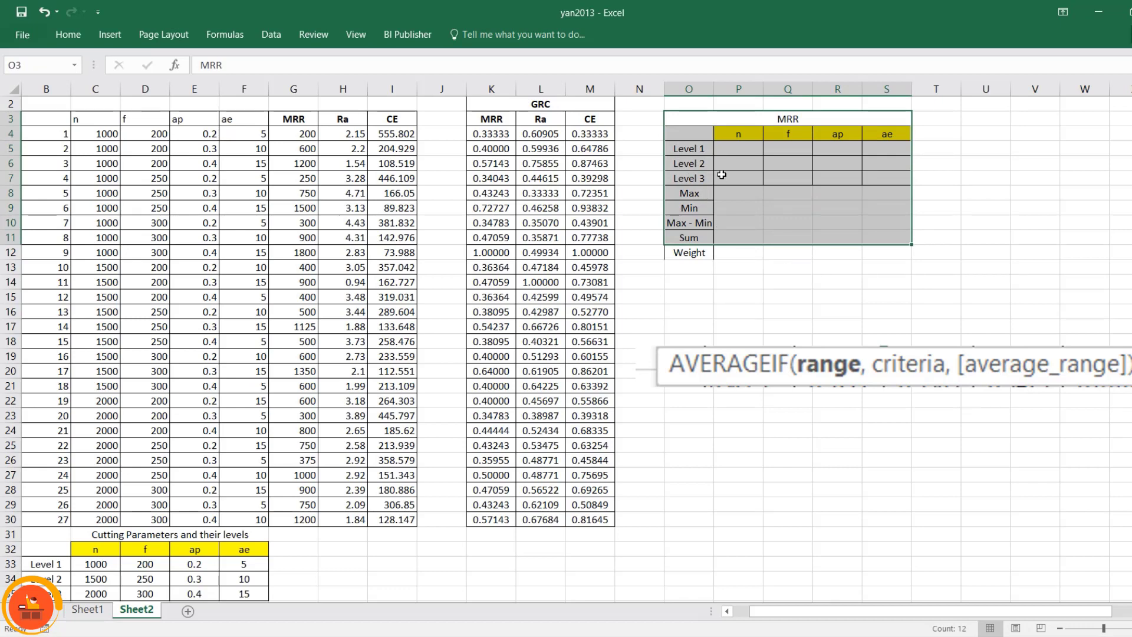
pyautogui.click(725, 163)
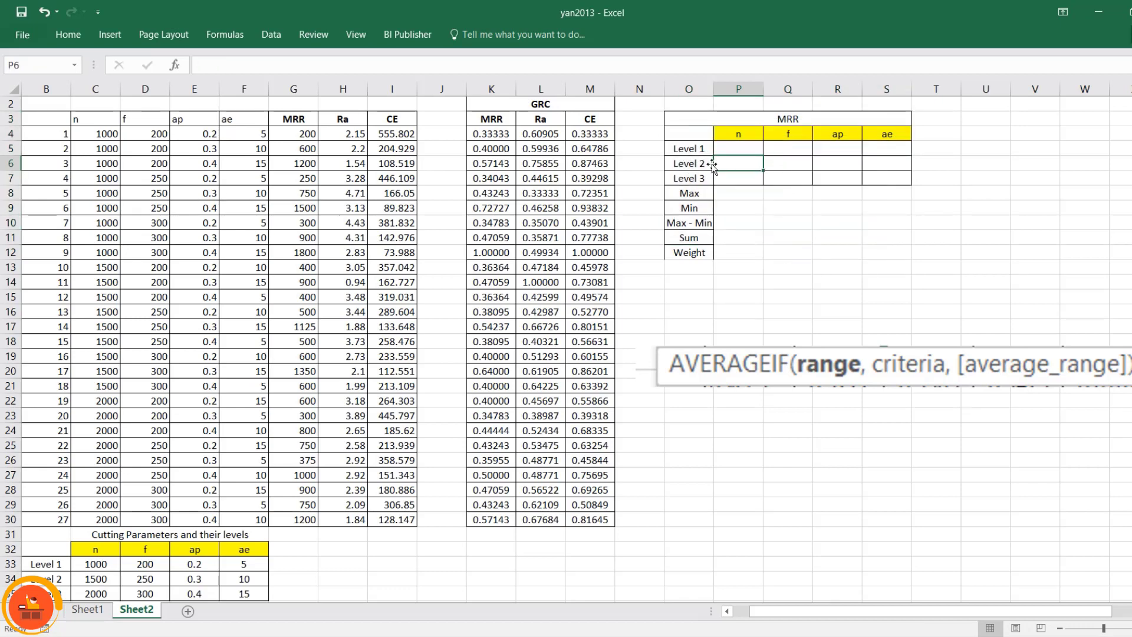
pyautogui.click(701, 150)
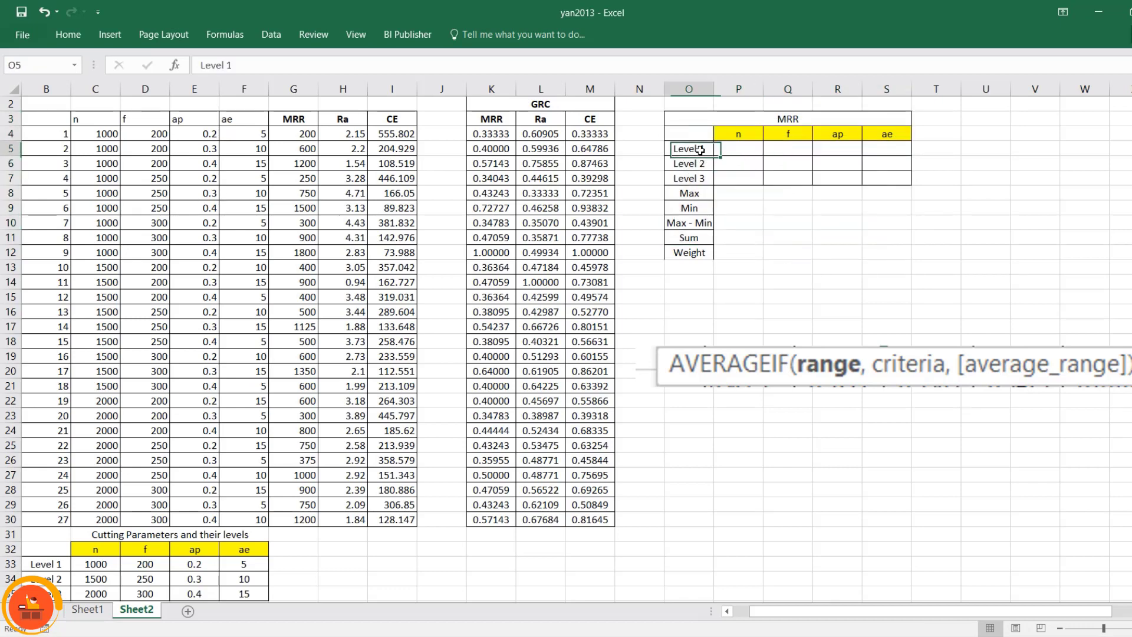
pyautogui.click(739, 150)
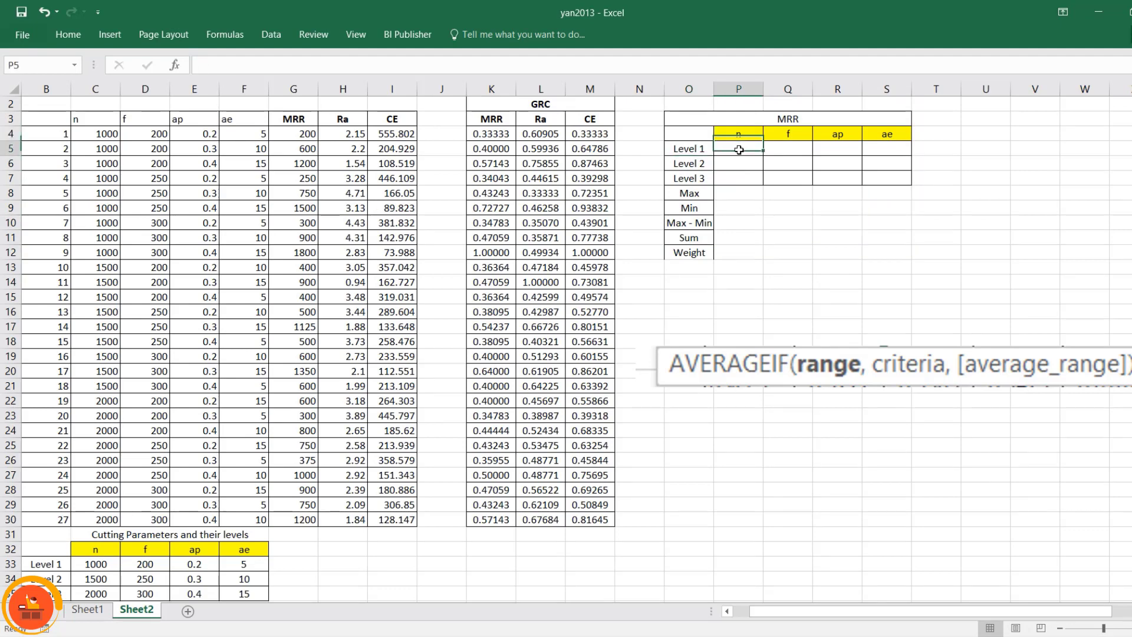
pyautogui.click(788, 150)
pyautogui.click(837, 140)
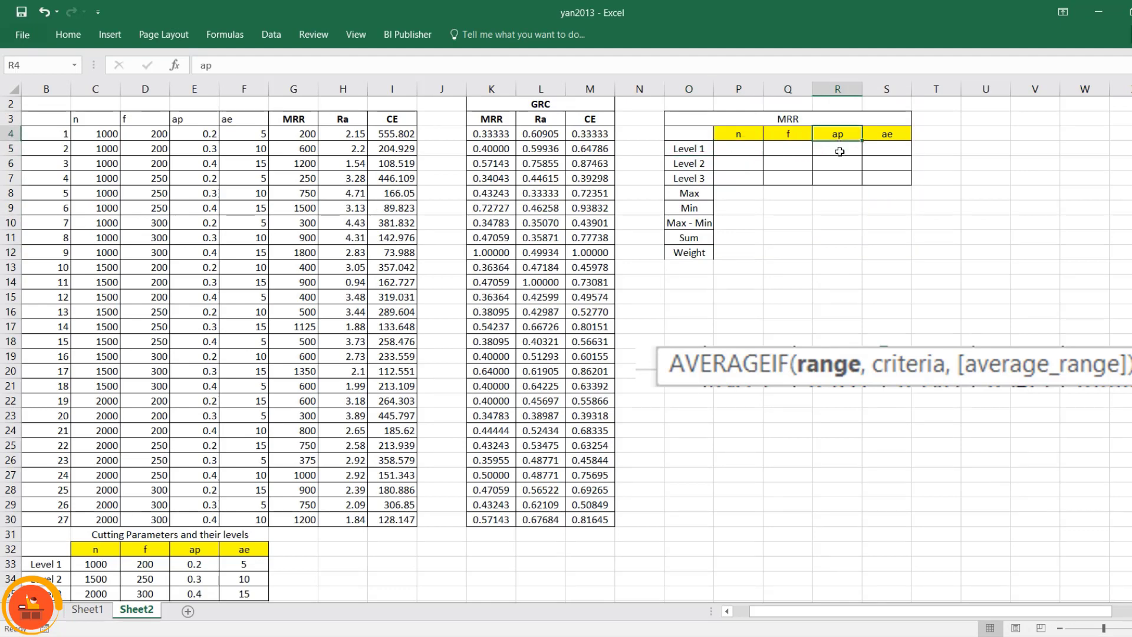
pyautogui.click(839, 151)
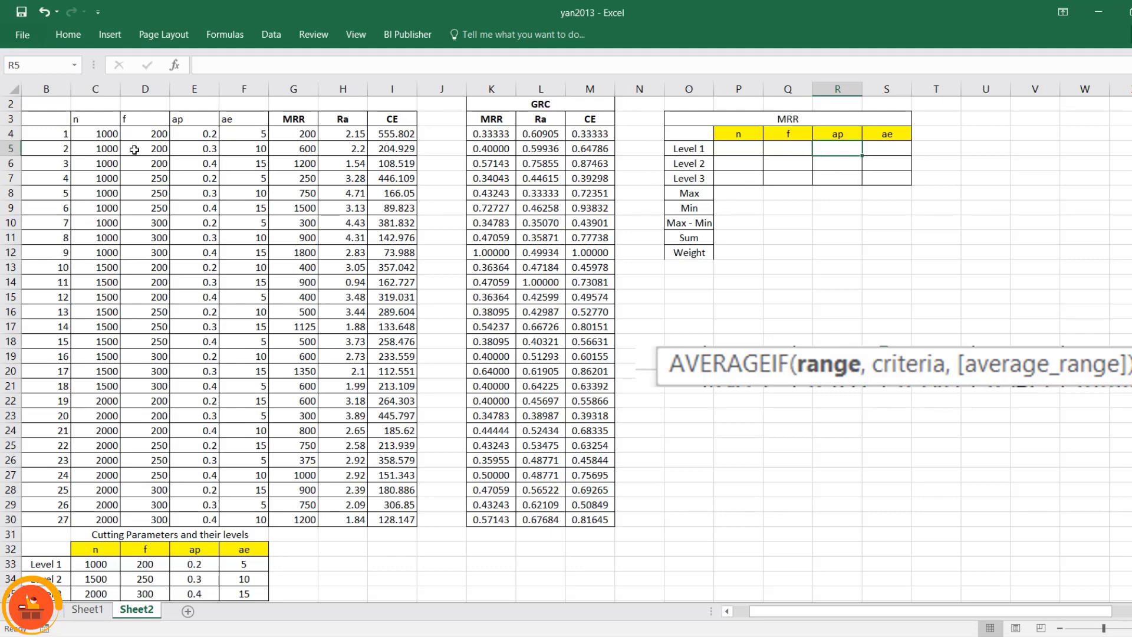
# Average the MRR grey relational coefficients of the n = 1000 runs and enter 0.5137 for Level 1 under n.
pyautogui.moveTo(100, 134); pyautogui.dragTo(110, 252)
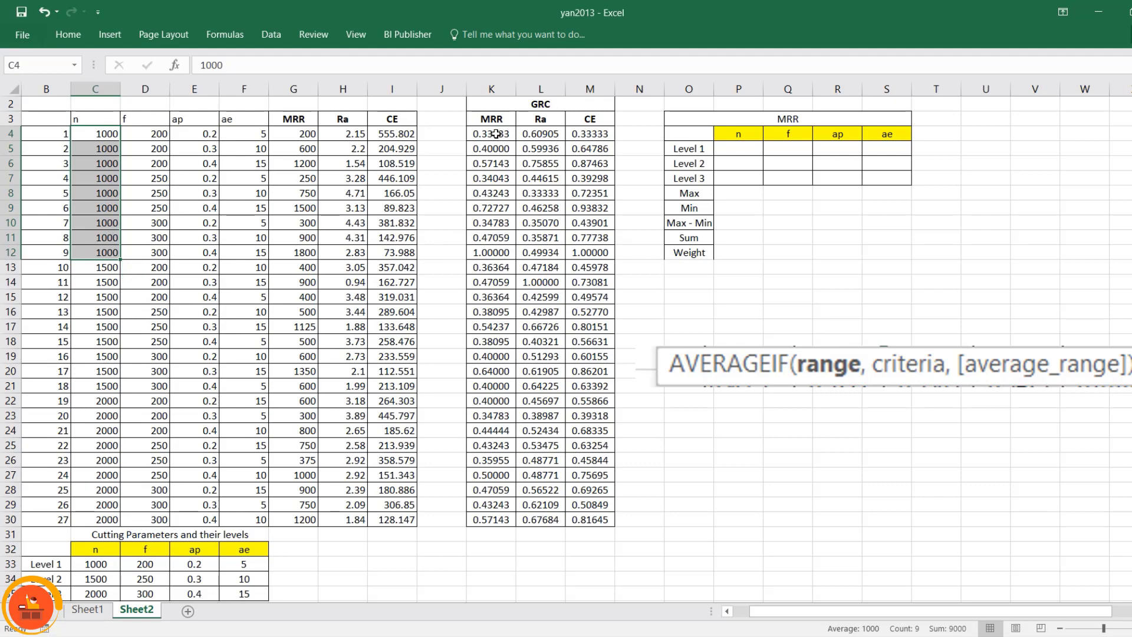
pyautogui.moveTo(496, 133); pyautogui.dragTo(483, 257)
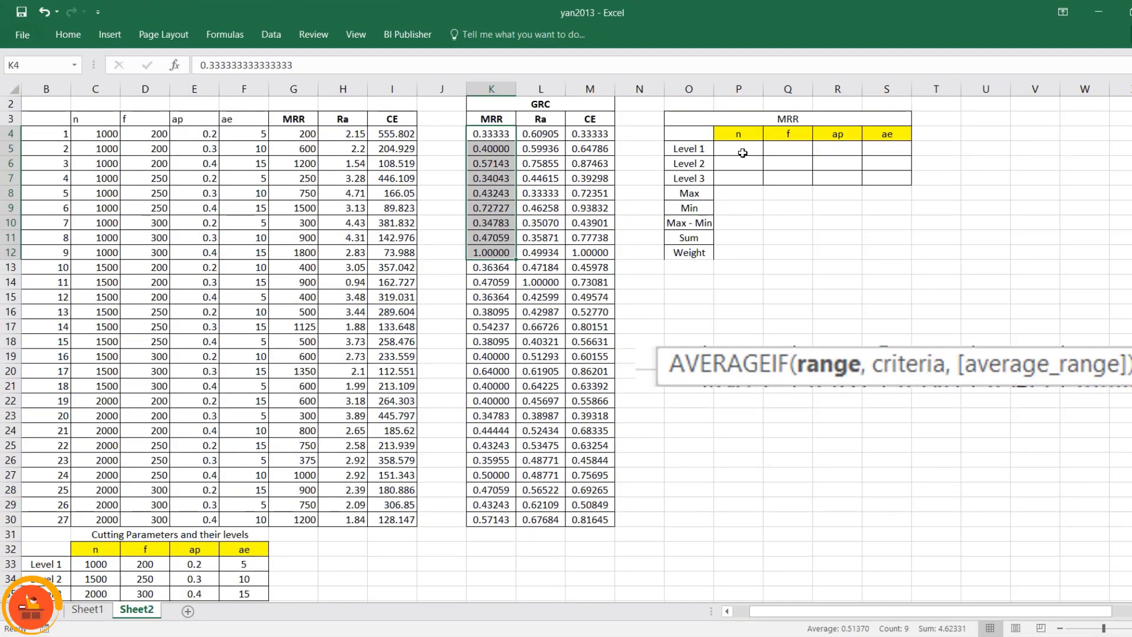
pyautogui.click(742, 153)
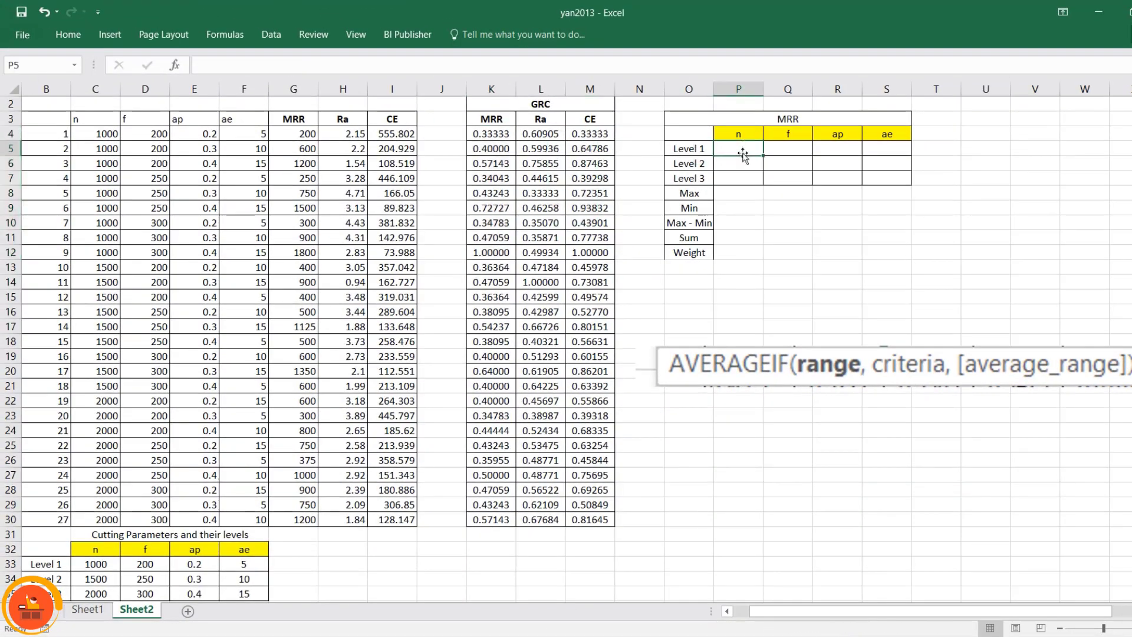
pyautogui.write('0.513')
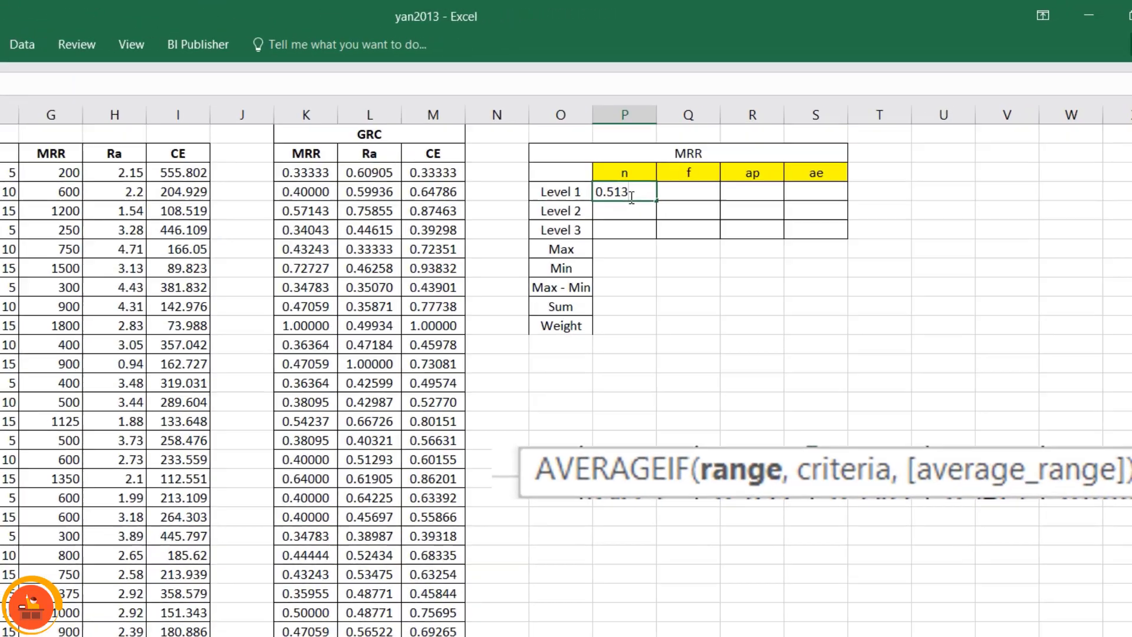
pyautogui.write('7')
pyautogui.press('Return')
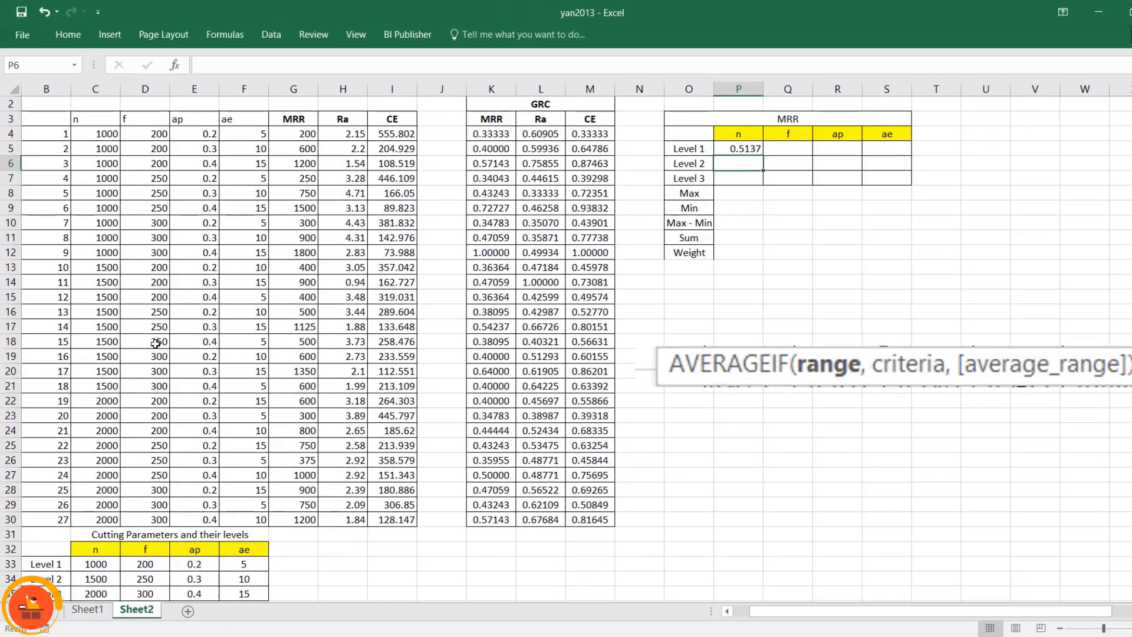
# Try picking out the MRR coefficients of the ap = 0.2 runs, and clear the Level 1 value under n.
pyautogui.click(204, 134)
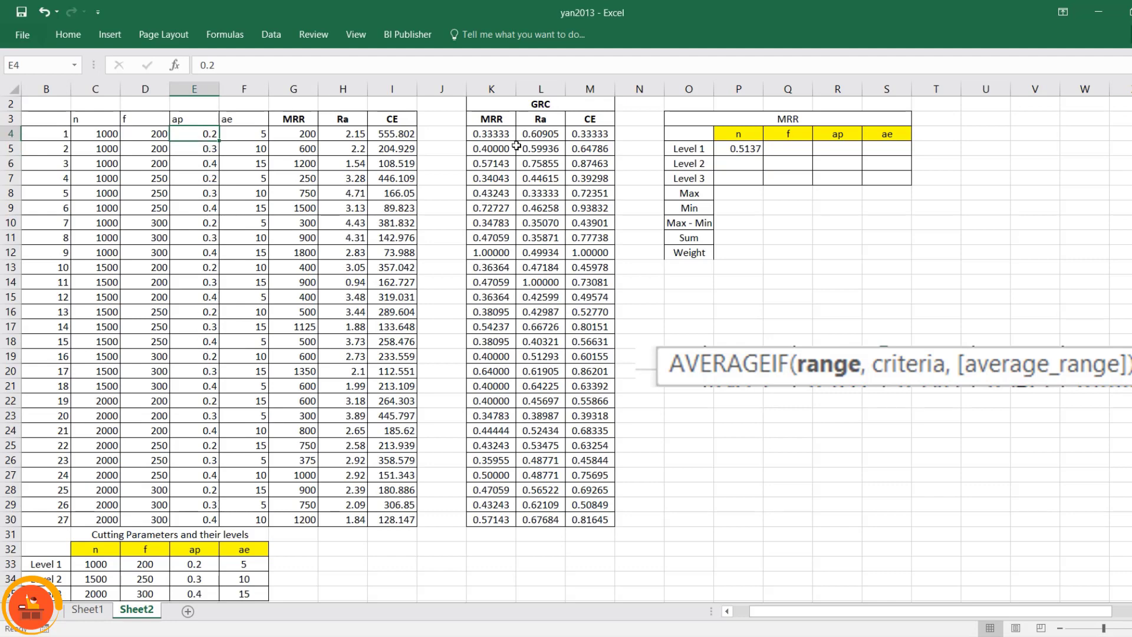
pyautogui.keyDown('ctrl'); pyautogui.click(496, 137); pyautogui.keyUp('ctrl')
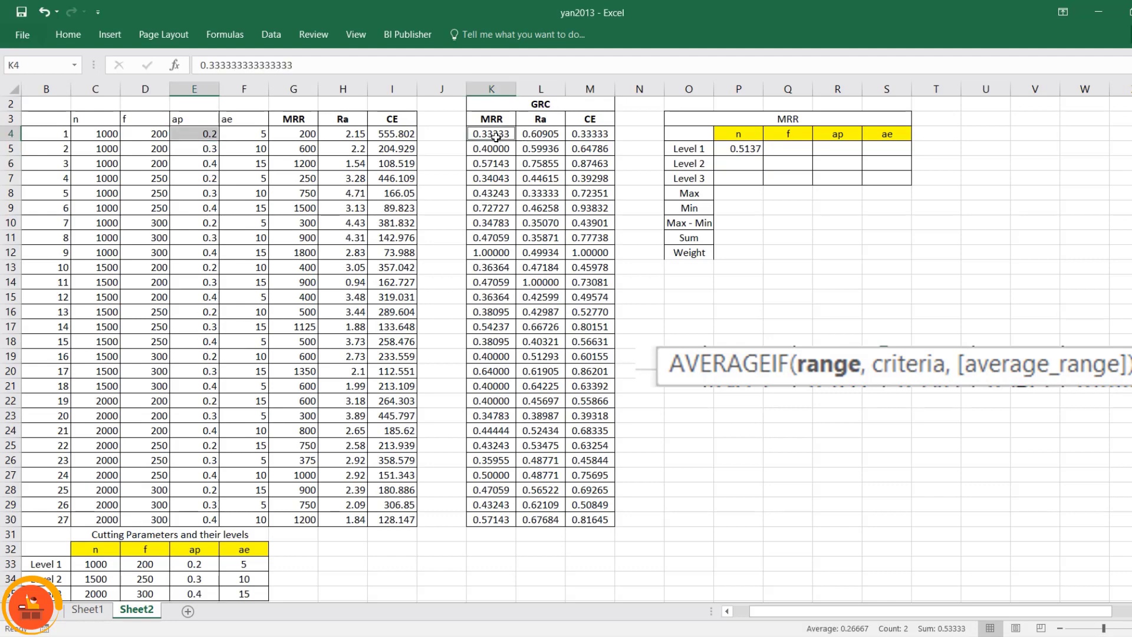
pyautogui.keyDown('ctrl'); pyautogui.click(496, 181); pyautogui.keyUp('ctrl')
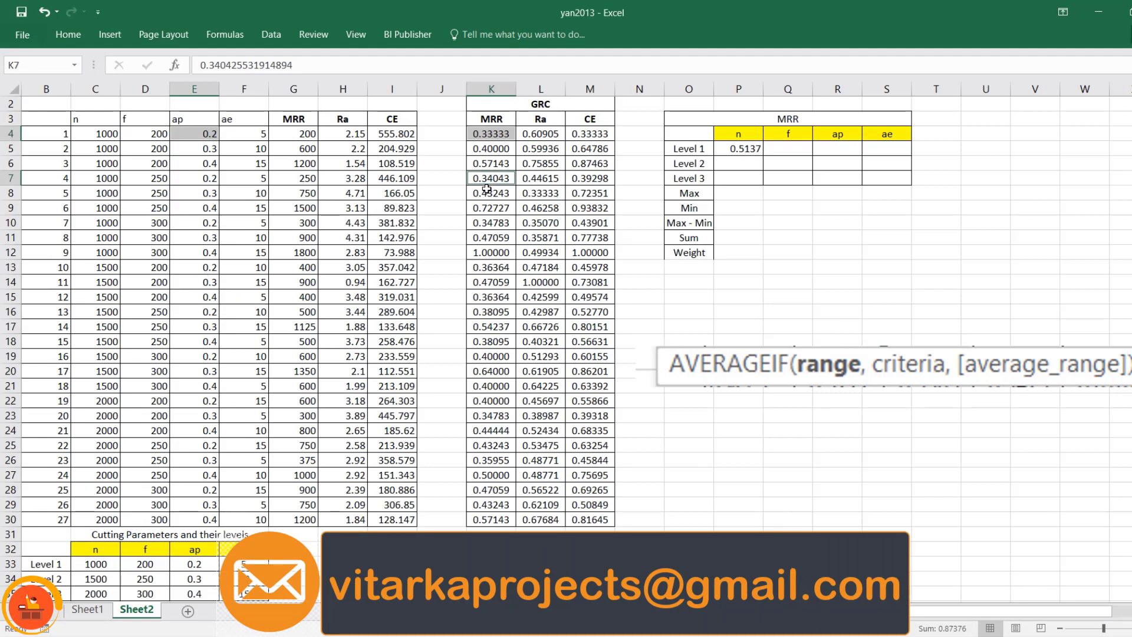
pyautogui.click(755, 146)
pyautogui.press('Delete')
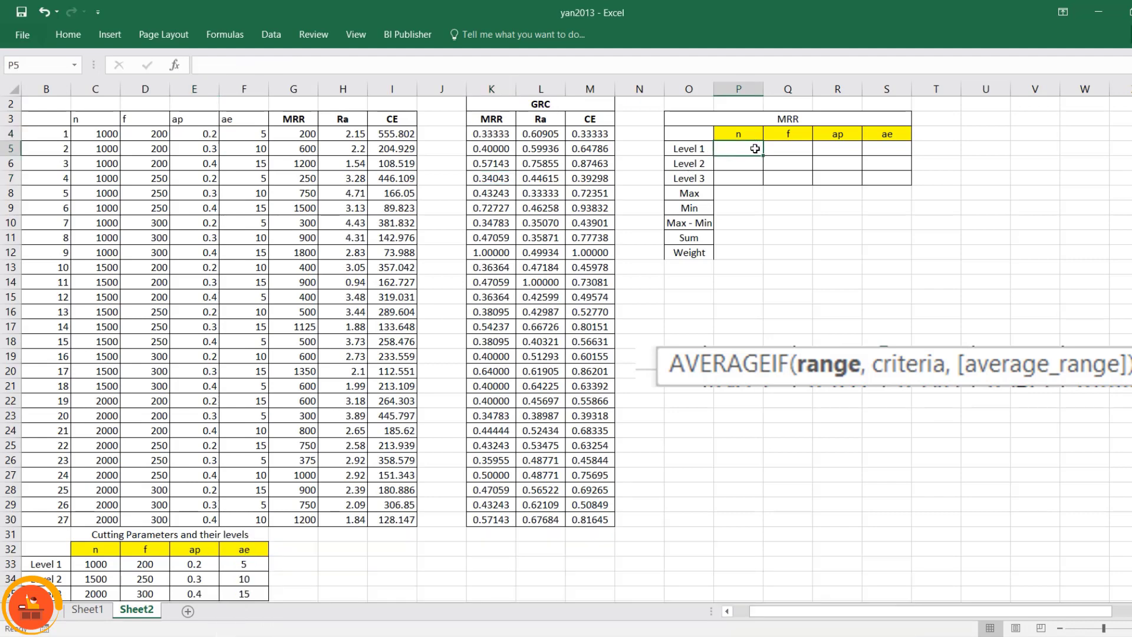
# Review the AVERAGEIF syntax picture and the Level 1 to Level 3 cells of the MRR table.
pyautogui.click(772, 374)
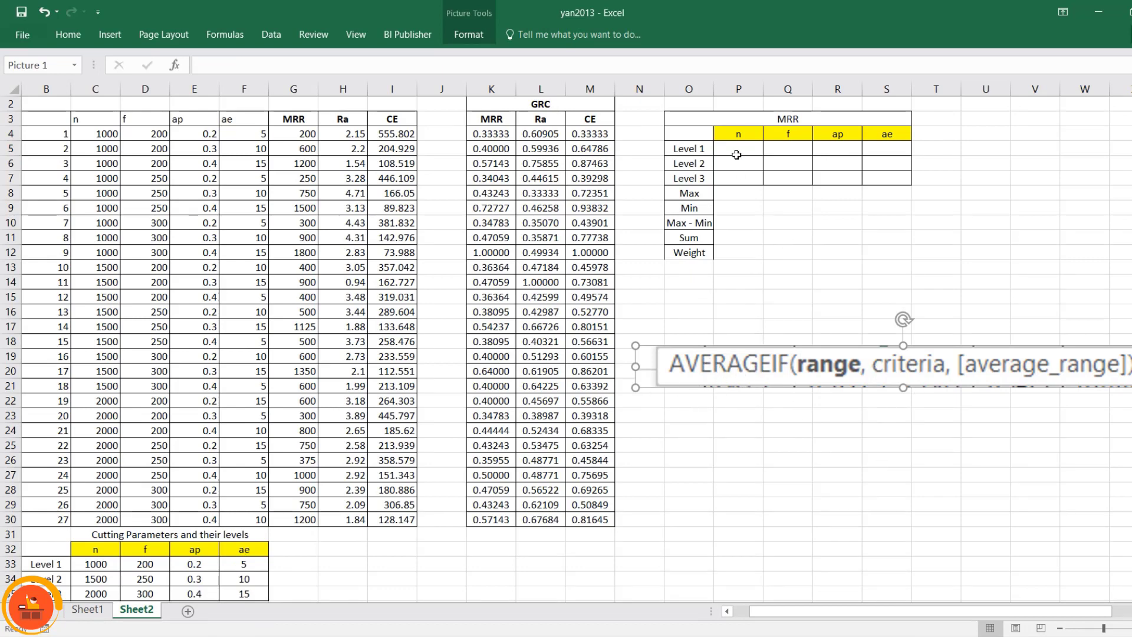
pyautogui.moveTo(736, 142); pyautogui.dragTo(879, 185)
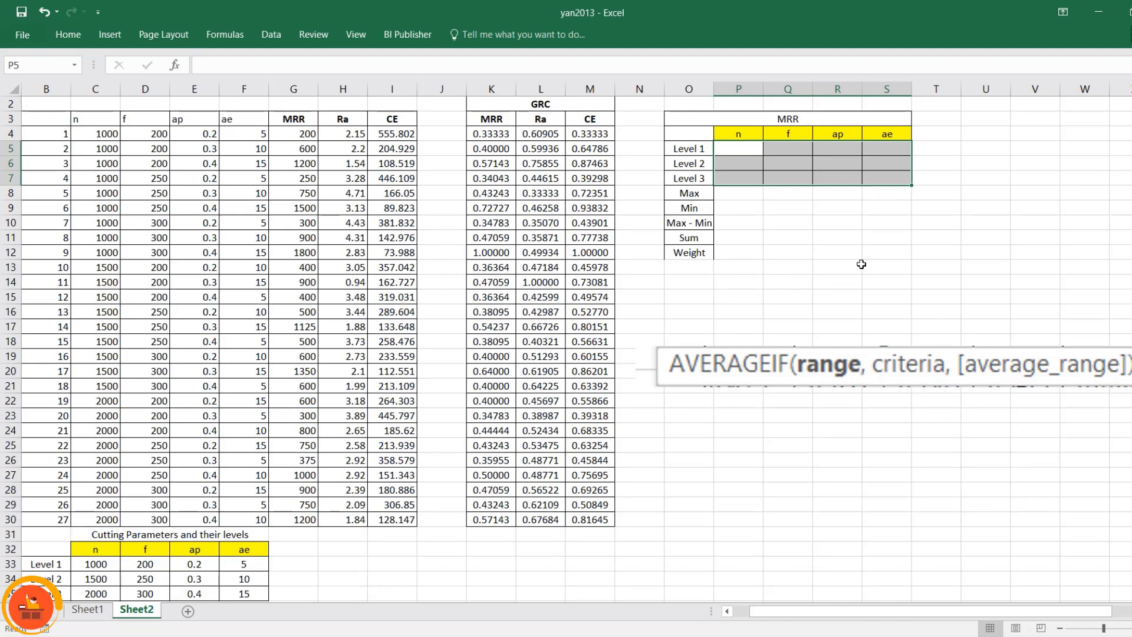
pyautogui.click(777, 270)
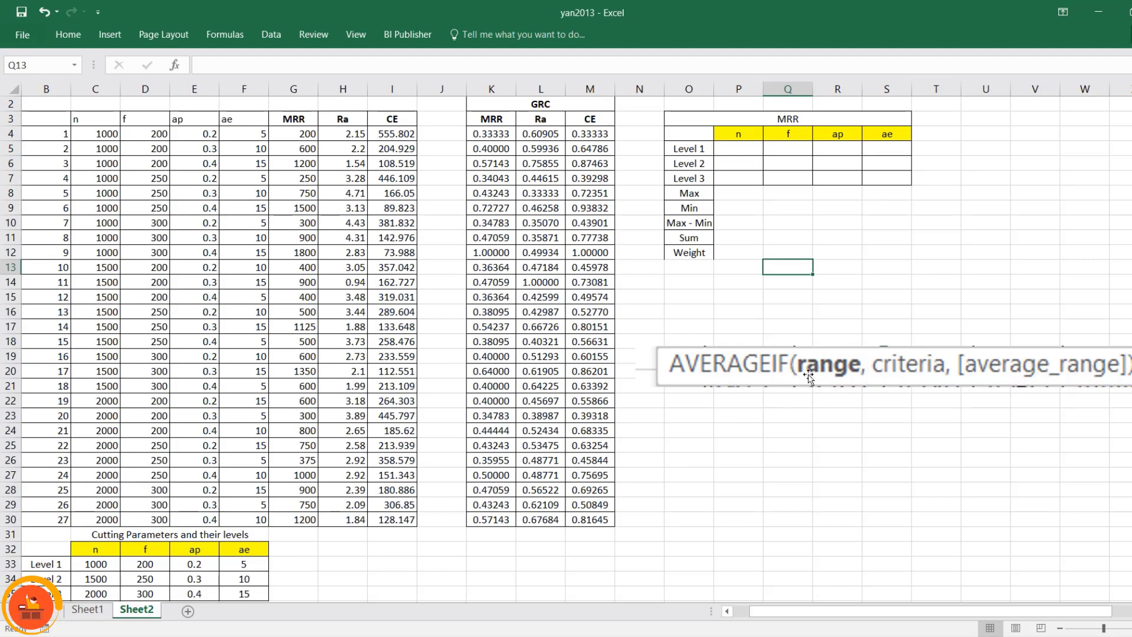
# Examine which cells serve as AVERAGEIF arguments for n = 1000: range C4:C30, criterion C33 and average range K4:K30.
pyautogui.moveTo(100, 133); pyautogui.dragTo(107, 518)
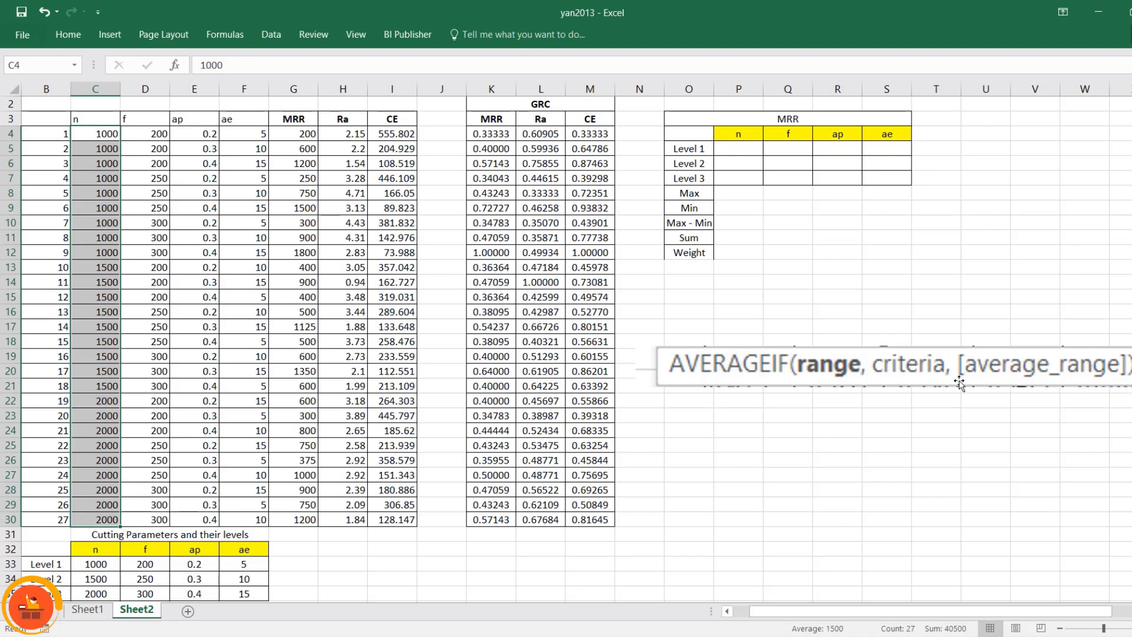
pyautogui.click(89, 565)
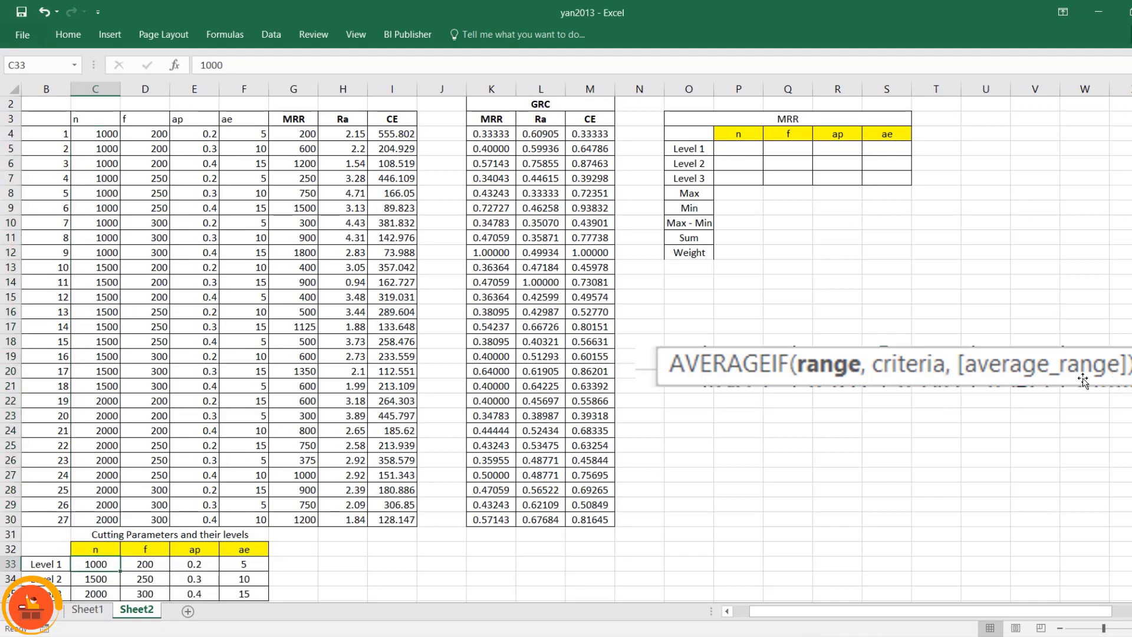
pyautogui.moveTo(501, 133); pyautogui.dragTo(509, 518)
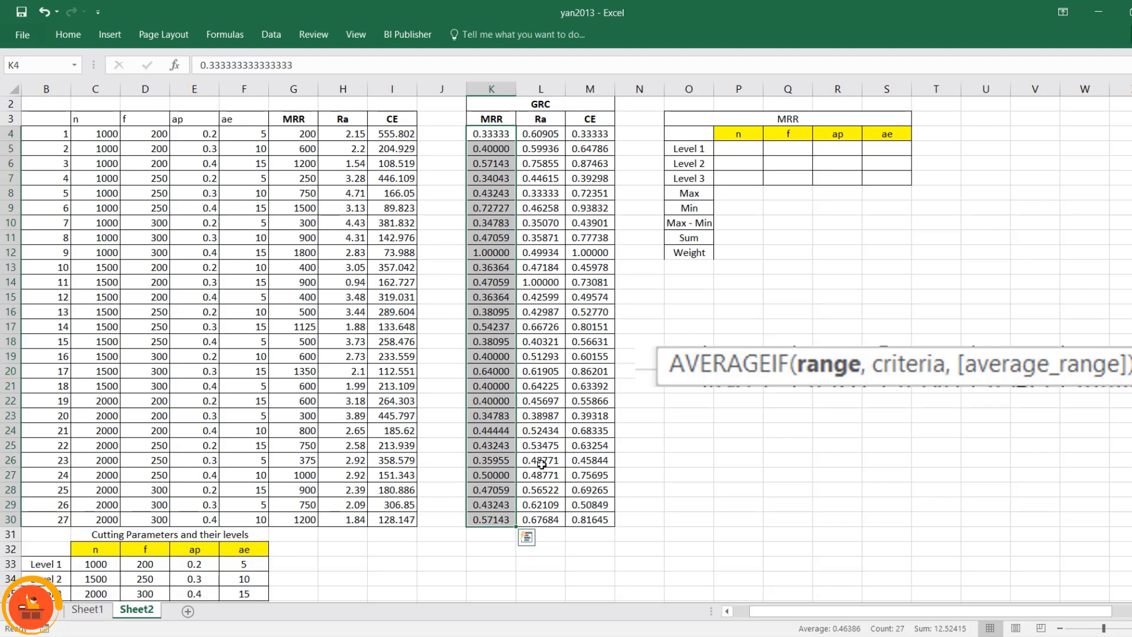
# Calculate the MRR table's Level 1 average under n in P5 with =AVERAGEIF(C4:C30,C33,K4:K30).
pyautogui.click(741, 151)
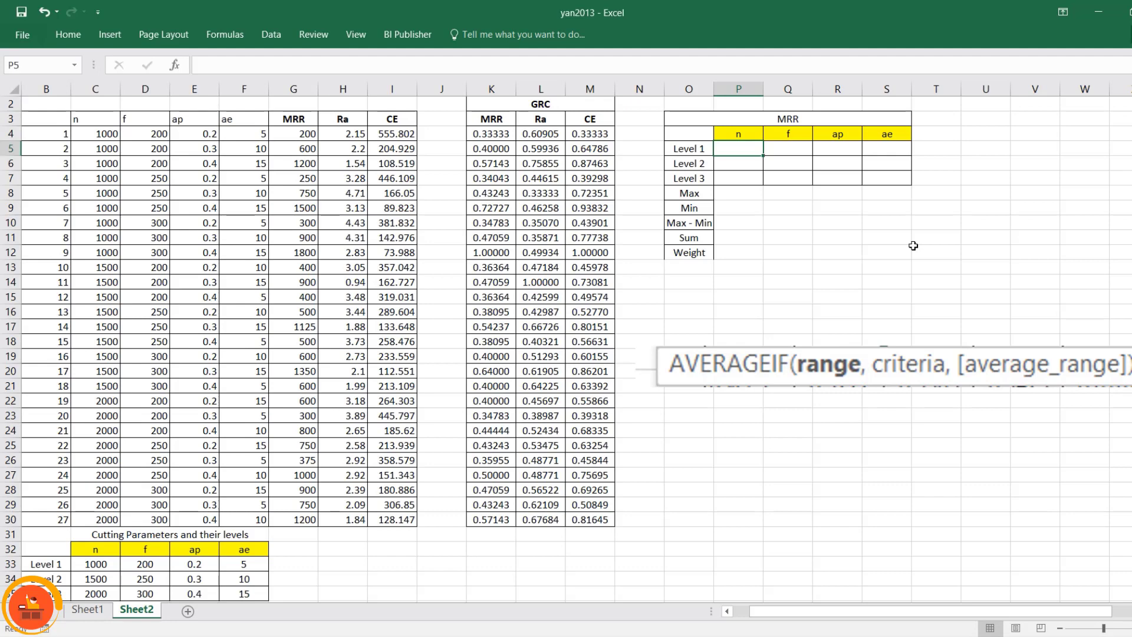
pyautogui.write('=av')
pyautogui.press('Down')
pyautogui.press('Down')
pyautogui.press('Down')
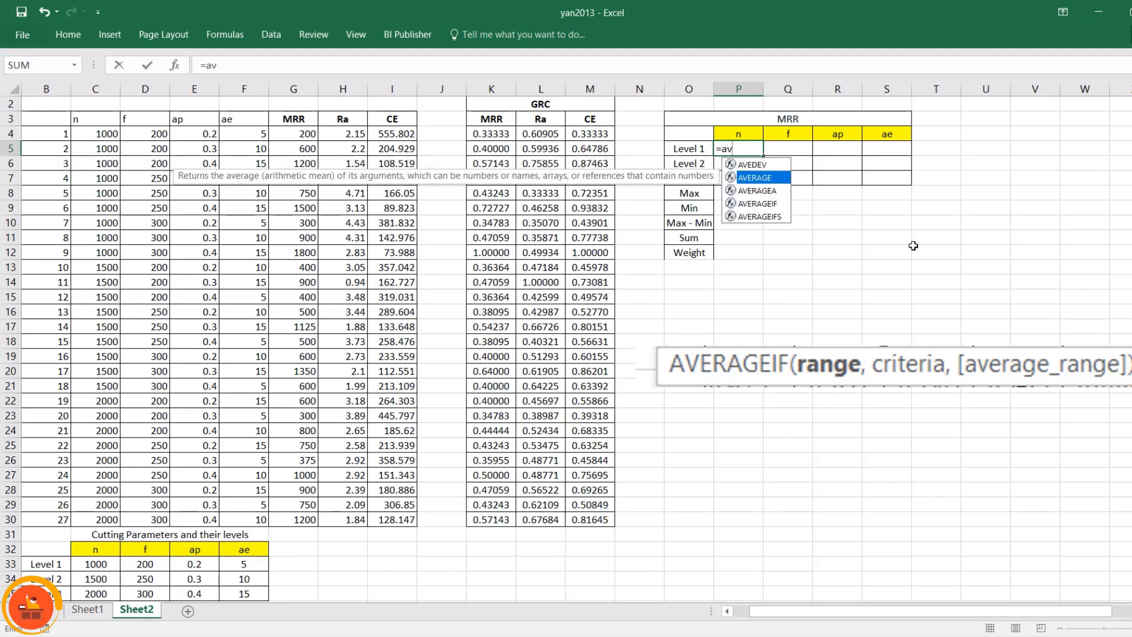
pyautogui.press('Tab')
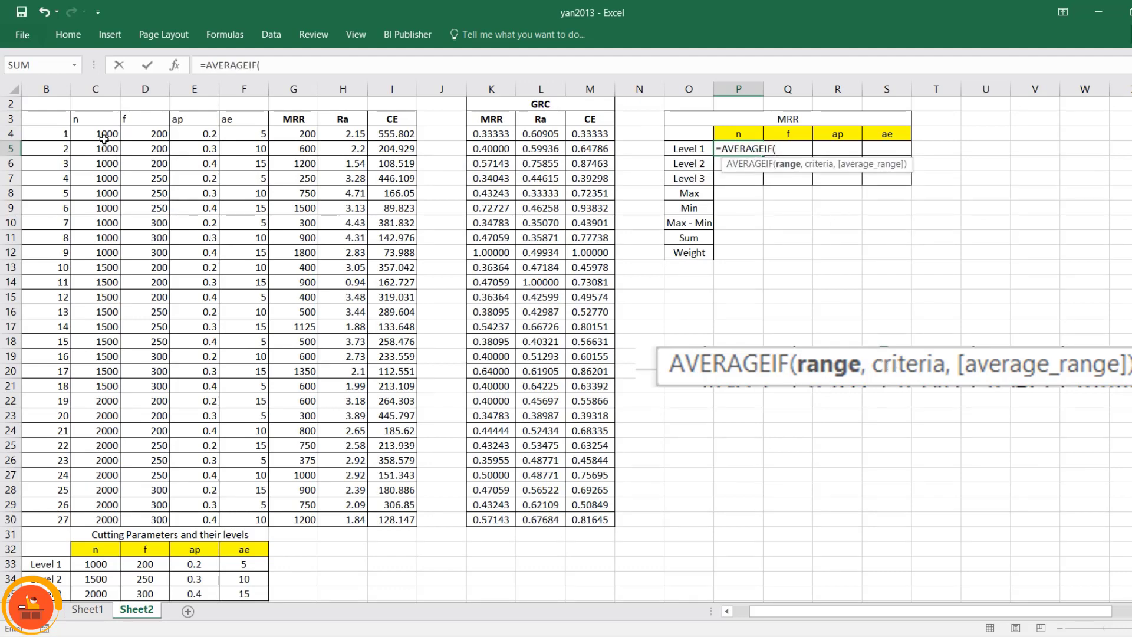
pyautogui.moveTo(100, 134); pyautogui.dragTo(87, 519)
pyautogui.write(',')
pyautogui.click(101, 564)
pyautogui.write(',')
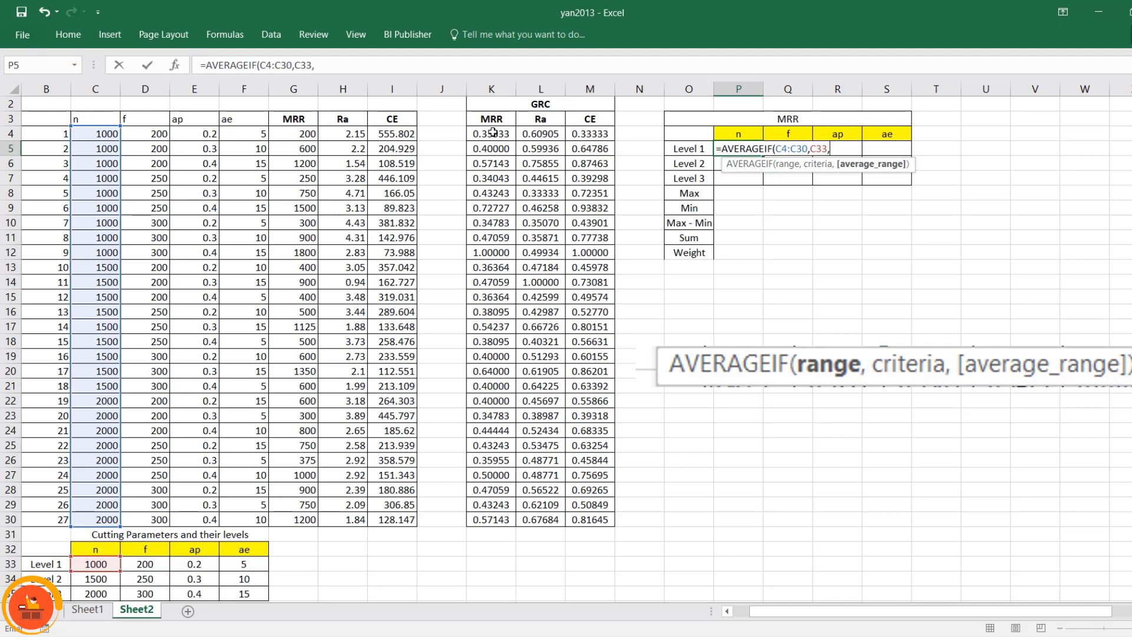
pyautogui.moveTo(493, 133); pyautogui.dragTo(510, 515)
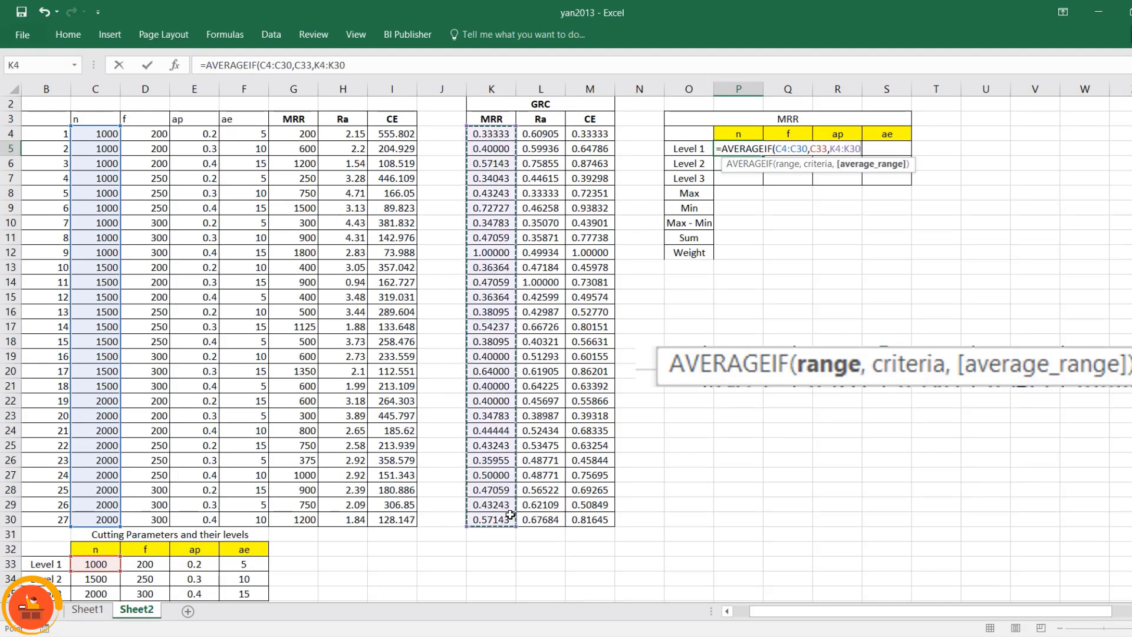
pyautogui.press('Return')
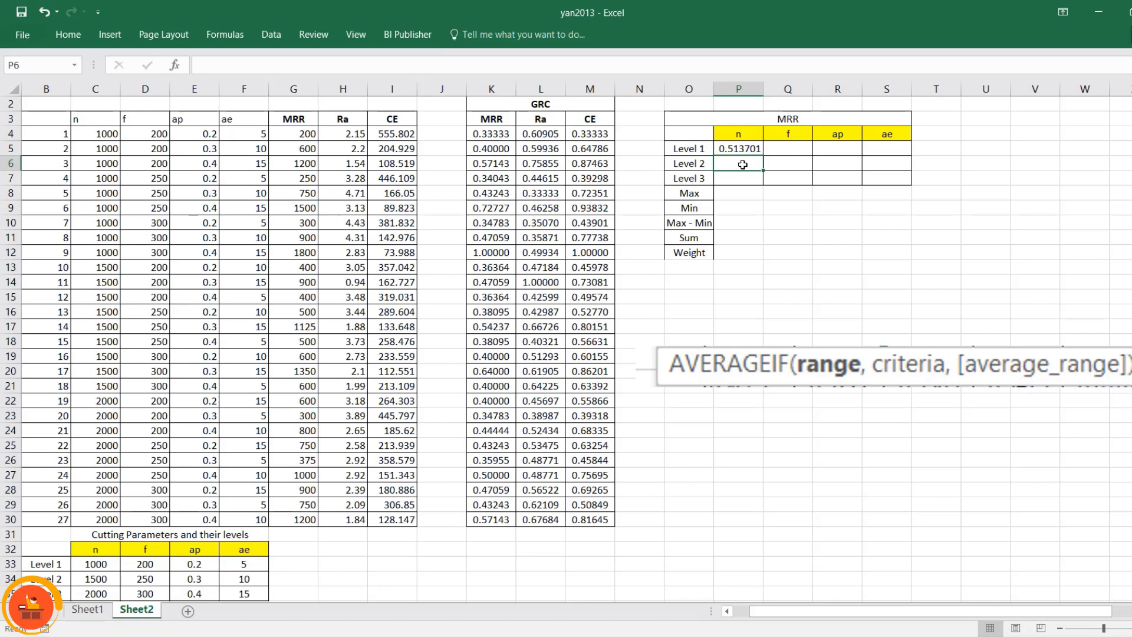
# Calculate the Level 2 average under n in P6 with AVERAGEIF, using range C4:C30, criterion C34 and average range K4:K30.
pyautogui.write('=av')
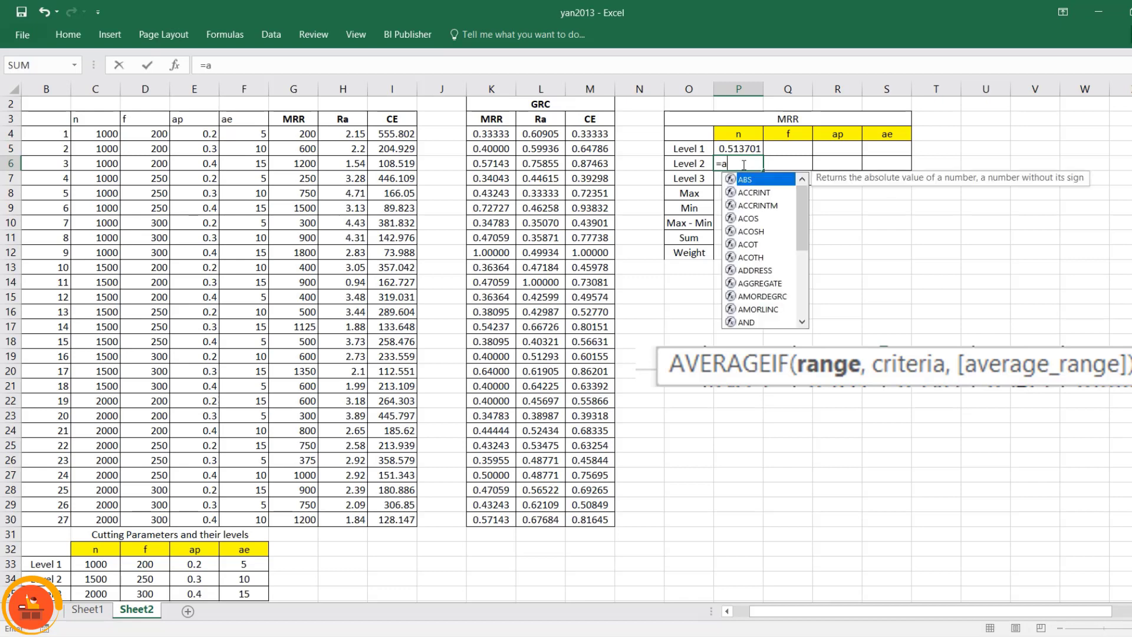
pyautogui.press('Down')
pyautogui.press('Down')
pyautogui.press('Down')
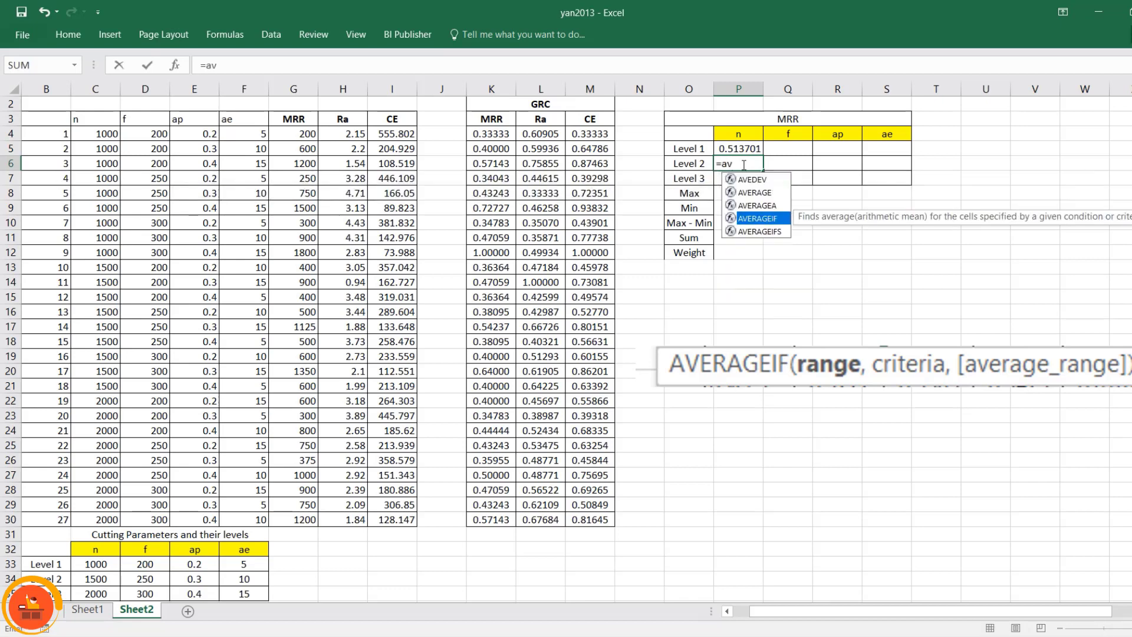
pyautogui.press('Tab')
pyautogui.moveTo(106, 134); pyautogui.dragTo(106, 519)
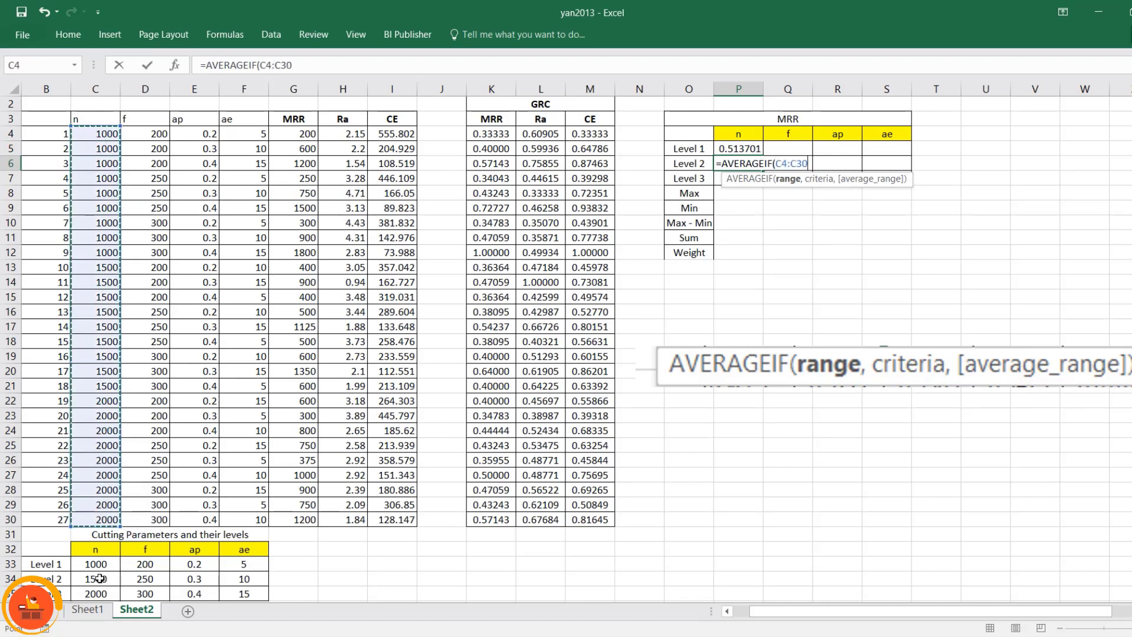
pyautogui.write(',')
pyautogui.click(99, 577)
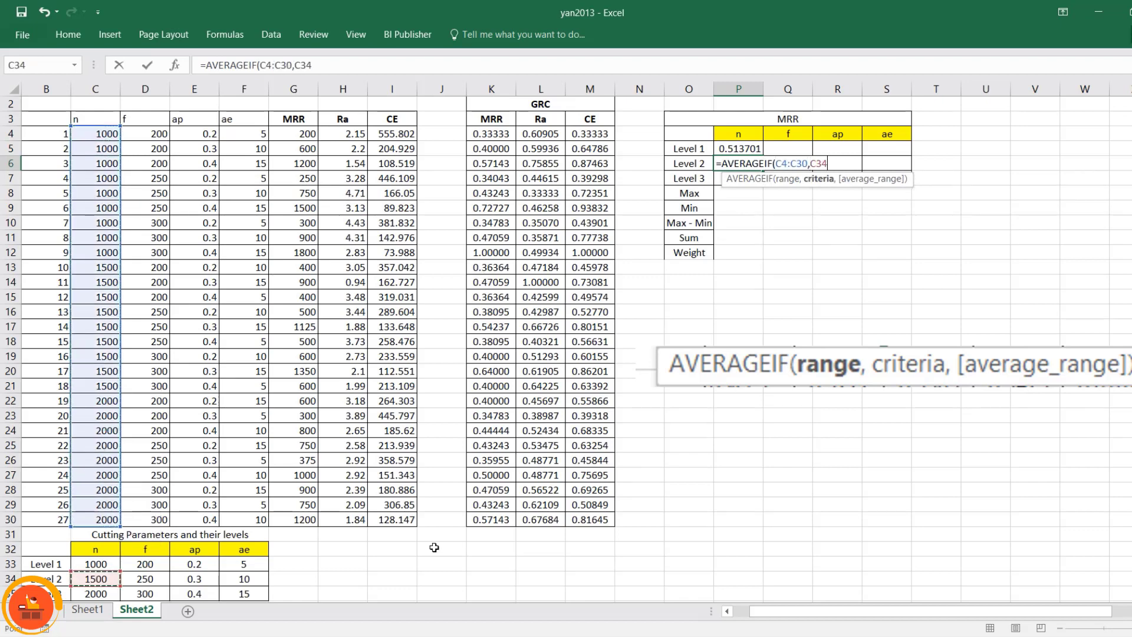
pyautogui.write(',')
pyautogui.moveTo(497, 133); pyautogui.dragTo(507, 520)
pyautogui.press('Return')
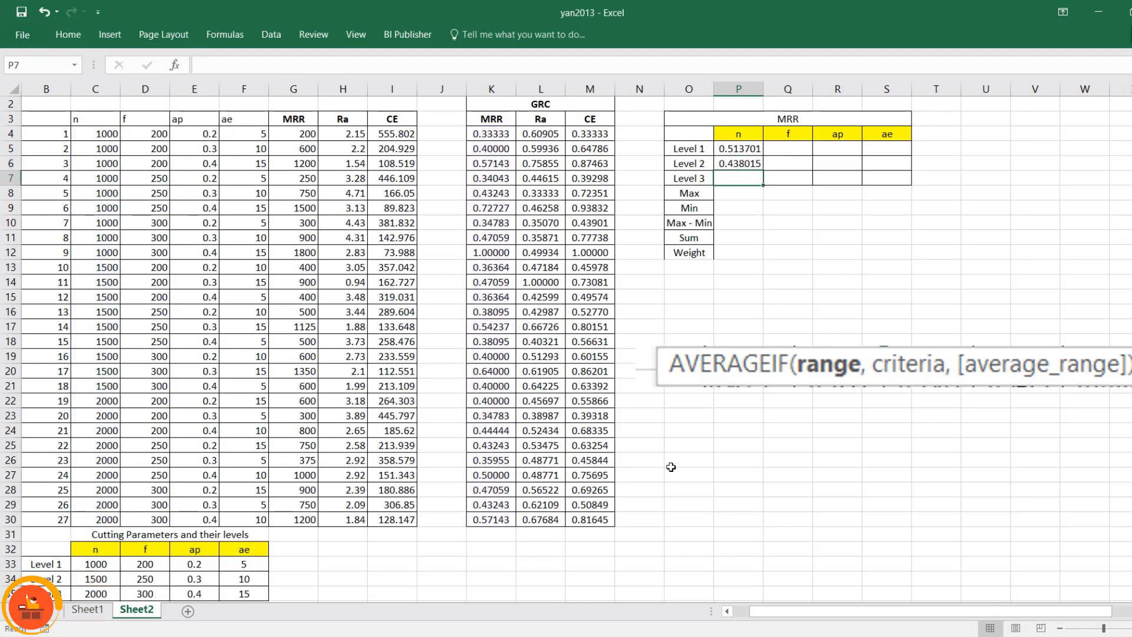
# Calculate the Level 3 average under n in P7 with =AVERAGEIF(C4:C30,C35,K4:K30), and check the finished formula.
pyautogui.write('=')
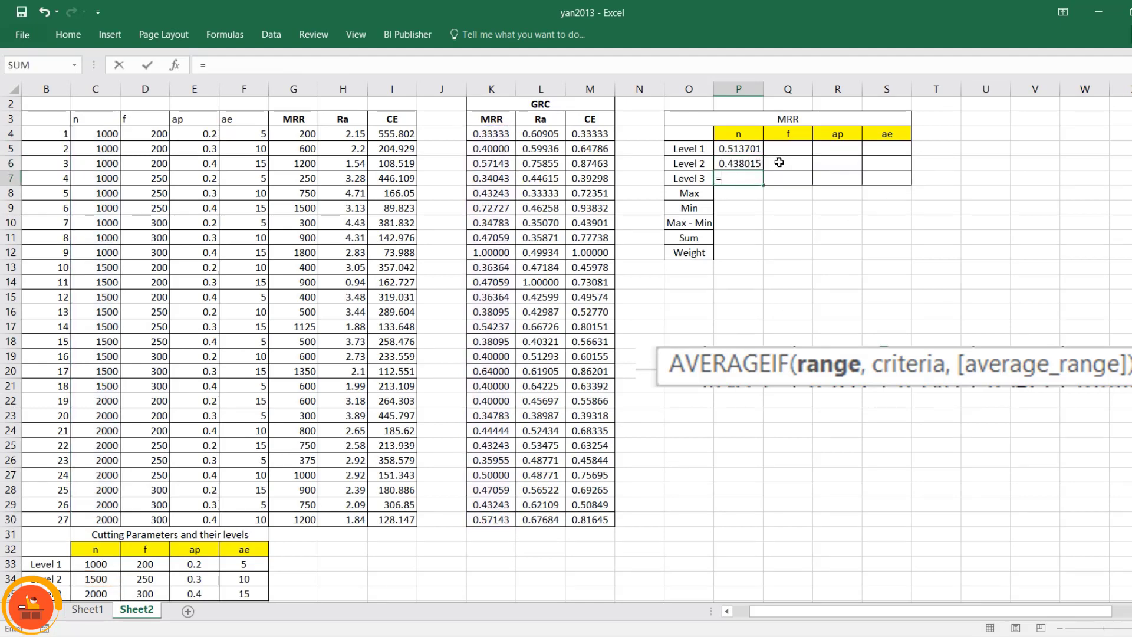
pyautogui.write('av')
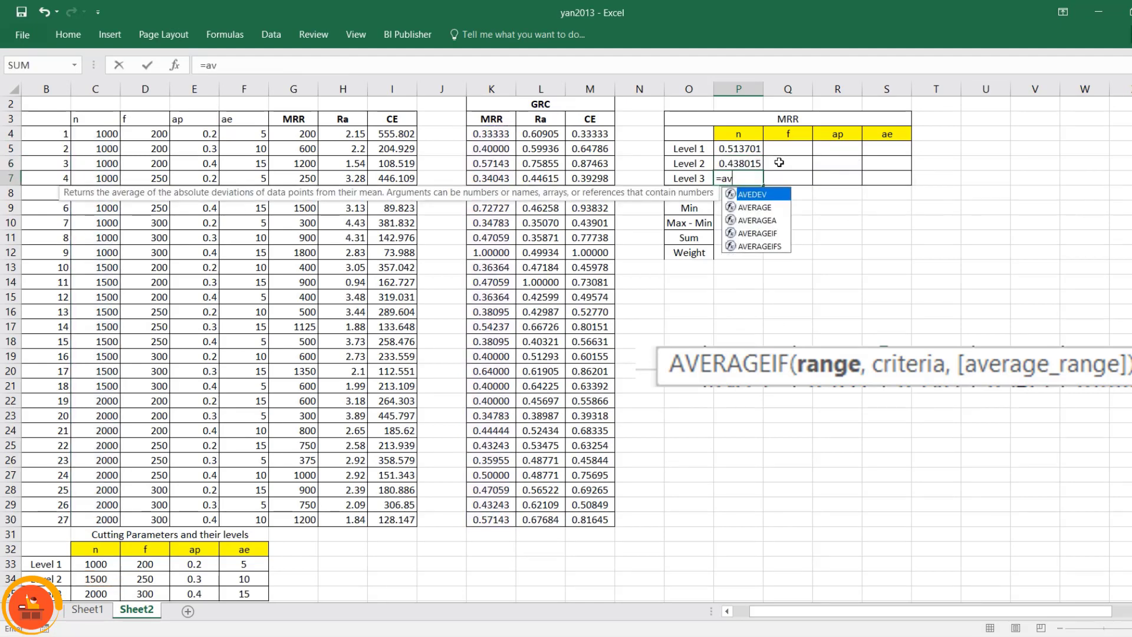
pyautogui.press('Down')
pyautogui.press('Down')
pyautogui.press('Down')
pyautogui.press('Tab')
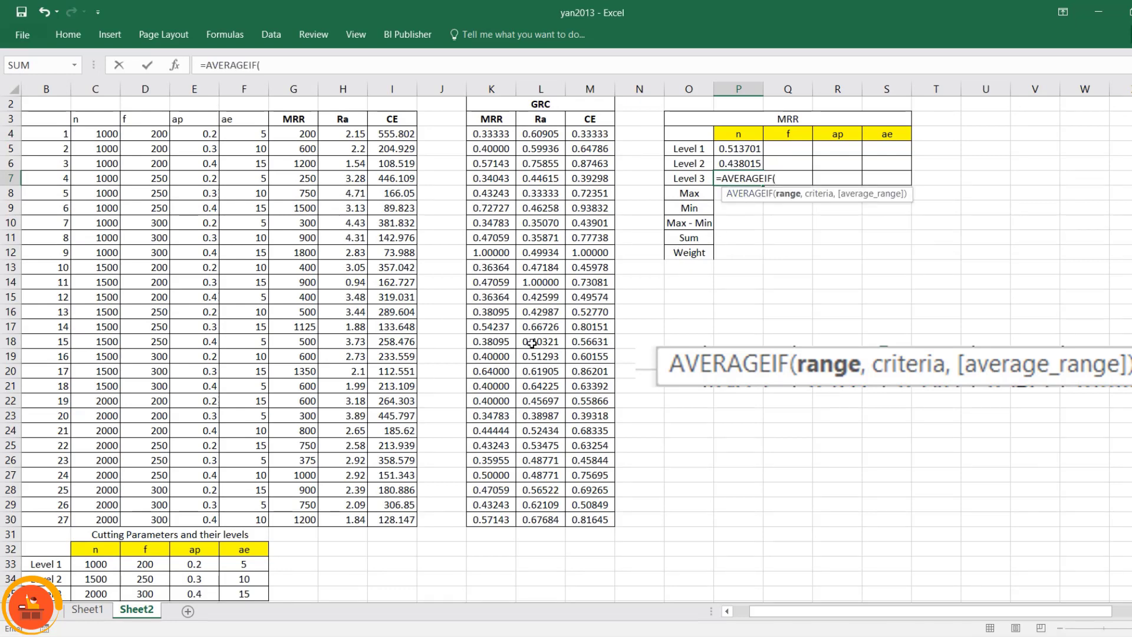
pyautogui.moveTo(97, 134); pyautogui.dragTo(181, 509)
pyautogui.write(',')
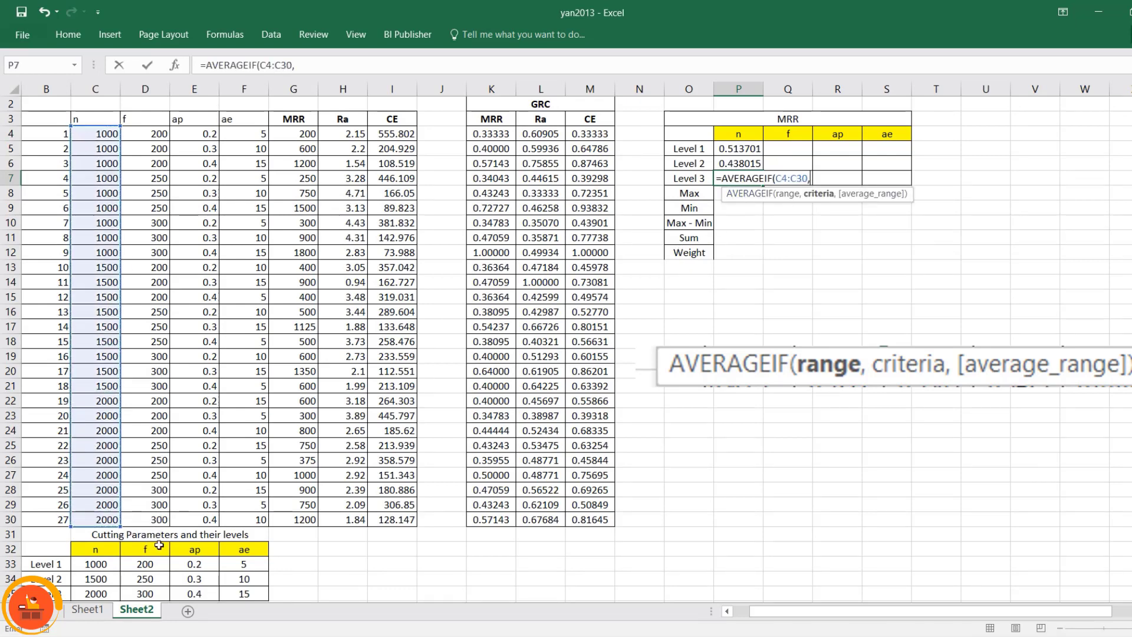
pyautogui.click(95, 593)
pyautogui.write(',')
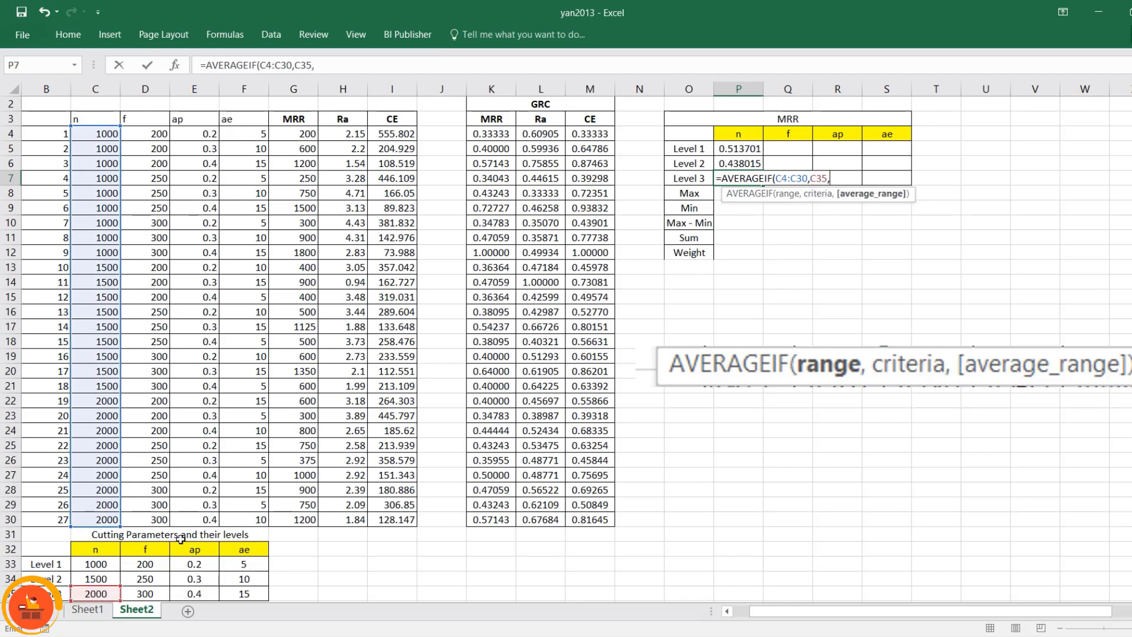
pyautogui.moveTo(494, 134); pyautogui.dragTo(506, 518)
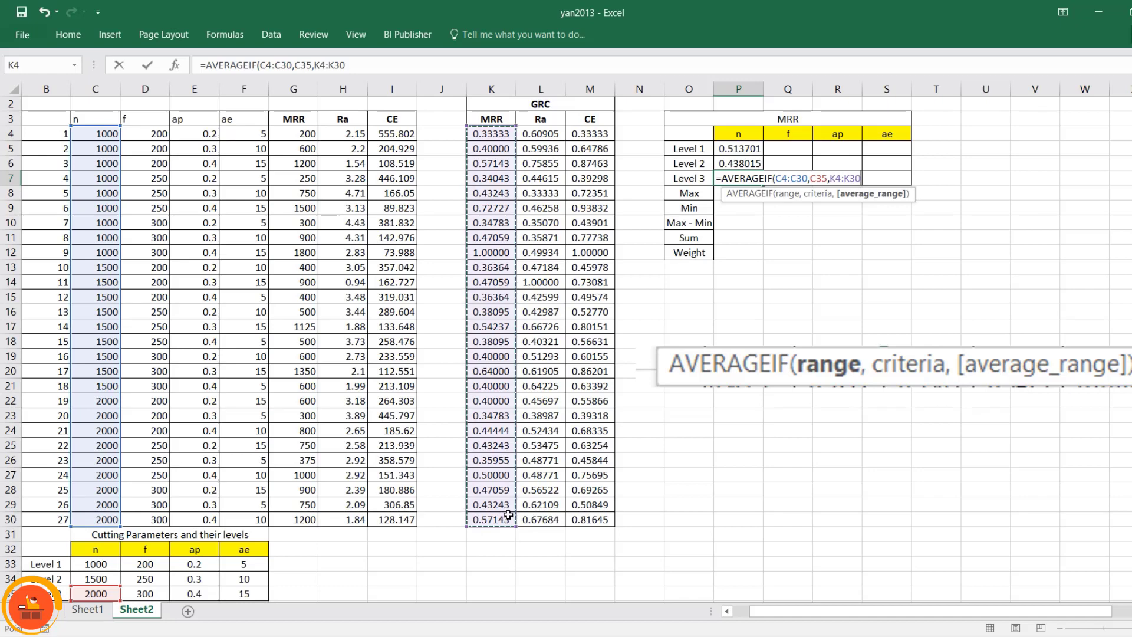
pyautogui.press('Return')
pyautogui.click(755, 177)
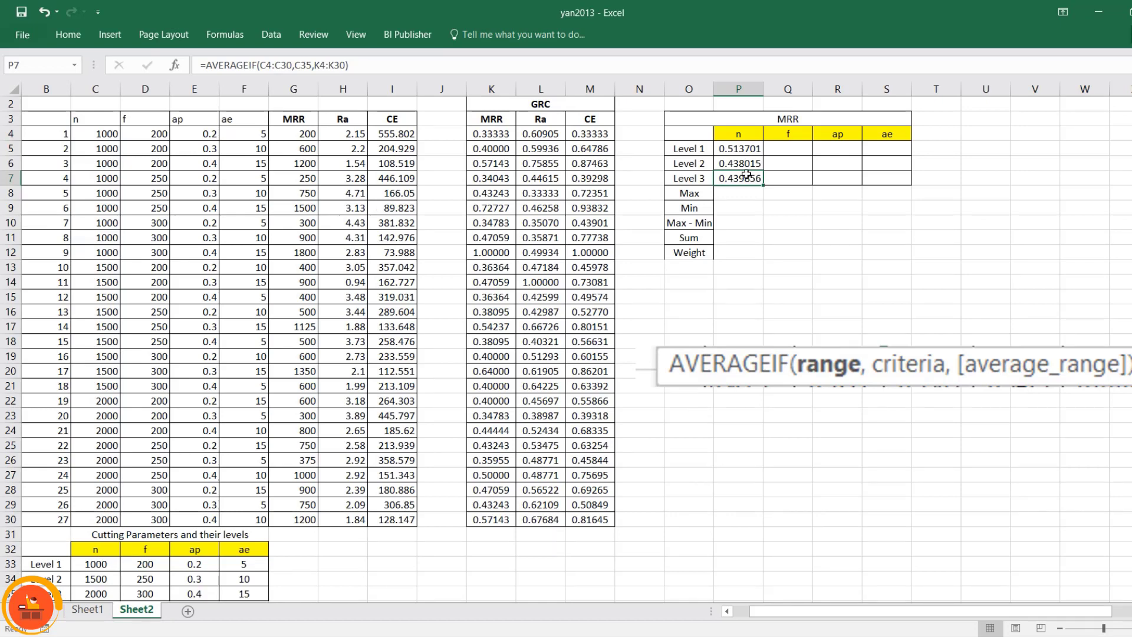
# Begin an AVERAGEIF formula for Level 1 under f in Q5, using D$4:D$30 with locked rows as the range.
pyautogui.click(778, 151)
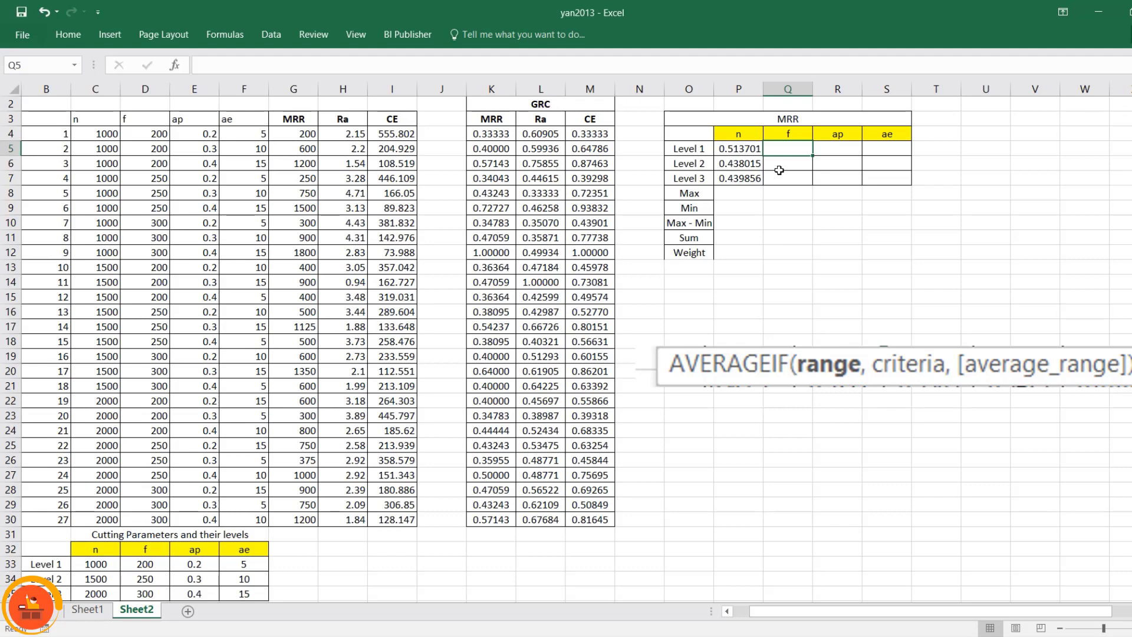
pyautogui.write('=averag')
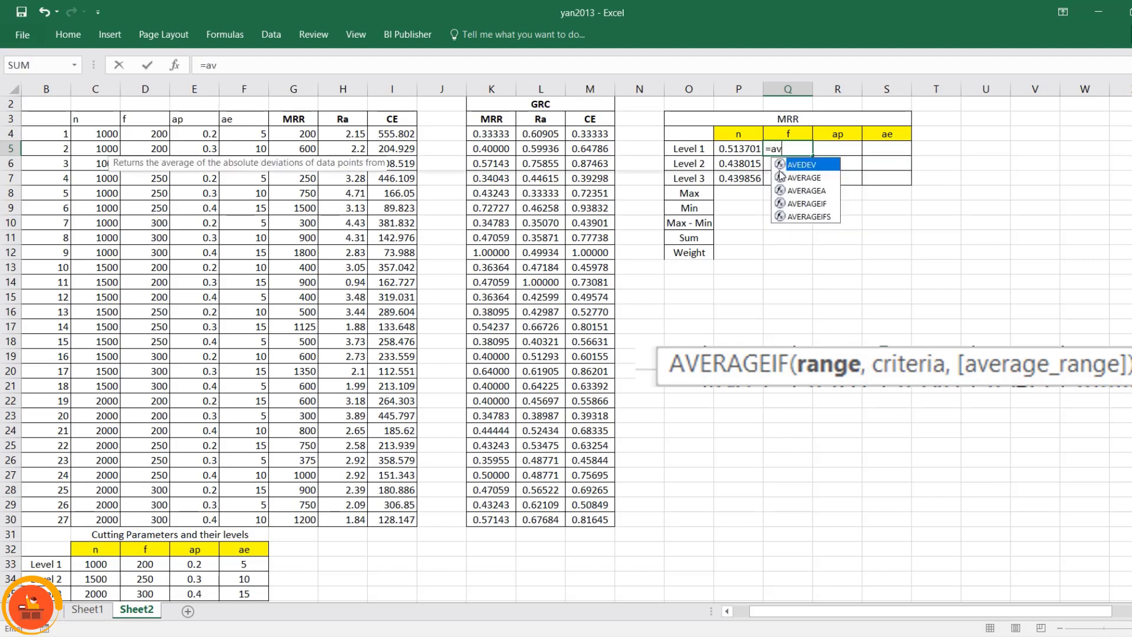
pyautogui.press('Down')
pyautogui.press('Down')
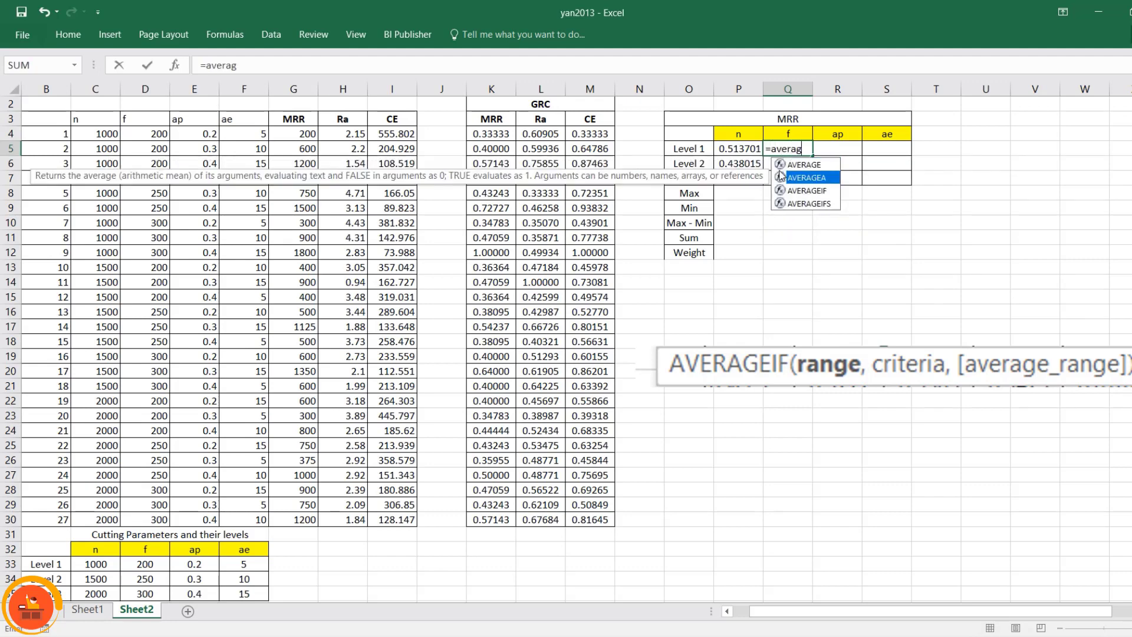
pyautogui.press('Tab')
pyautogui.moveTo(145, 135); pyautogui.dragTo(144, 520)
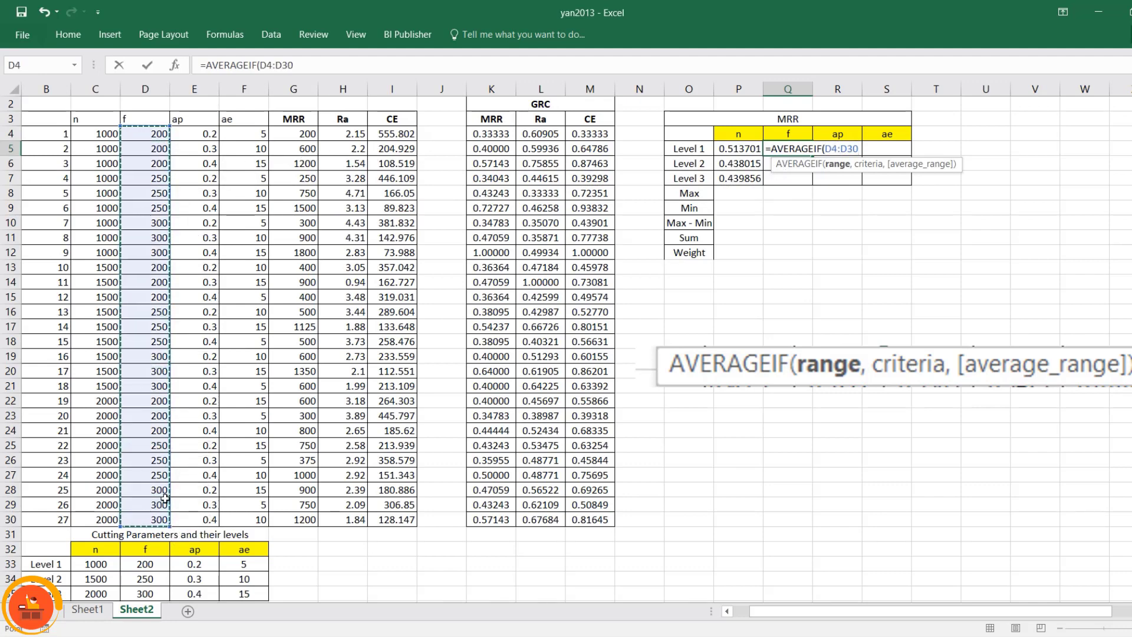
pyautogui.press('F4')
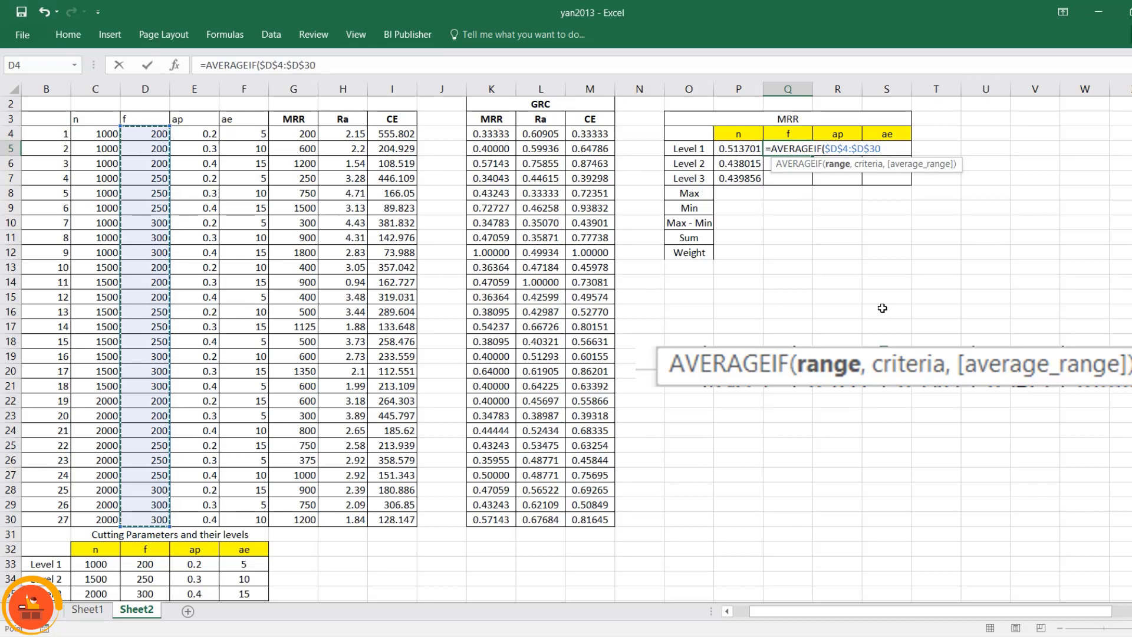
pyautogui.press('F4')
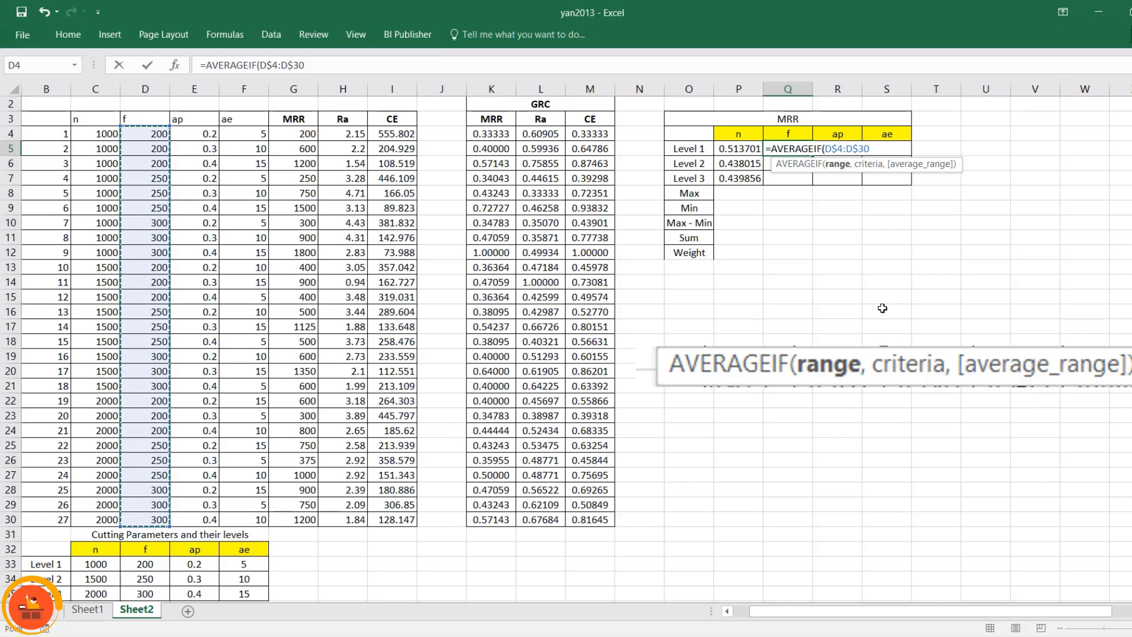
pyautogui.write(',')
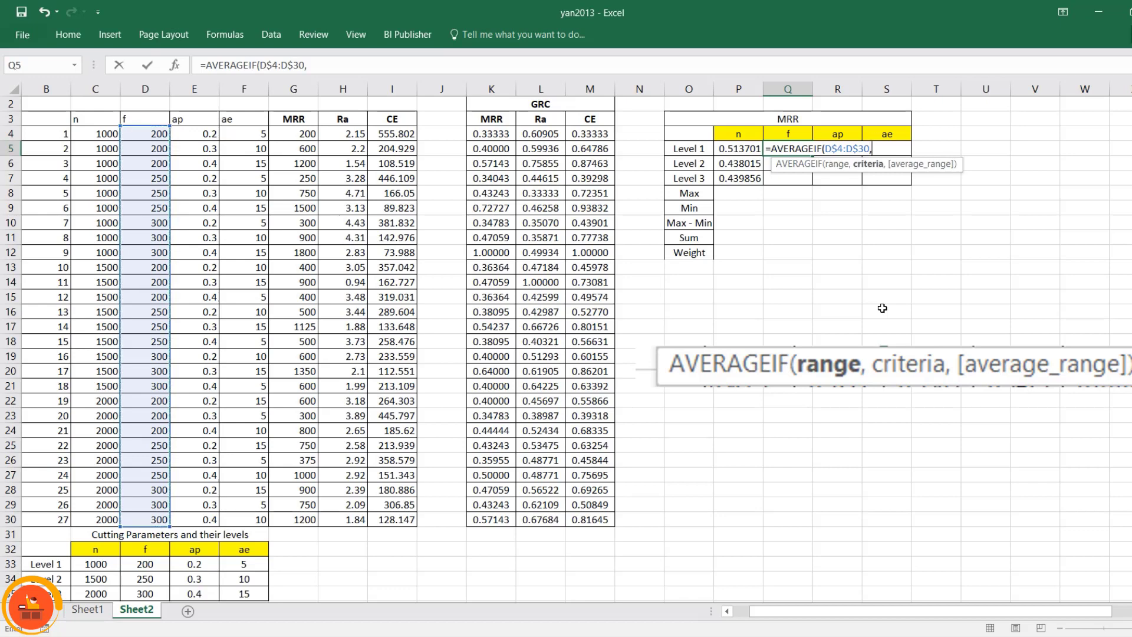
# Complete the Level 1 formula under f with relative criterion D33 and the locked MRR coefficients $K$4:$K$30 as average range.
pyautogui.click(158, 567)
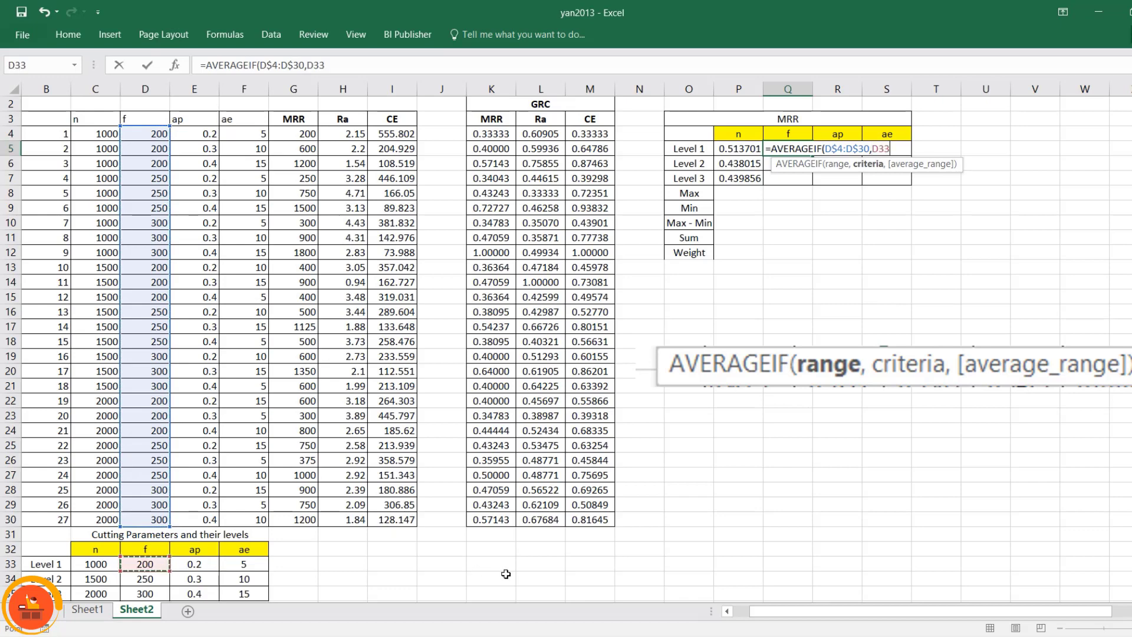
pyautogui.press('F4')
pyautogui.press('F4')
pyautogui.press('F4')
pyautogui.press('F4')
pyautogui.write(',')
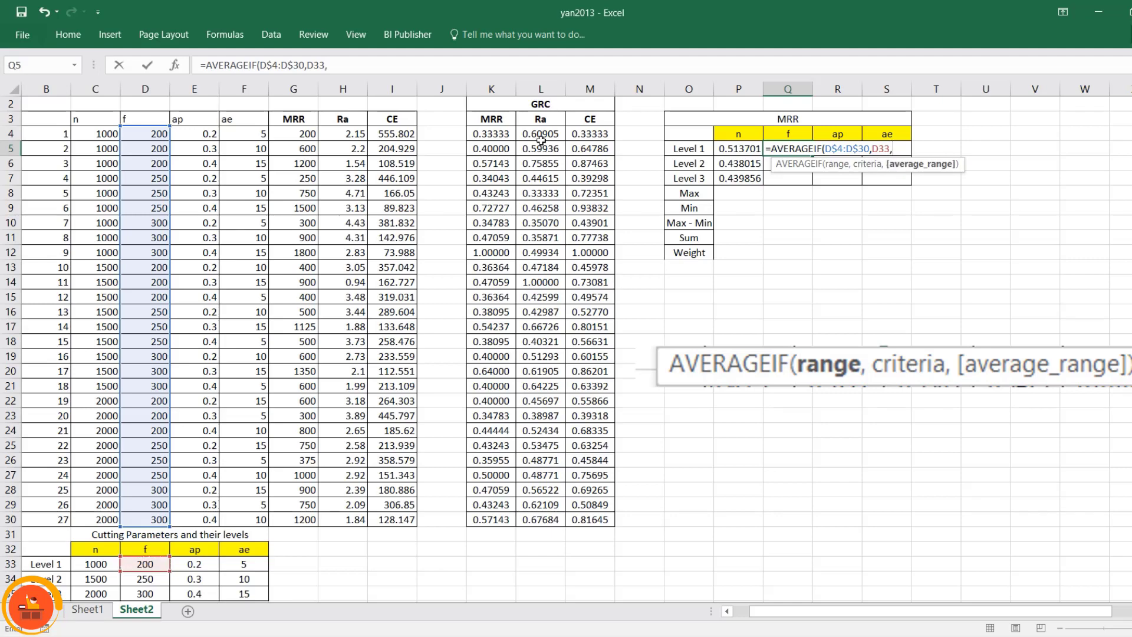
pyautogui.moveTo(493, 140); pyautogui.dragTo(493, 415)
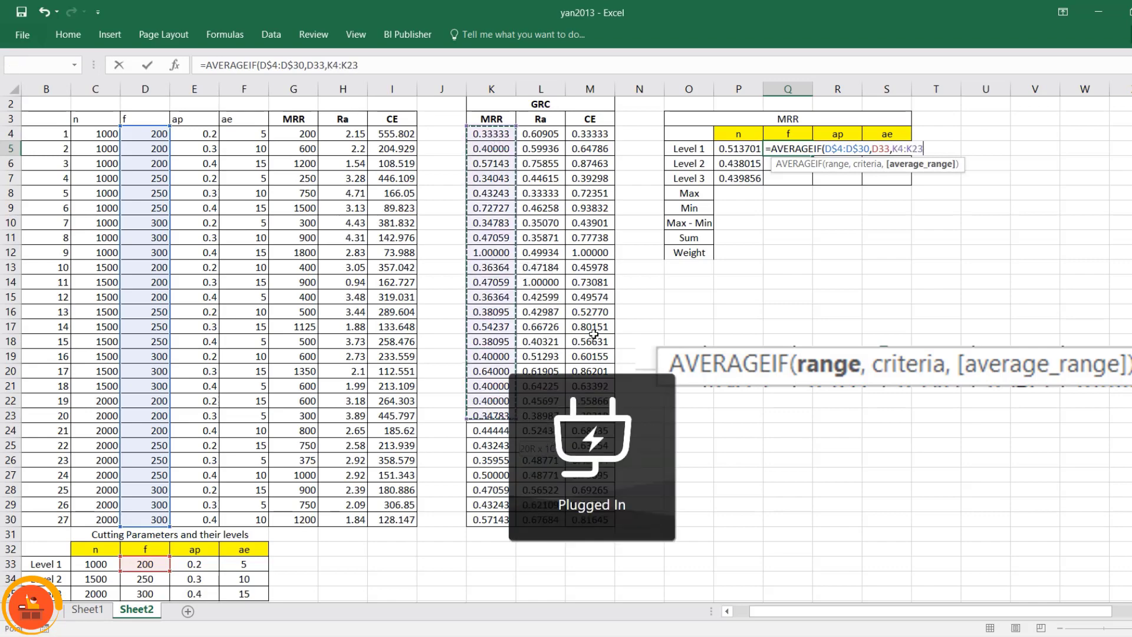
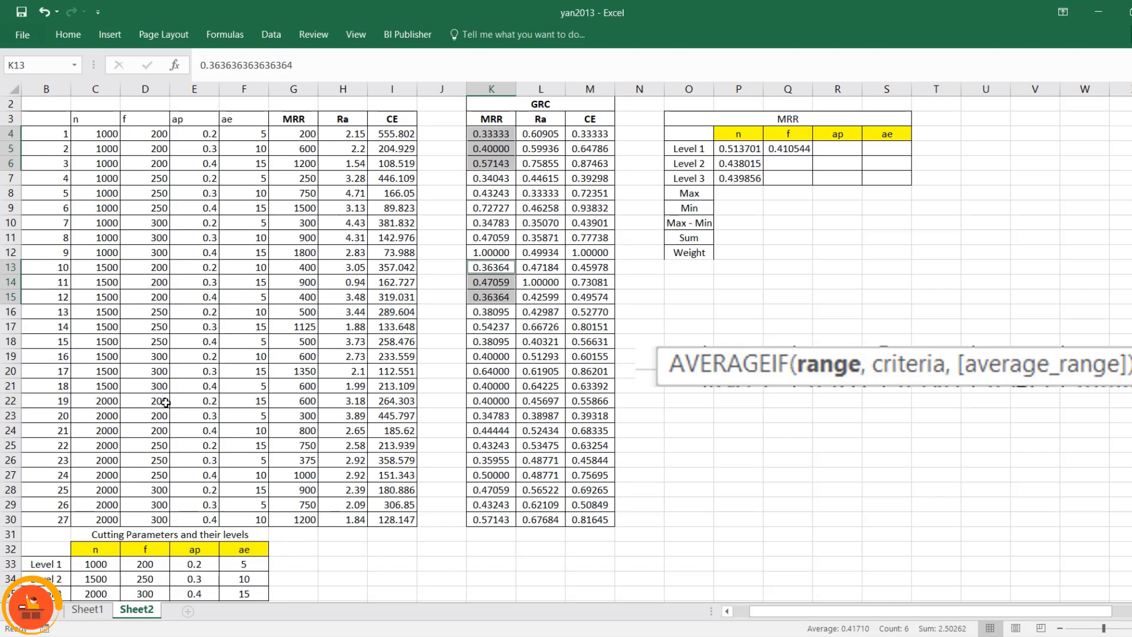
# Check the Level 1 average under f against the f = 200 coefficients, and copy its formula to Level 1 under ap, inspecting the copied references.
pyautogui.moveTo(480, 398); pyautogui.dragTo(502, 431)
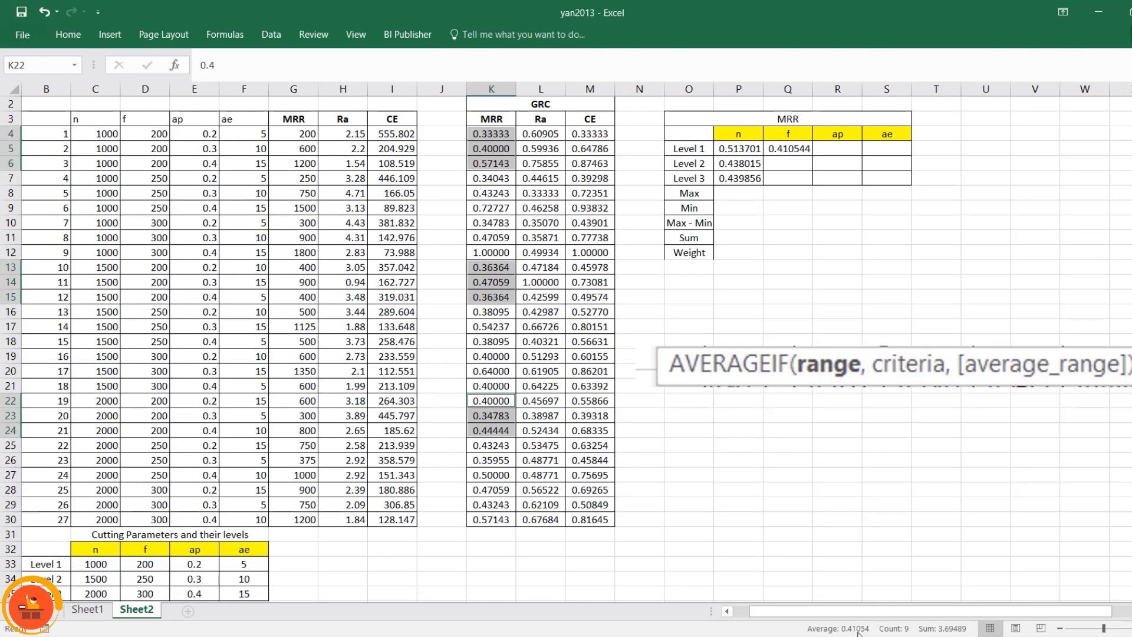
pyautogui.click(789, 152)
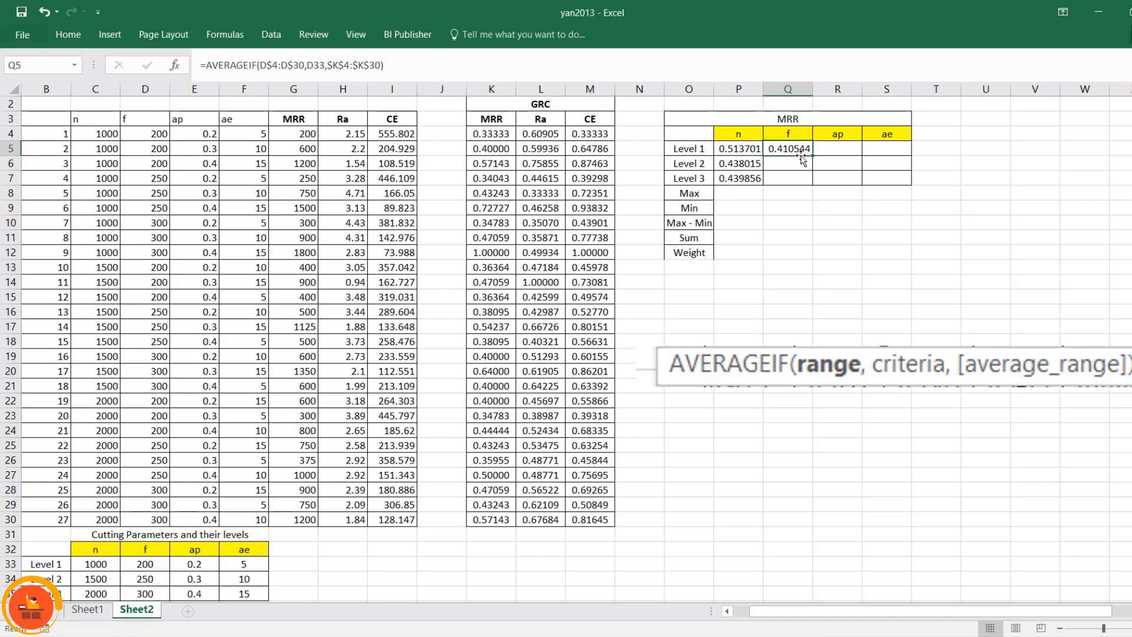
pyautogui.moveTo(812, 155); pyautogui.dragTo(861, 154)
pyautogui.doubleClick(848, 149)
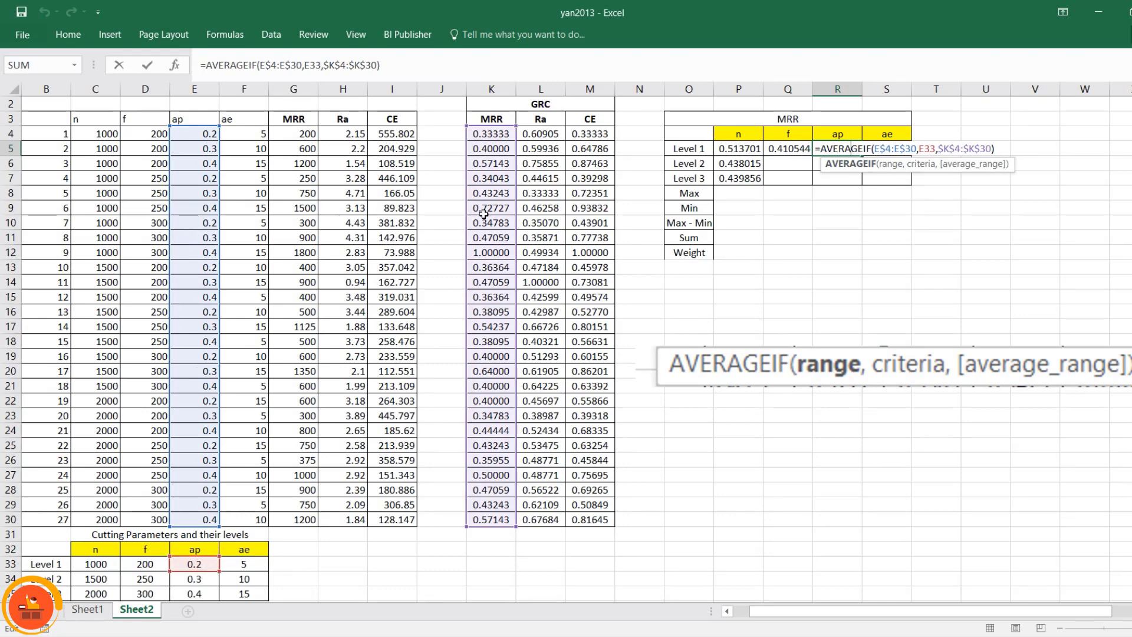
# Copy the Level 1 average from ap to ae in the MRR table, and inspect the copied formula's references.
pyautogui.press('Return')
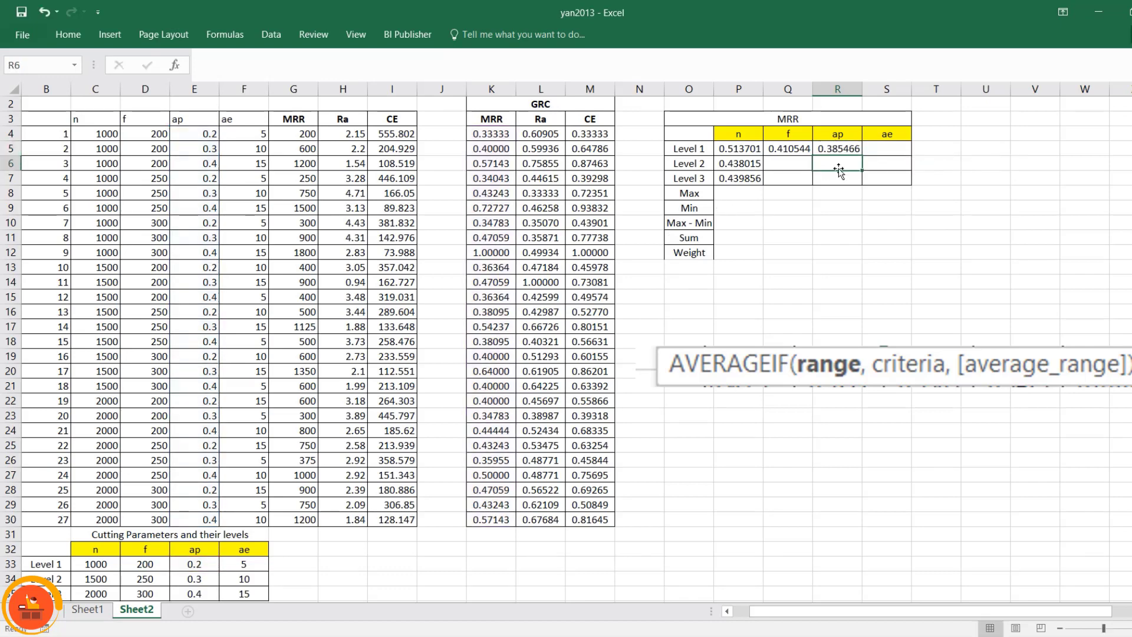
pyautogui.click(850, 150)
pyautogui.moveTo(864, 156); pyautogui.dragTo(905, 154)
pyautogui.doubleClick(901, 150)
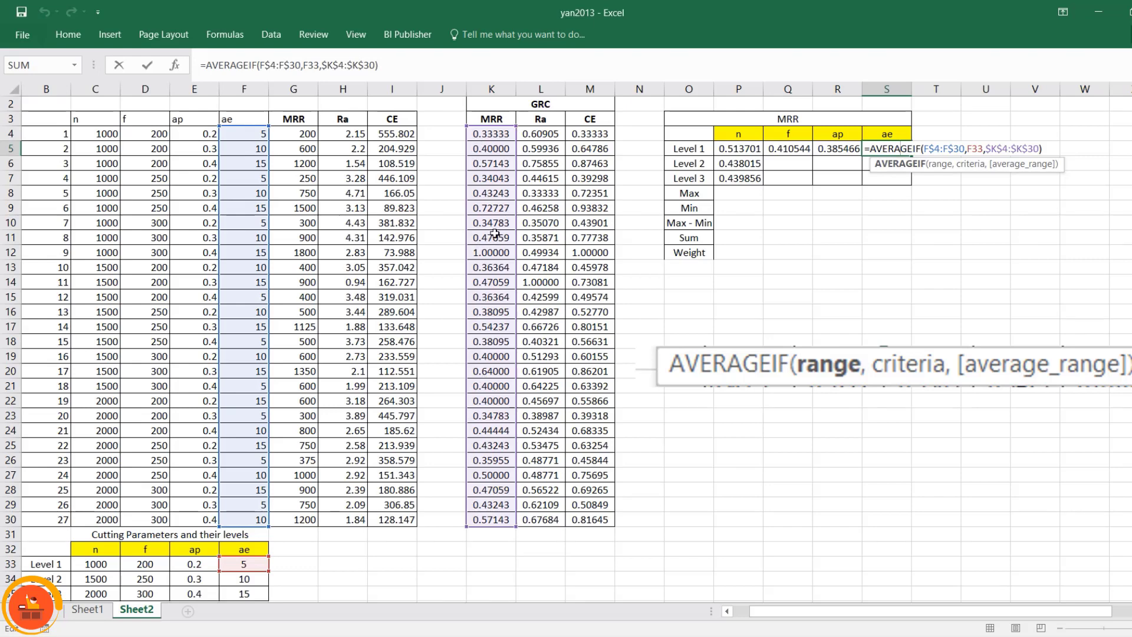
pyautogui.press('Return')
# Copy the Level 1 formula under f down to Level 2, and inspect the copied references.
pyautogui.click(791, 145)
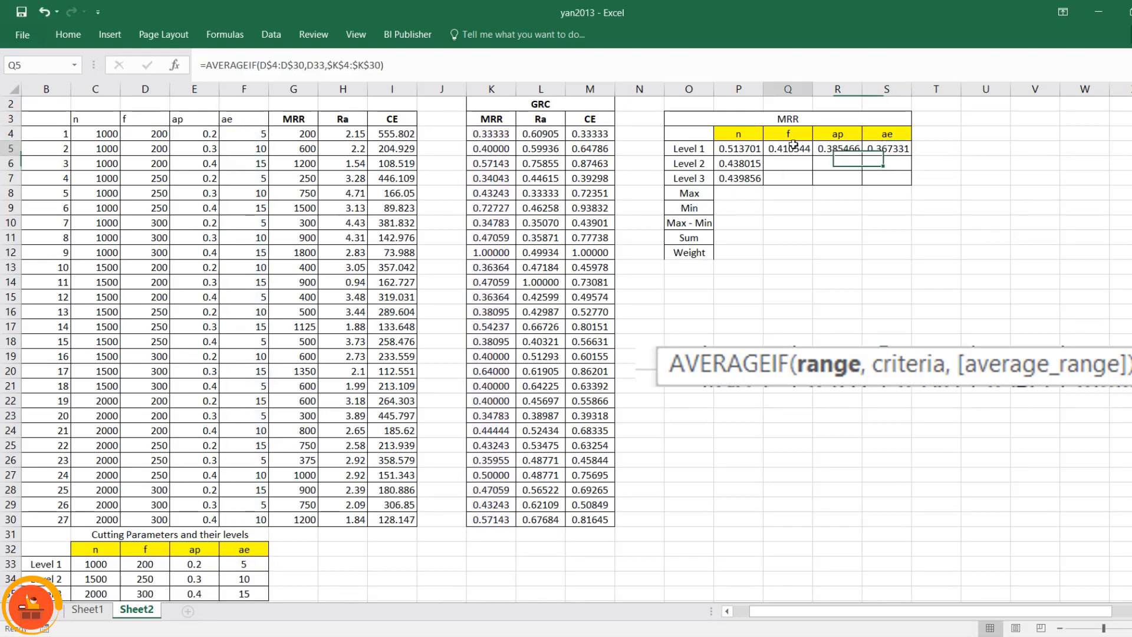
pyautogui.moveTo(814, 156); pyautogui.dragTo(814, 172)
pyautogui.doubleClick(793, 164)
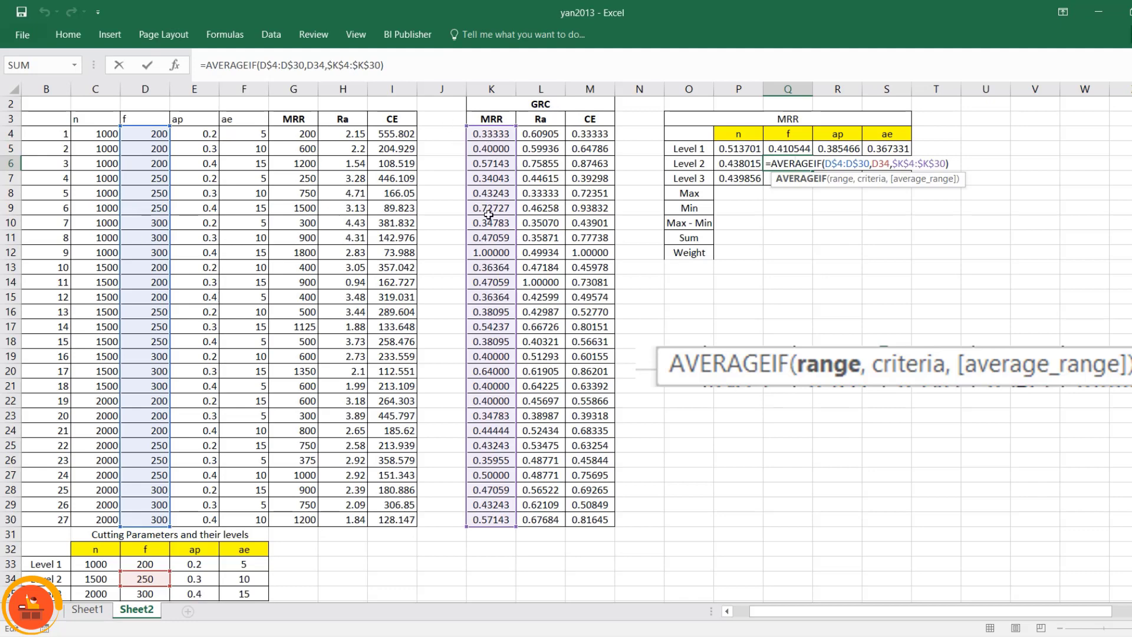
pyautogui.press('Return')
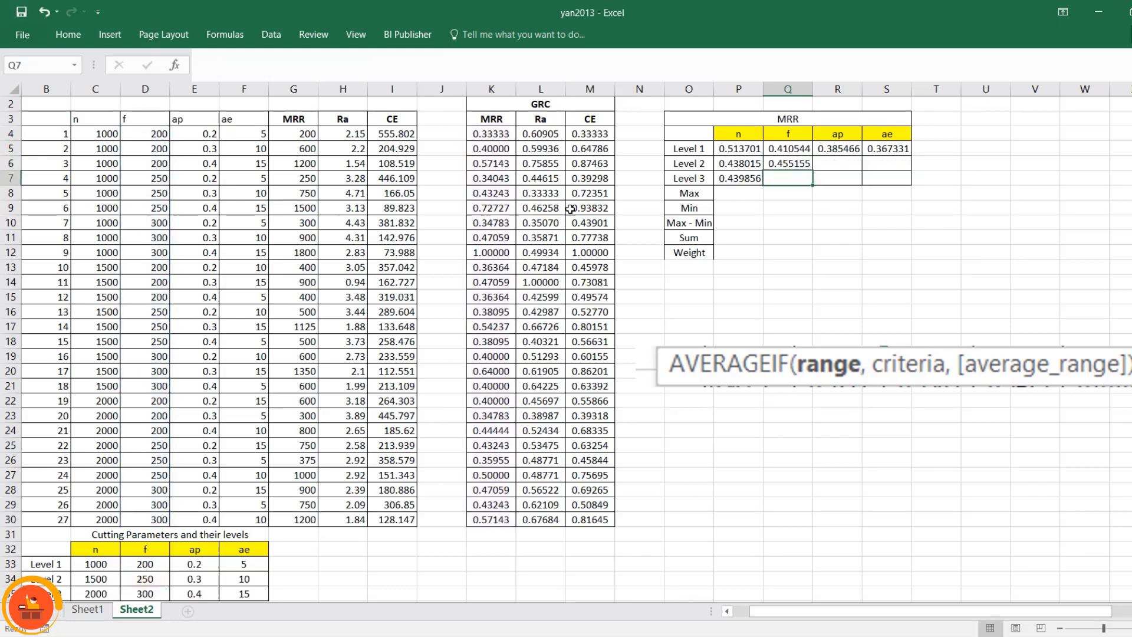
# Fill the Level 2 formula under f through the remaining Level 2 and Level 3 cells up to ae, and inspect Level 3 under ap.
pyautogui.click(797, 166)
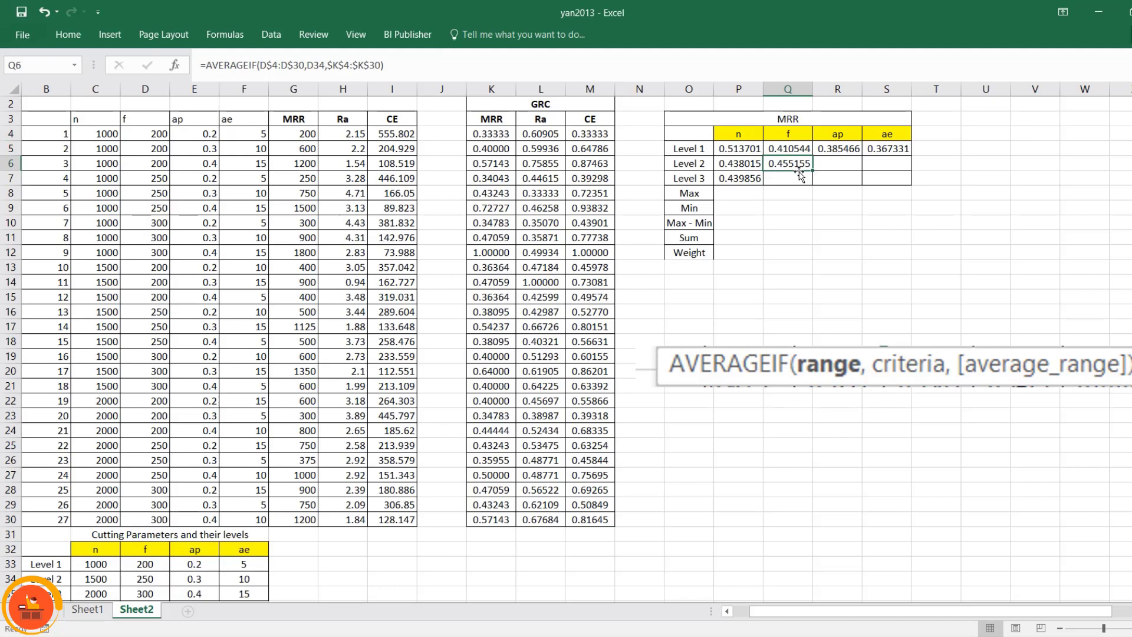
pyautogui.moveTo(812, 171); pyautogui.dragTo(906, 186)
pyautogui.moveTo(802, 238); pyautogui.dragTo(829, 247)
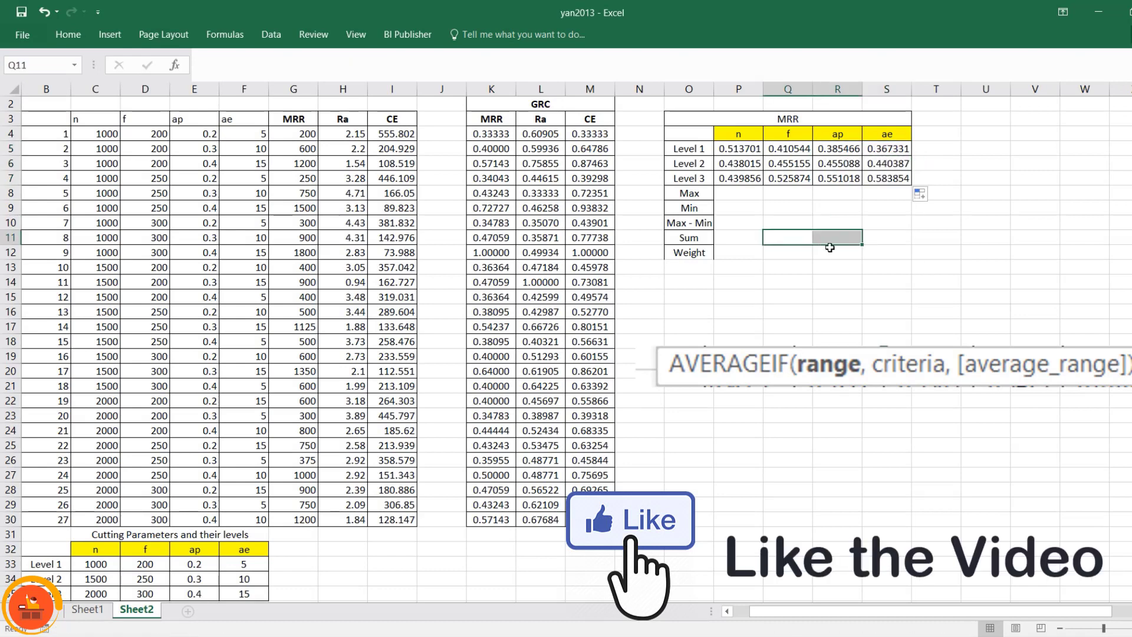
pyautogui.doubleClick(835, 179)
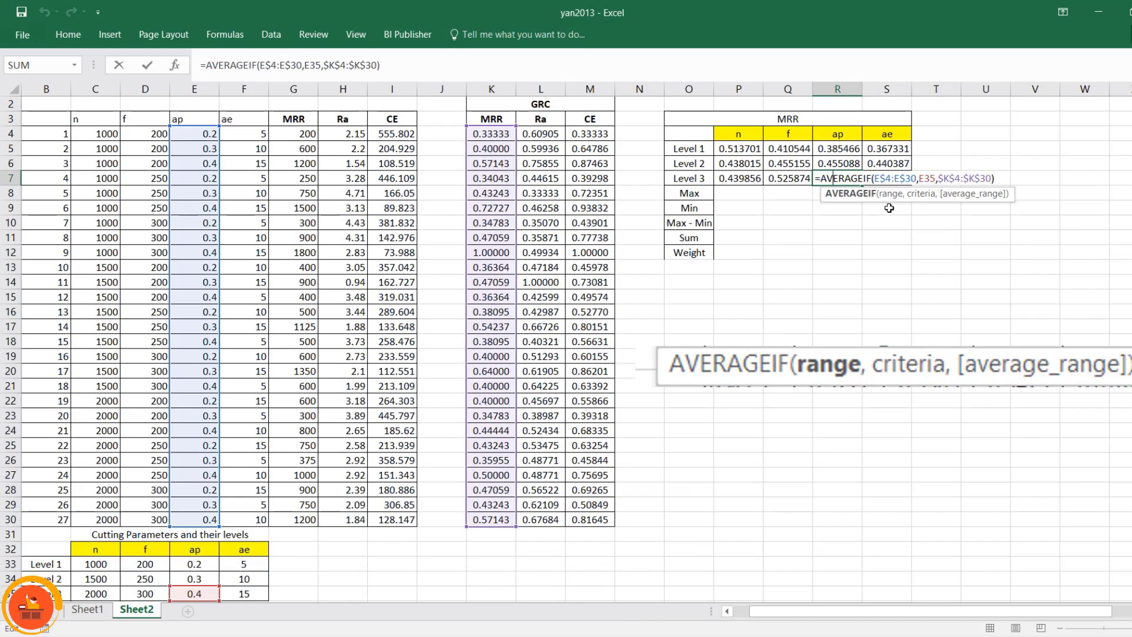
pyautogui.press('Return')
# Calculate the Max row of the MRR table with =MAX(P5:P7) in P8, filled across from n to ae.
pyautogui.click(738, 193)
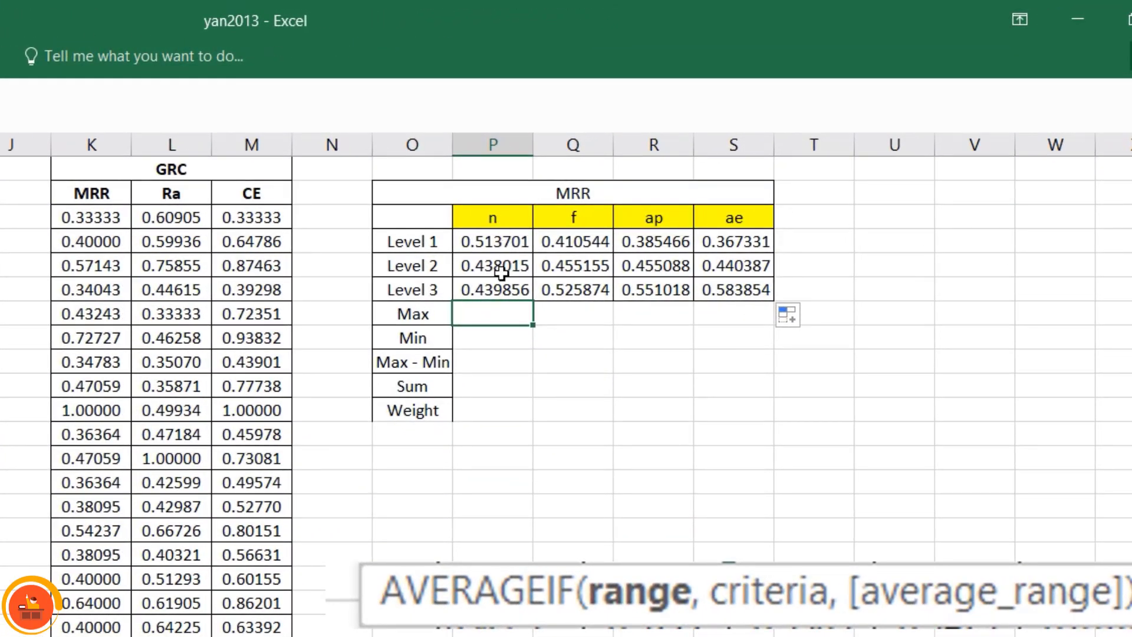
pyautogui.write('=max')
pyautogui.press('Tab')
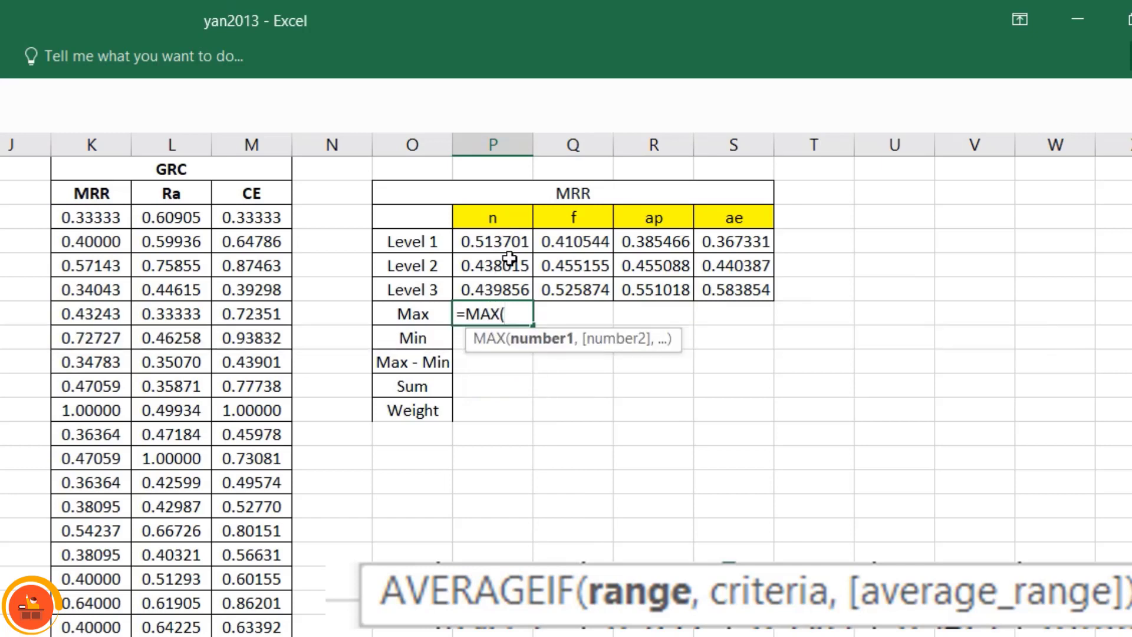
pyautogui.moveTo(500, 233); pyautogui.dragTo(516, 291)
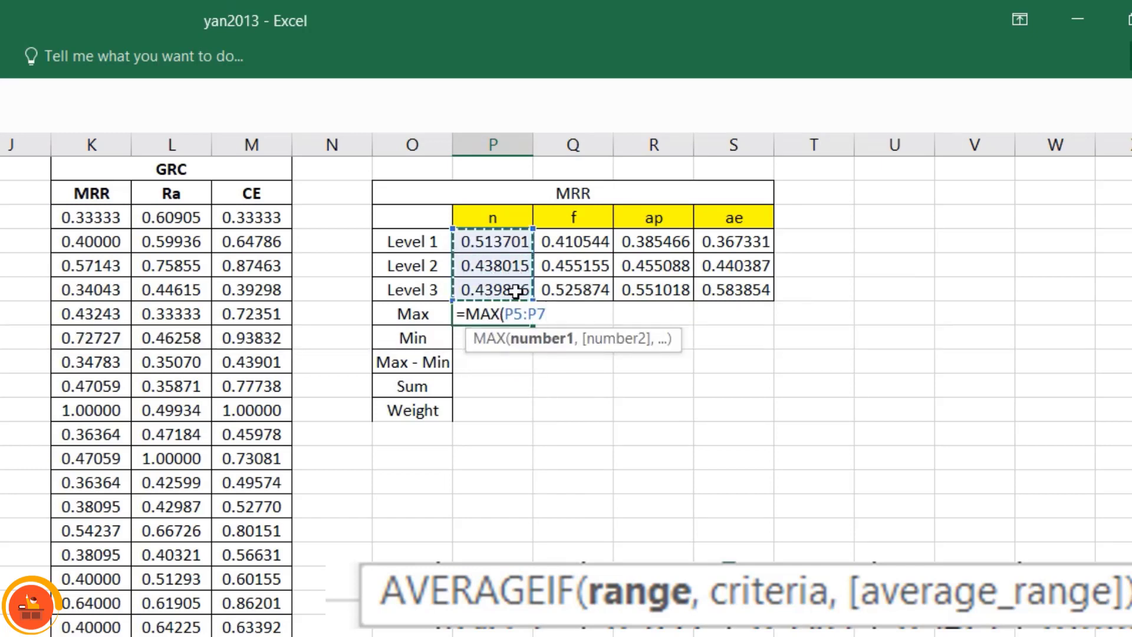
pyautogui.press('Return')
pyautogui.click(511, 313)
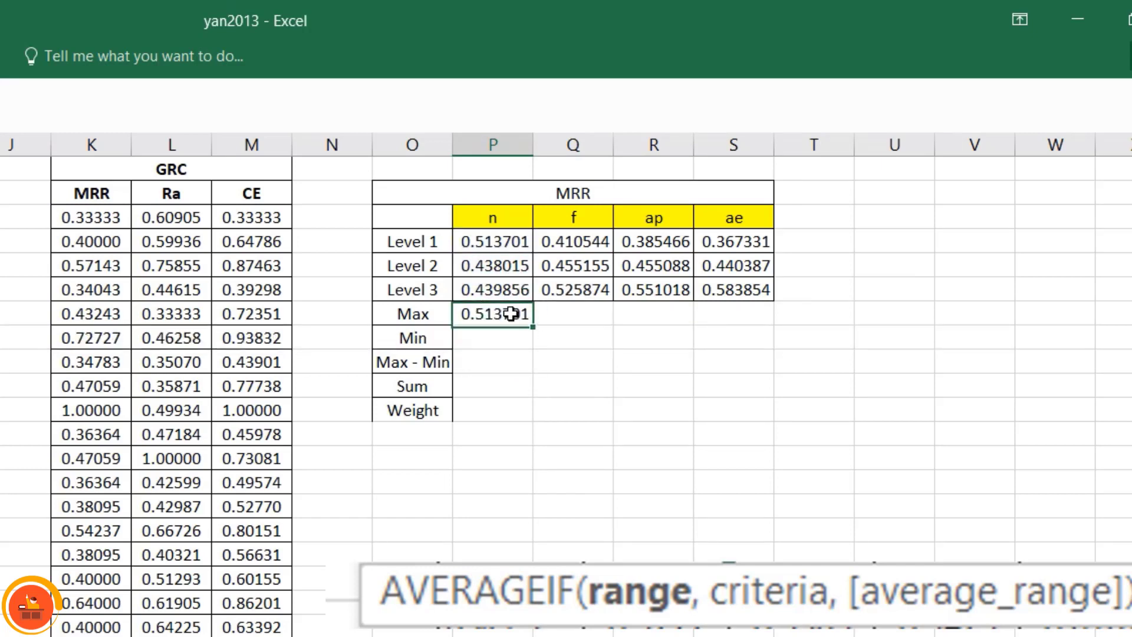
pyautogui.moveTo(536, 326); pyautogui.dragTo(761, 322)
# Calculate the Min row of the MRR table with =MIN(P5:P7) in P9, filled across from n to ae.
pyautogui.click(487, 338)
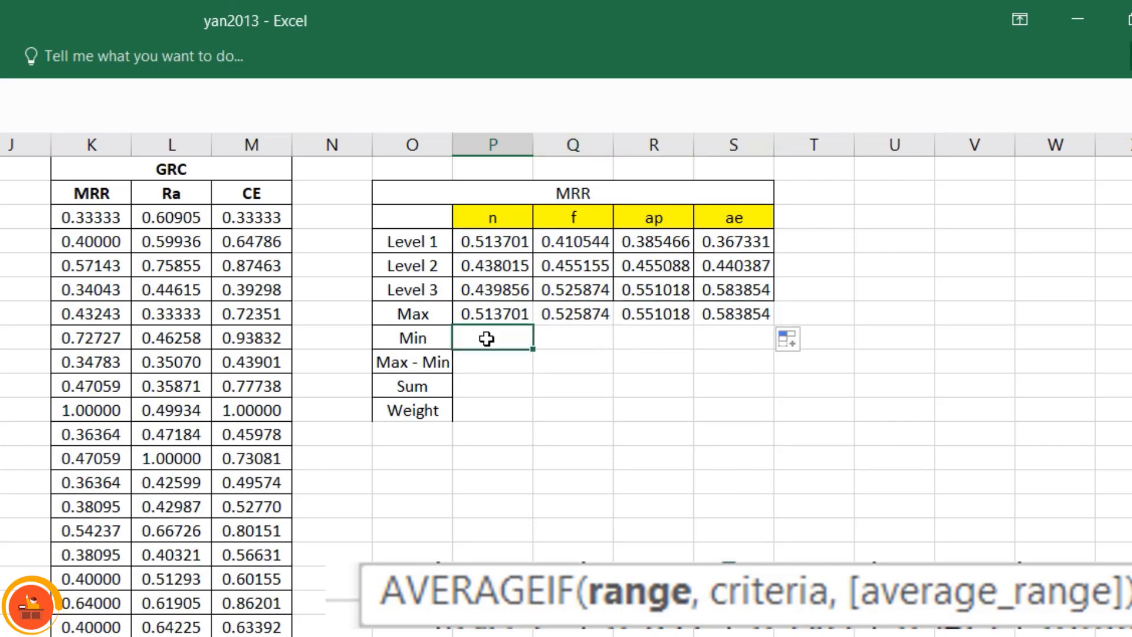
pyautogui.write('=min')
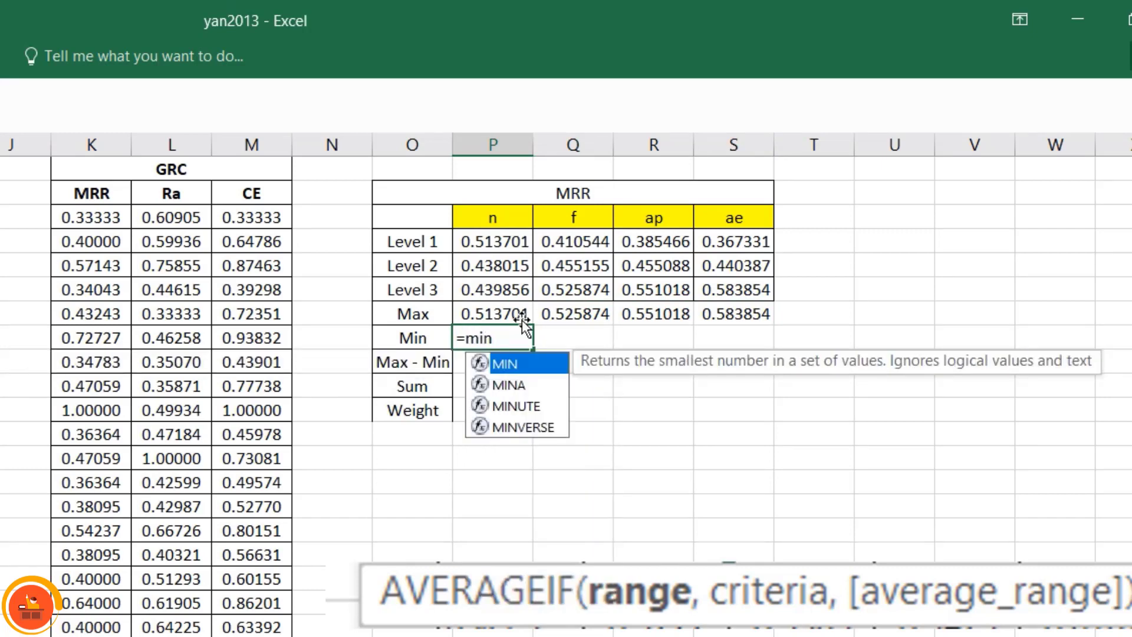
pyautogui.write('(')
pyautogui.moveTo(487, 243); pyautogui.dragTo(494, 292)
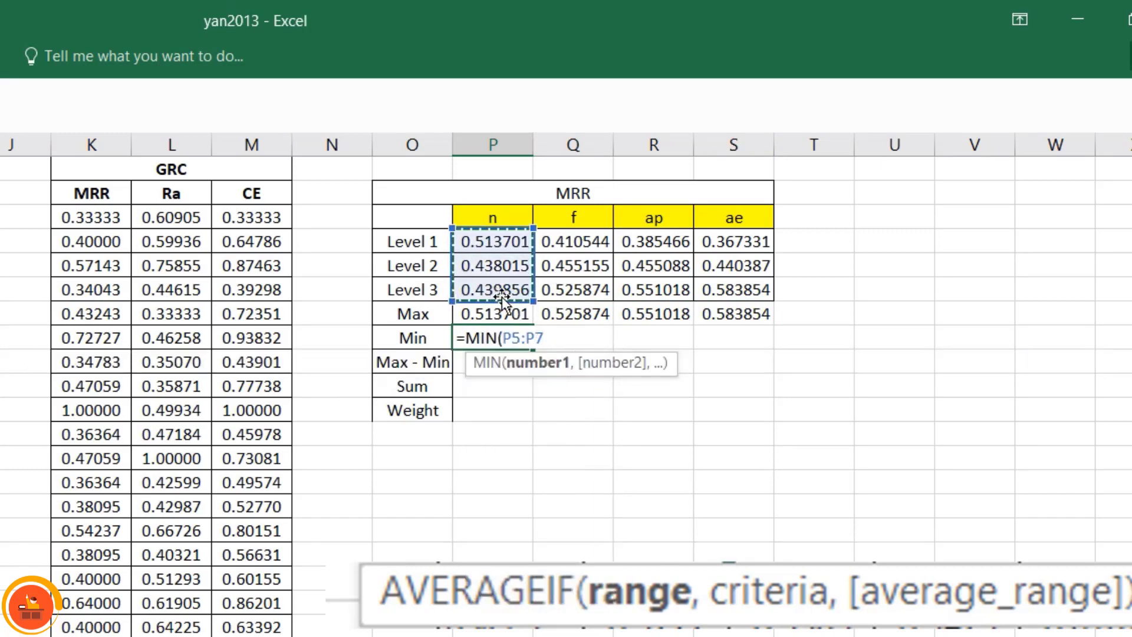
pyautogui.press('Return')
pyautogui.click(497, 338)
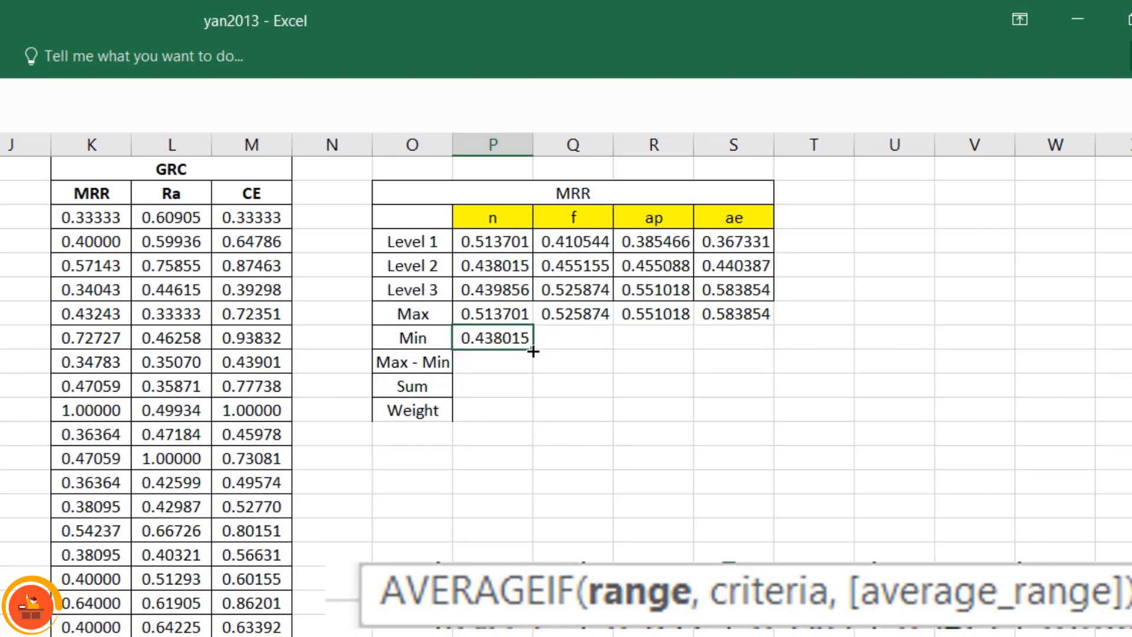
pyautogui.moveTo(536, 345); pyautogui.dragTo(780, 346)
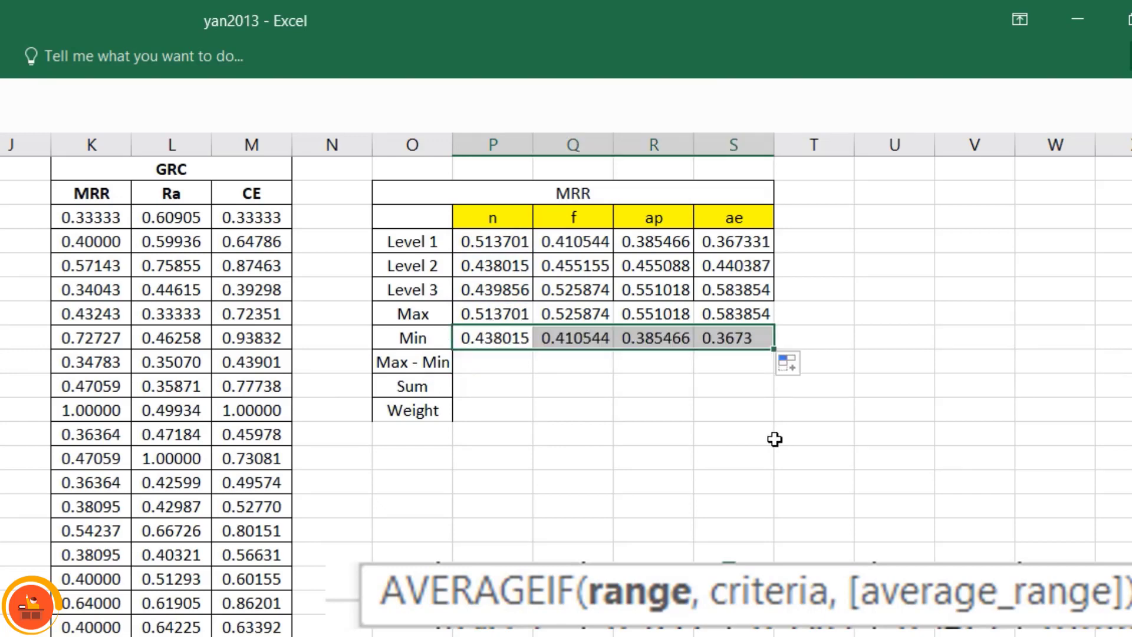
# Calculate the Max - Min row of the MRR table by subtracting P9 from P8, filled across from n to ae.
pyautogui.click(486, 367)
pyautogui.write('=')
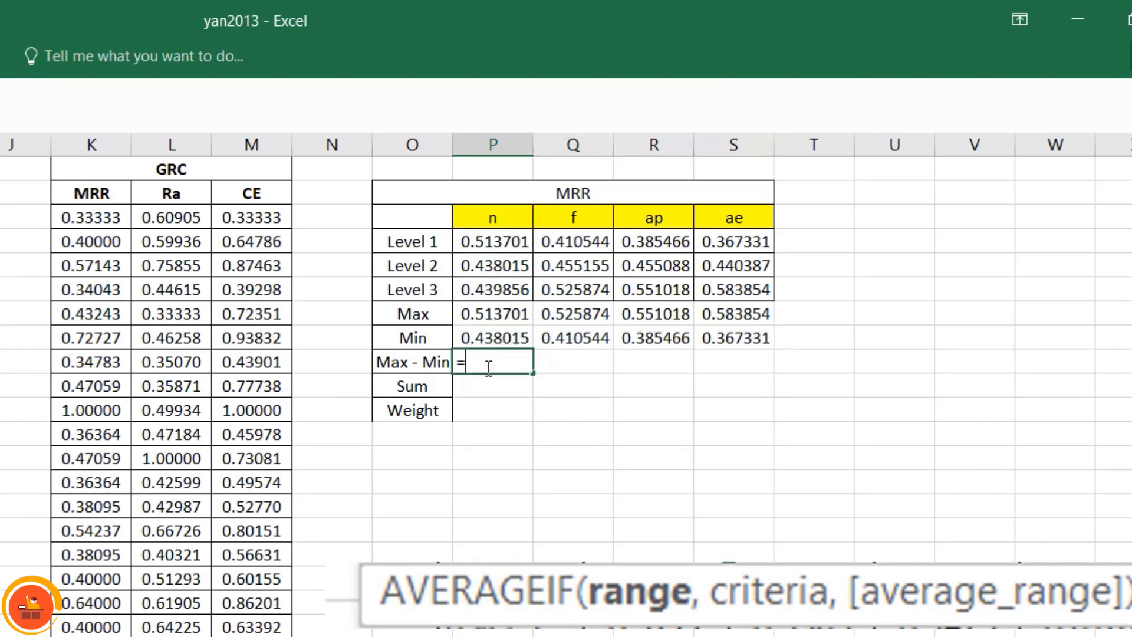
pyautogui.click(491, 315)
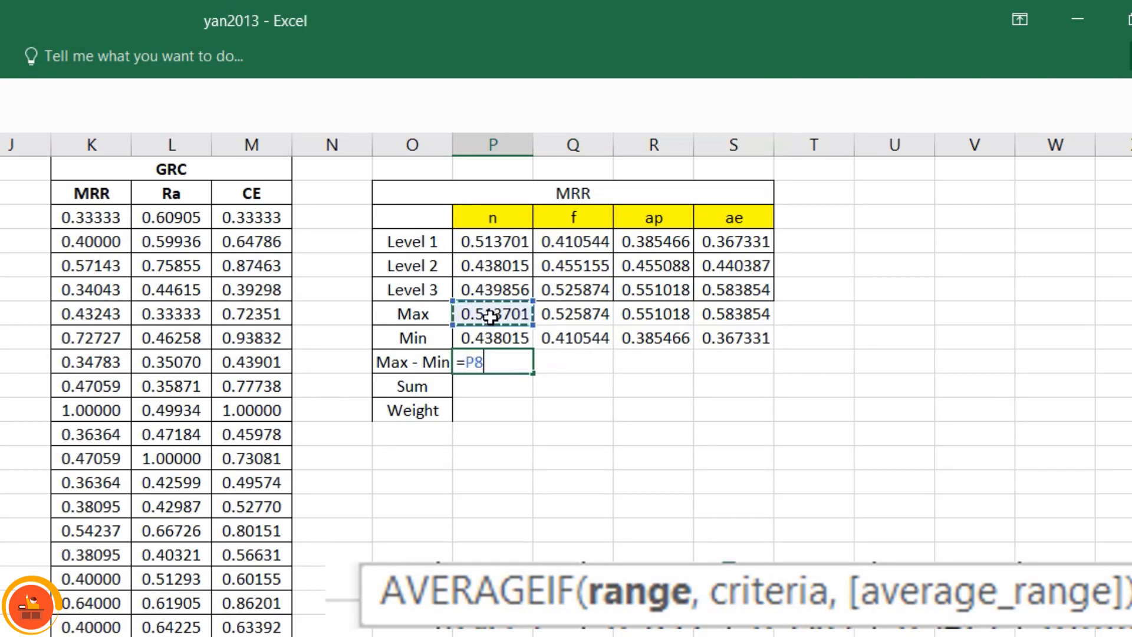
pyautogui.write('-')
pyautogui.click(491, 333)
pyautogui.hotkey('ctrl', 'Return')
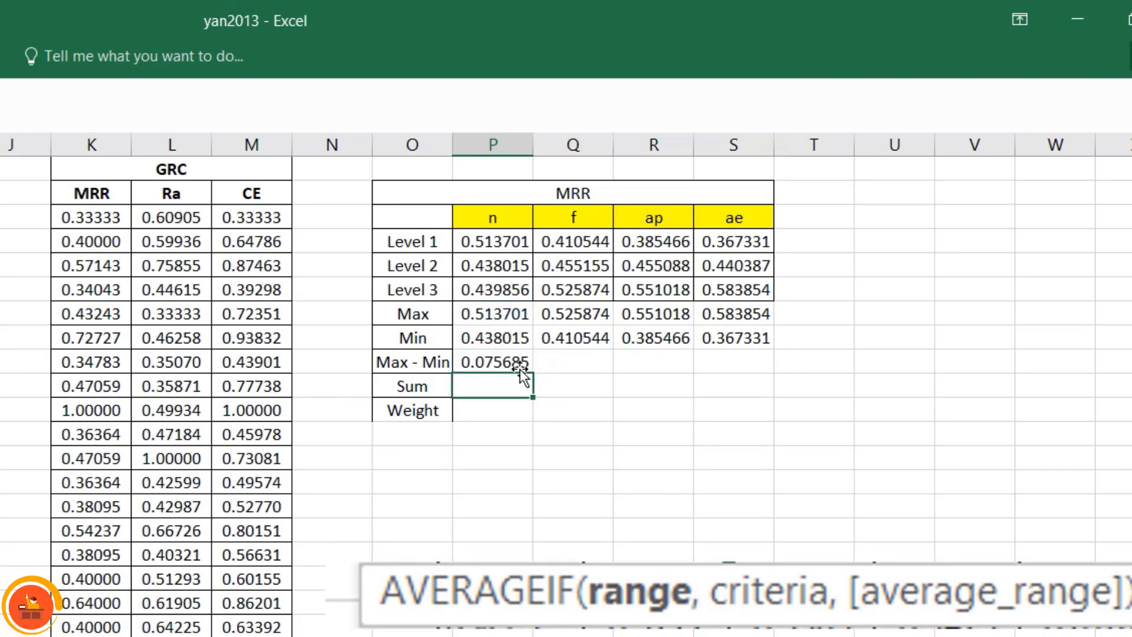
pyautogui.moveTo(602, 368); pyautogui.dragTo(807, 369)
# Add up the Max - Min values in the MRR table's Sum row with =SUM(P10:S10) in P11.
pyautogui.click(492, 386)
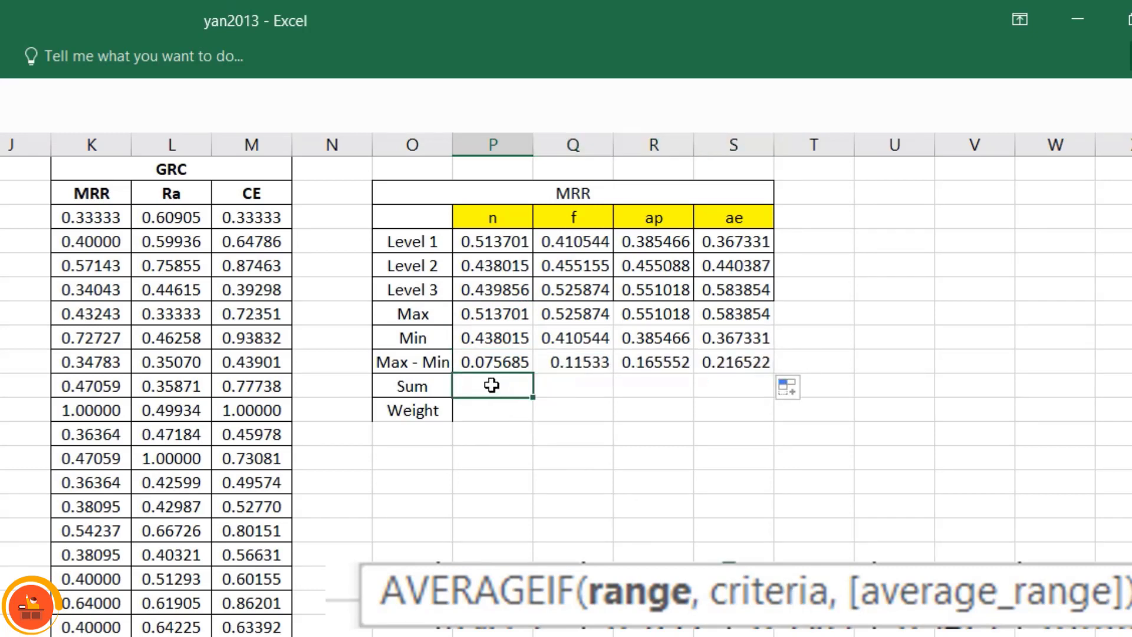
pyautogui.write('=sum')
pyautogui.press('Tab')
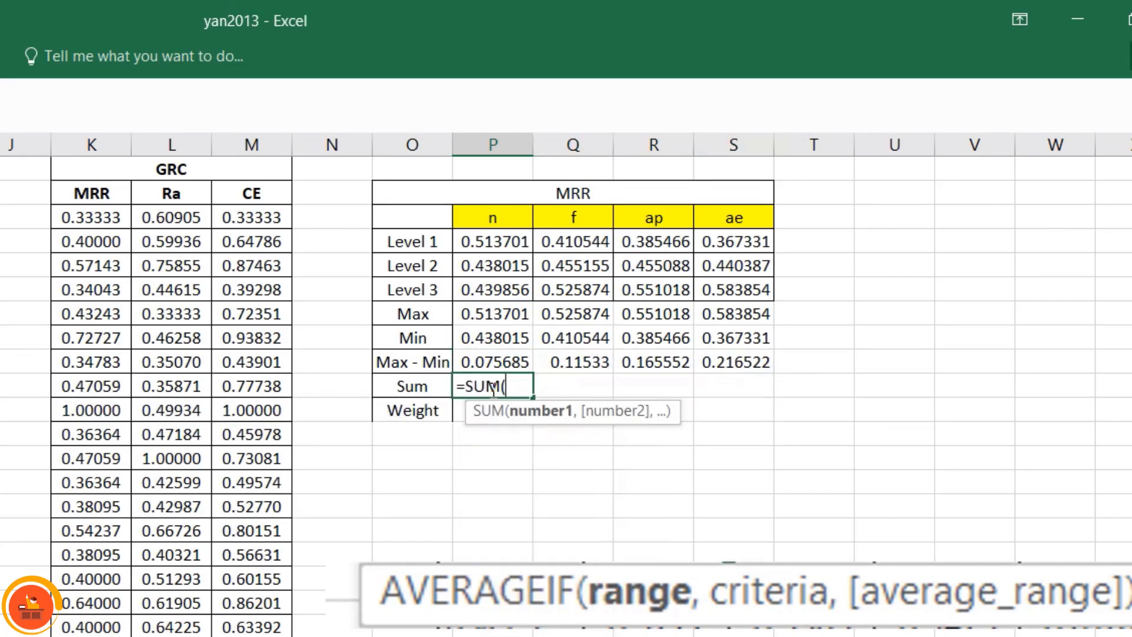
pyautogui.moveTo(495, 361); pyautogui.dragTo(747, 362)
pyautogui.press('Return')
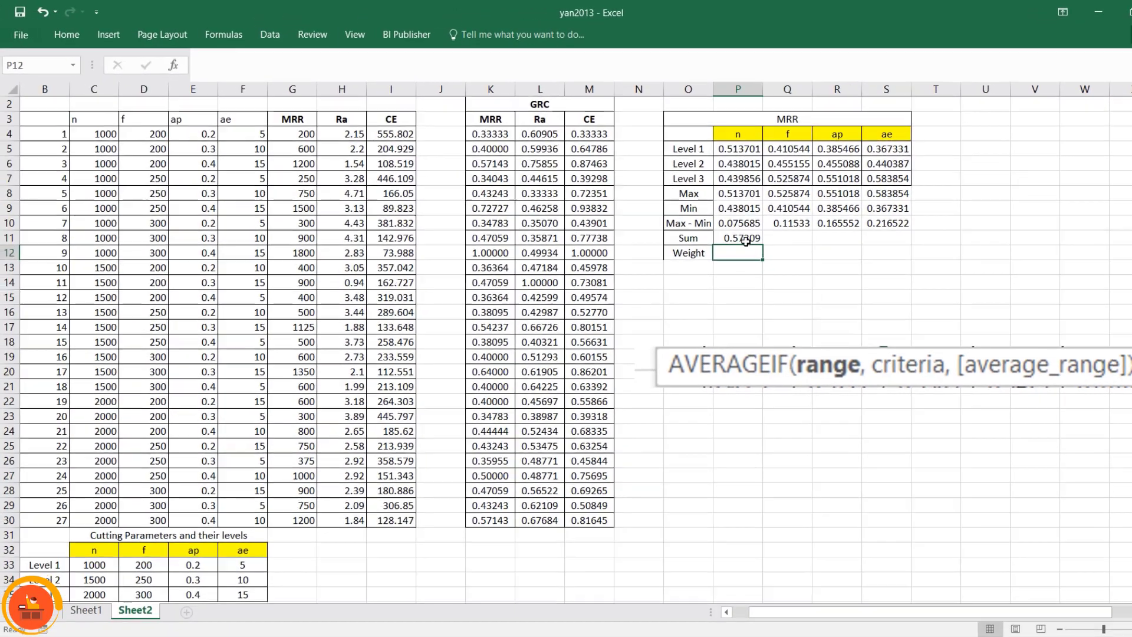
# Check the Sum formula, the empty Weight cell and the full block of the MRR table.
pyautogui.click(506, 387)
pyautogui.click(738, 253)
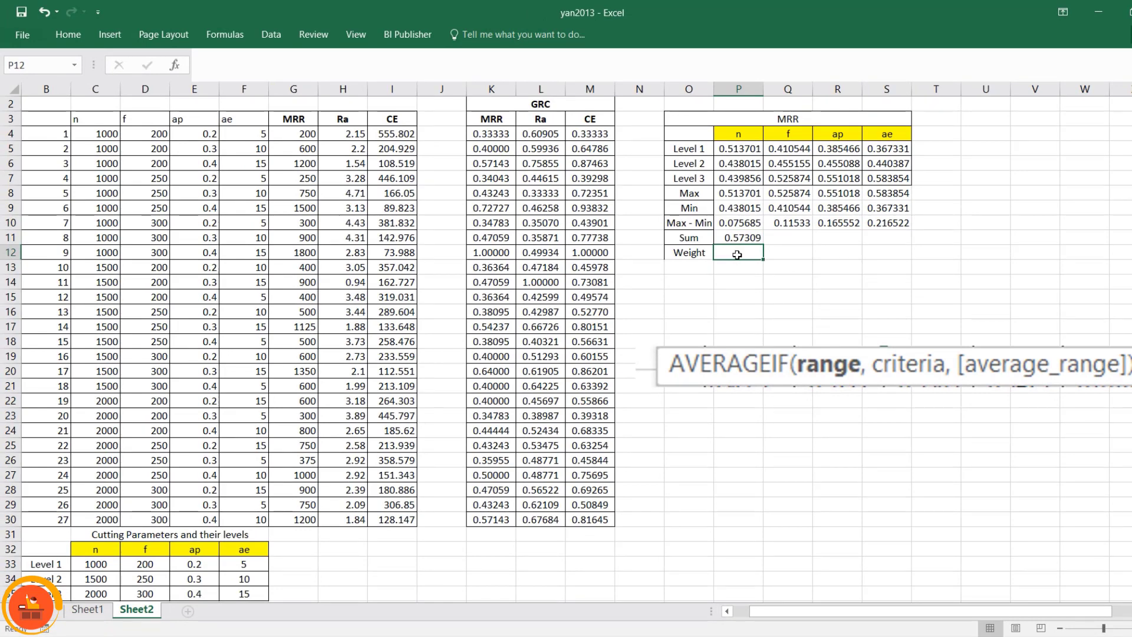
pyautogui.click(734, 237)
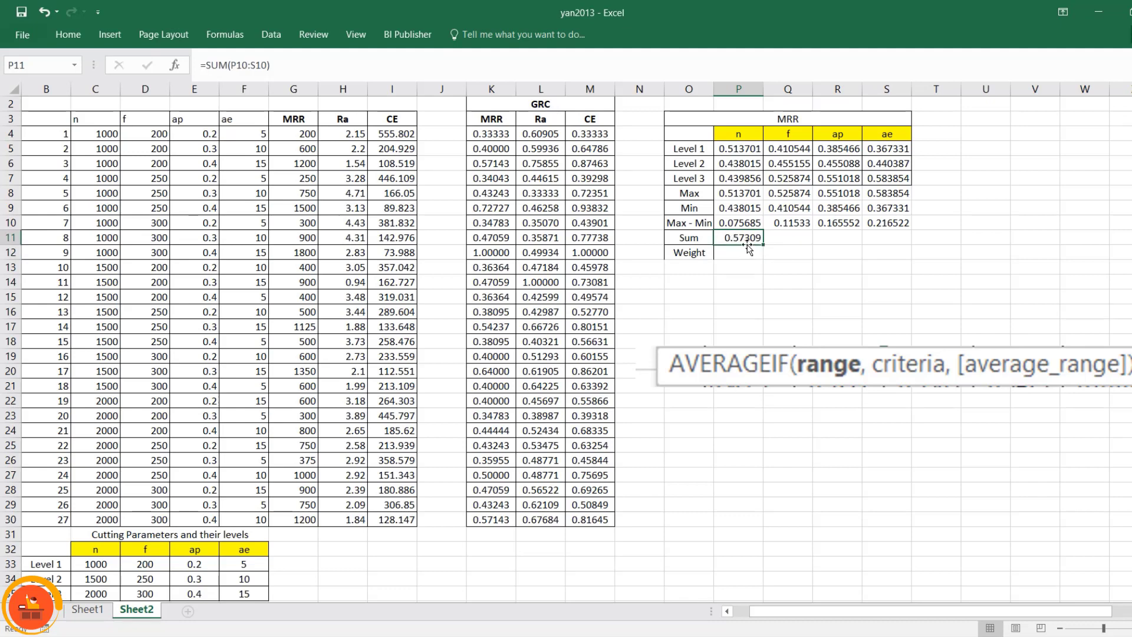
pyautogui.click(749, 254)
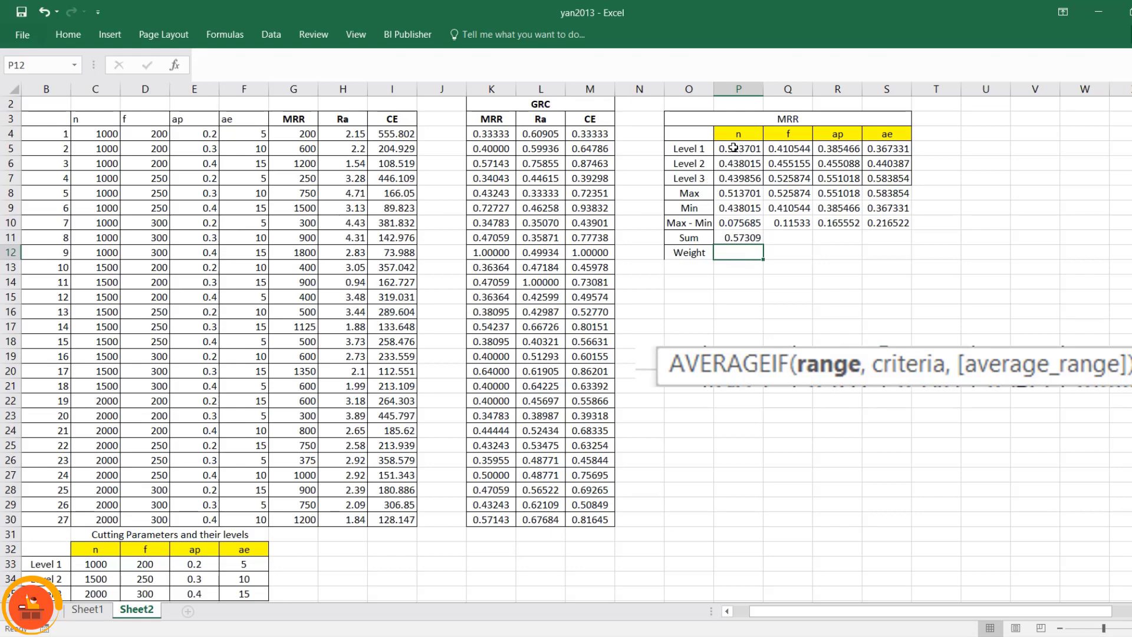
pyautogui.moveTo(696, 140); pyautogui.dragTo(878, 255)
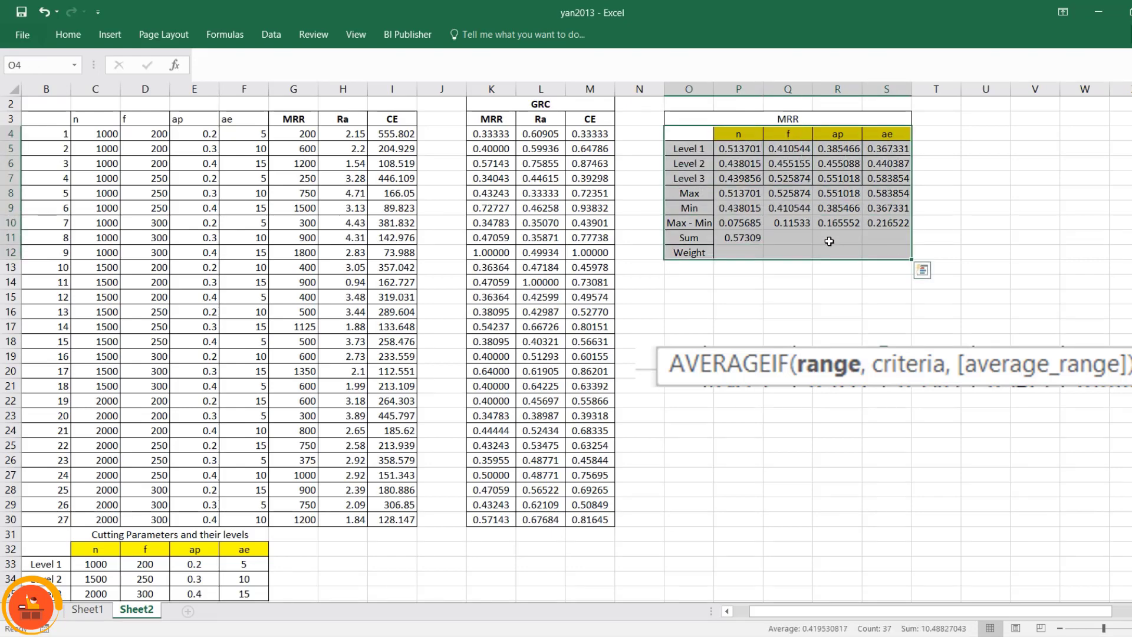
pyautogui.click(738, 295)
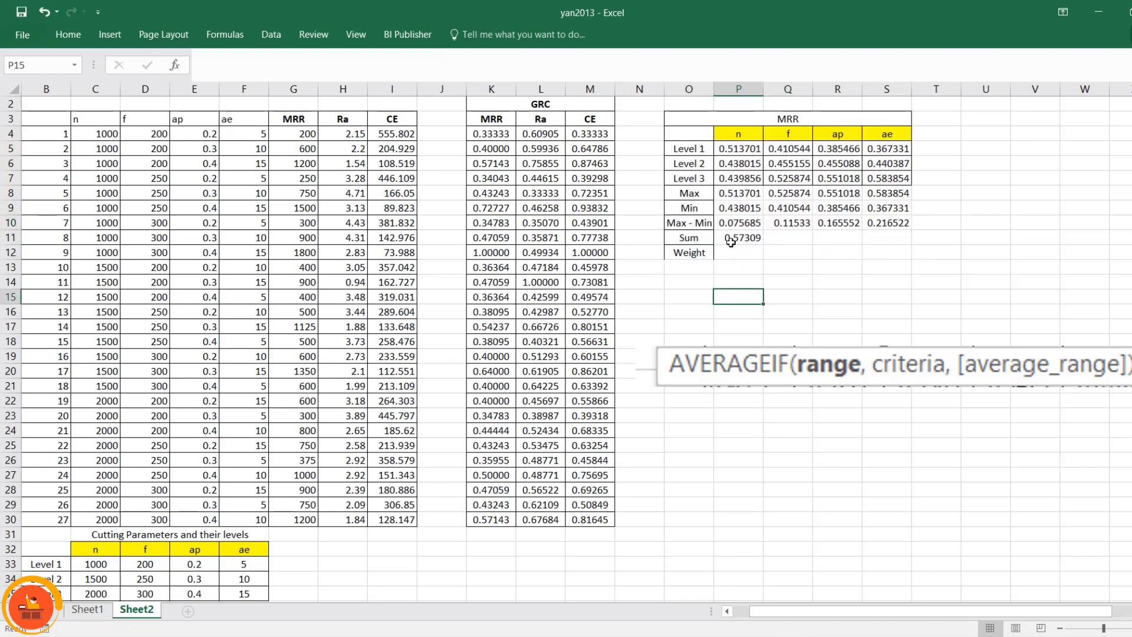
pyautogui.click(740, 253)
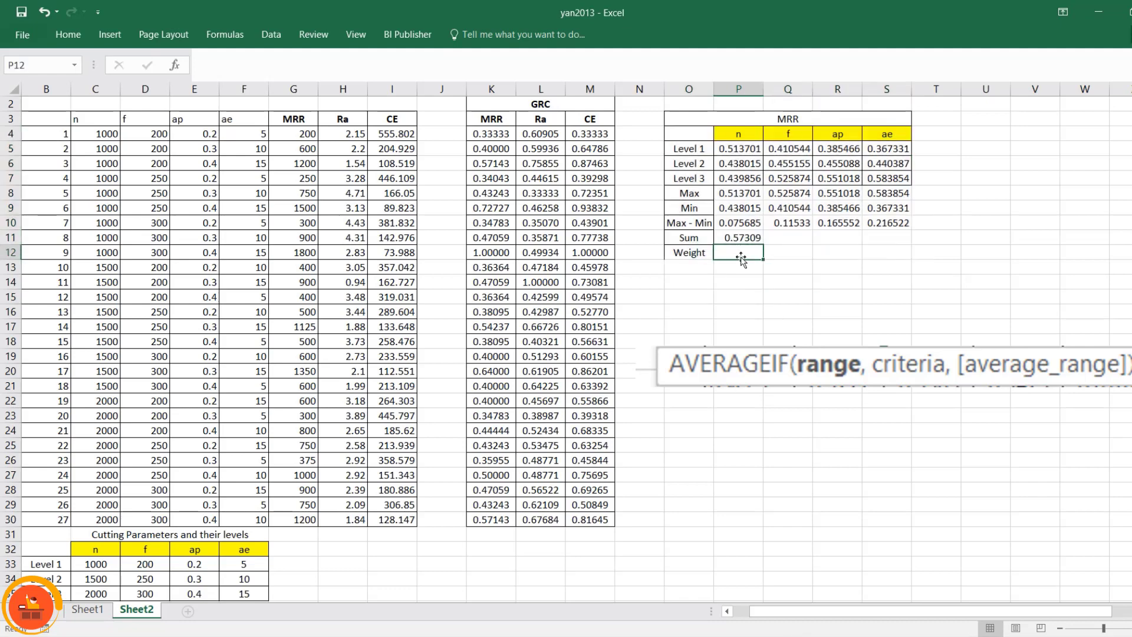
# Begin an AVERAGEIF formula for Level 1 under n of the Ra table in P16, using C$4:C$30 with locked rows as the range.
pyautogui.click(735, 294)
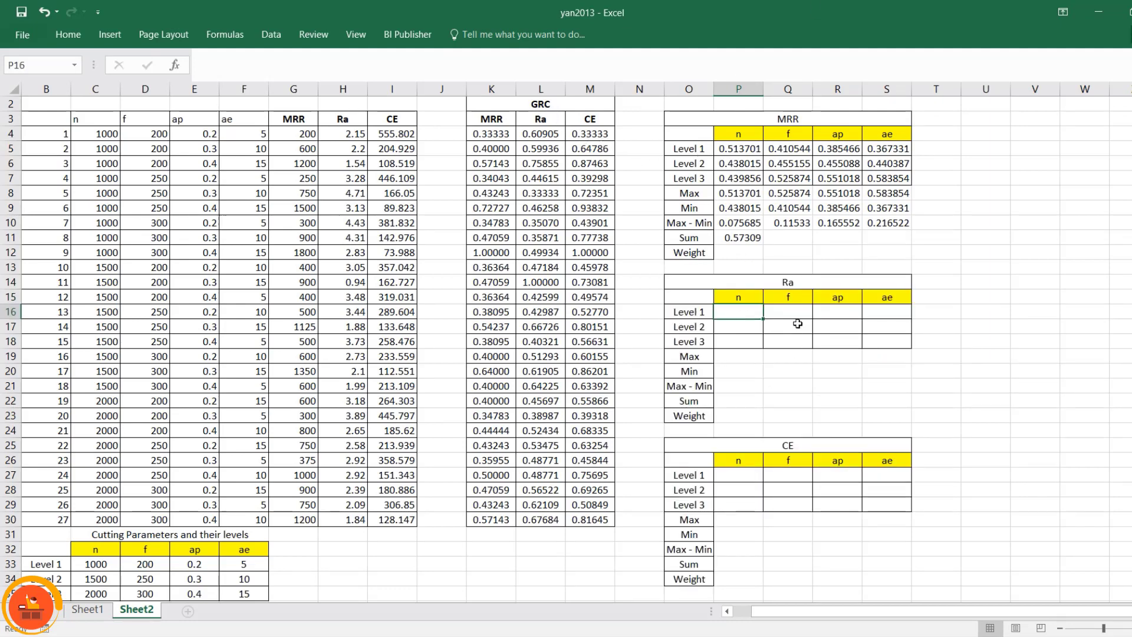
pyautogui.write('=aver')
pyautogui.press('Down')
pyautogui.press('Down')
pyautogui.press('Down')
pyautogui.press('Up')
pyautogui.press('Tab')
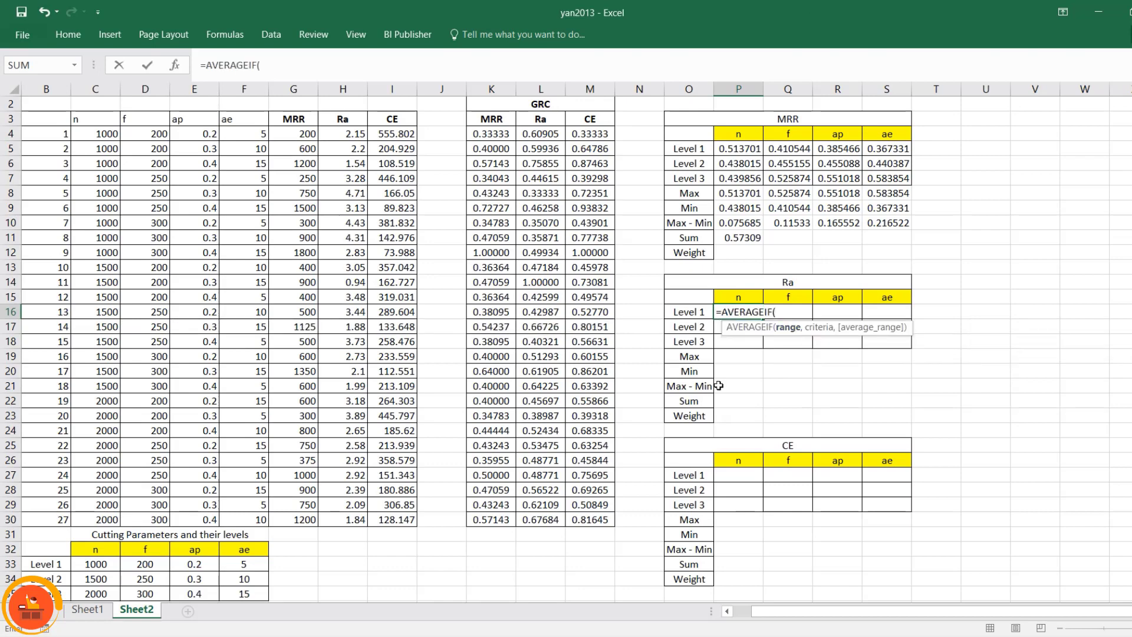
pyautogui.moveTo(101, 131); pyautogui.dragTo(103, 519)
pyautogui.press('F4')
pyautogui.press('F4')
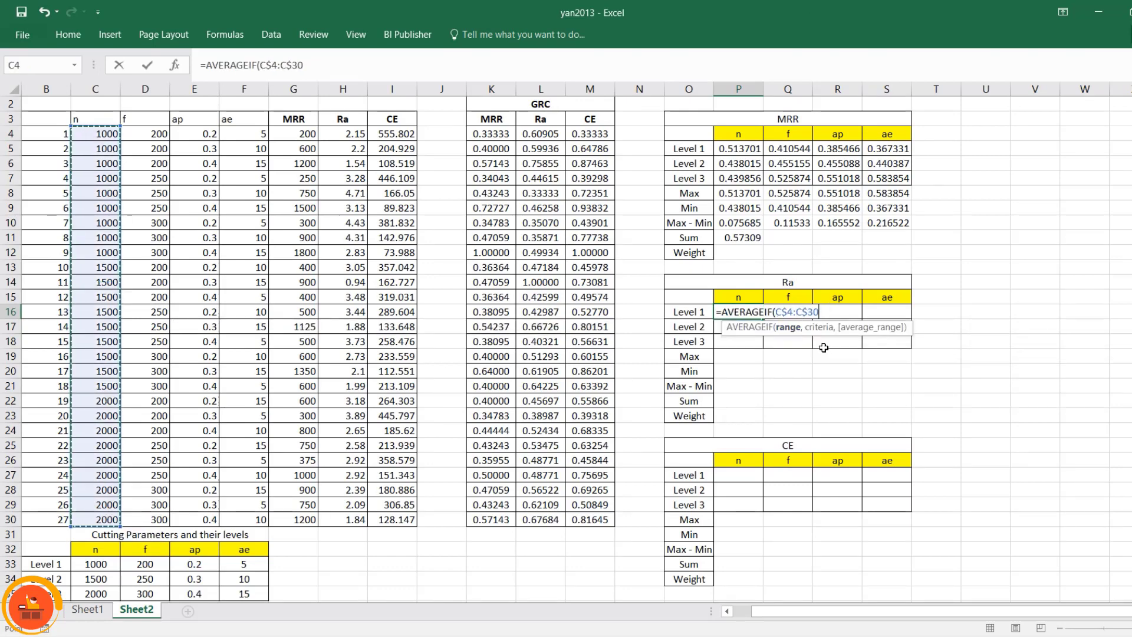
# Complete the Ra table's AVERAGEIF formula in P16 with C33 as the criterion and the absolute range $L$4:$L$30 as the average range.
pyautogui.write(',')
pyautogui.click(101, 565)
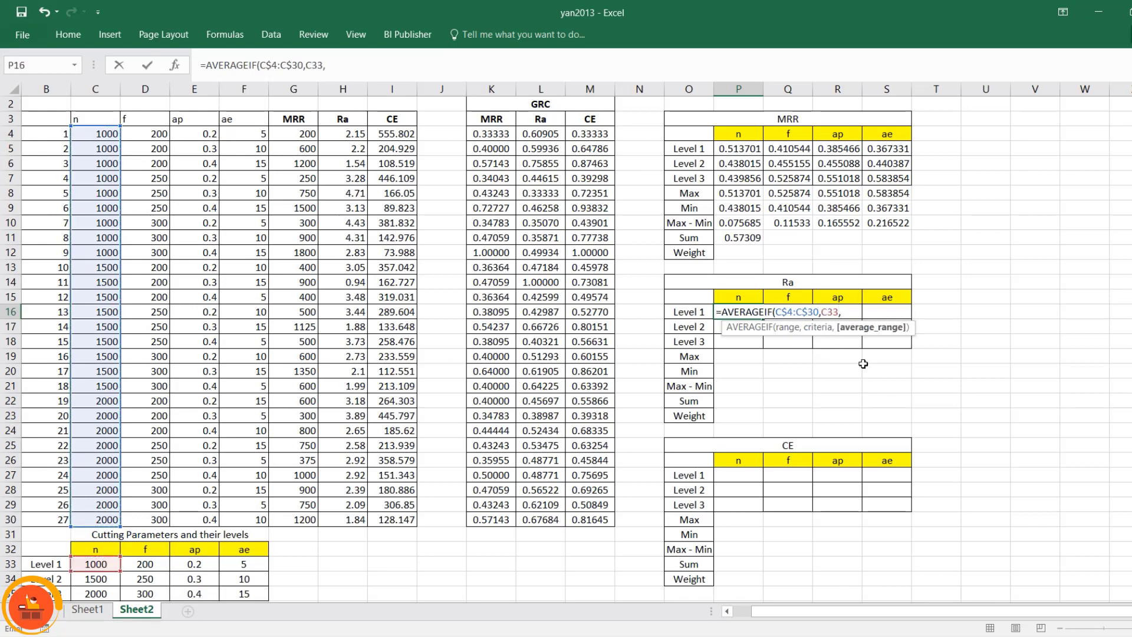
pyautogui.write(',')
pyautogui.moveTo(545, 132); pyautogui.dragTo(540, 519)
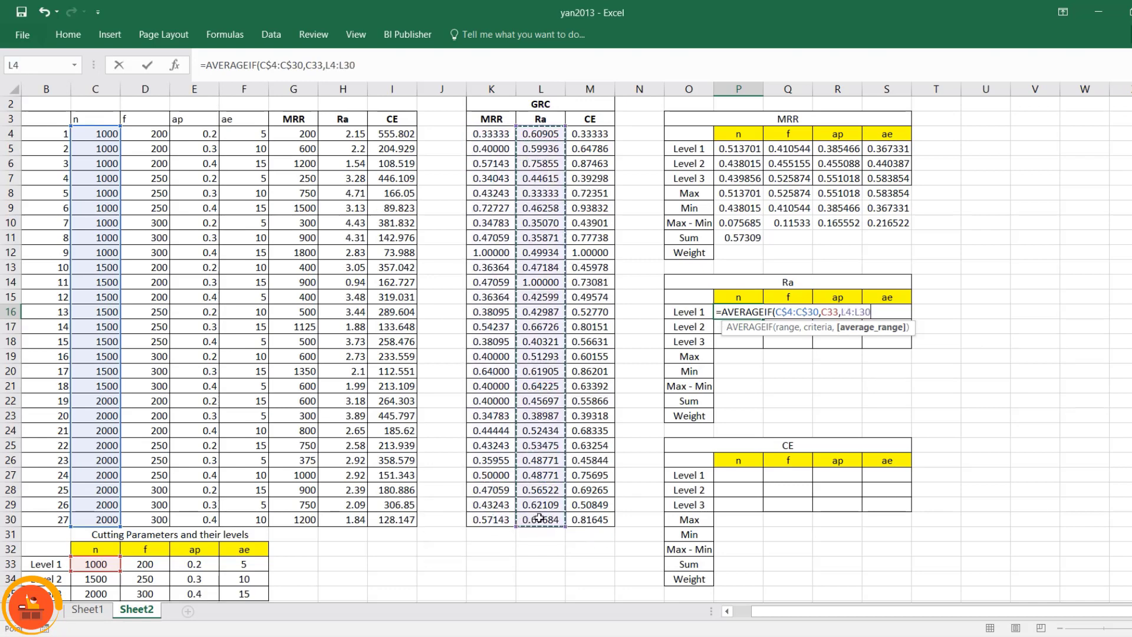
pyautogui.press('F4')
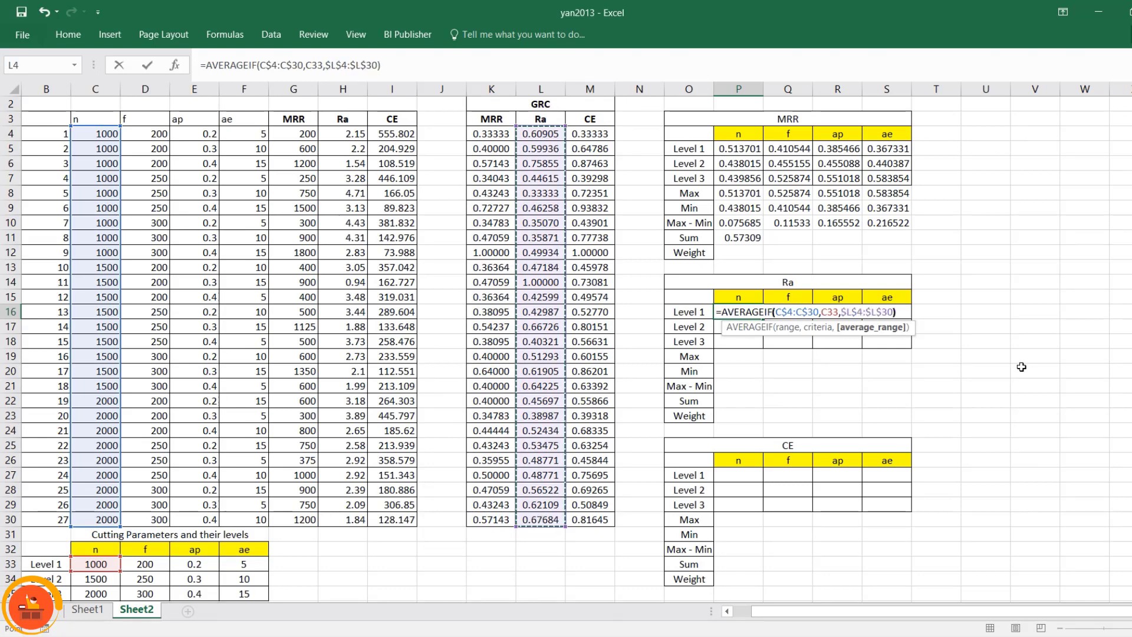
pyautogui.press('Return')
# Fill the P16 formula across n to ae and down to Level 3 in the Ra table, and check the formula in R18.
pyautogui.click(740, 311)
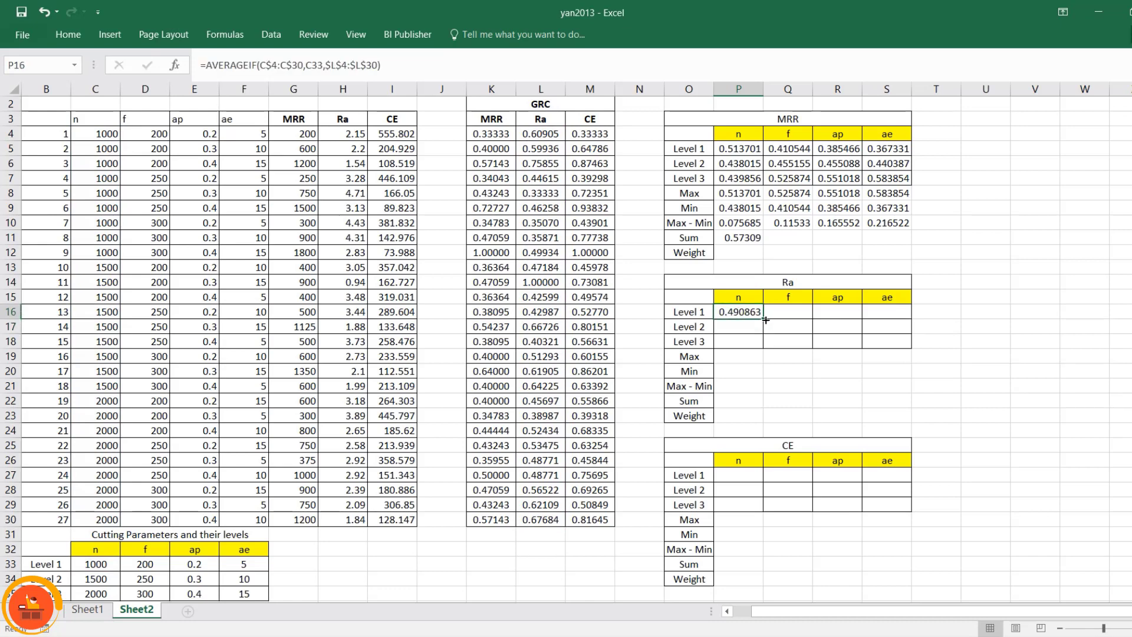
pyautogui.moveTo(765, 319); pyautogui.dragTo(910, 347)
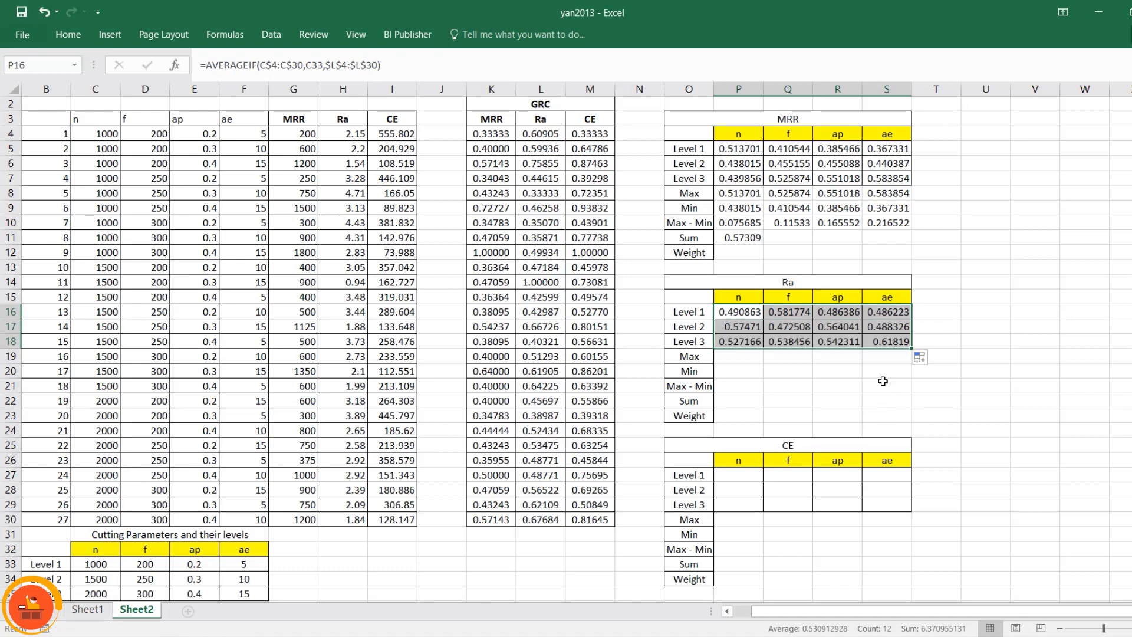
pyautogui.click(846, 340)
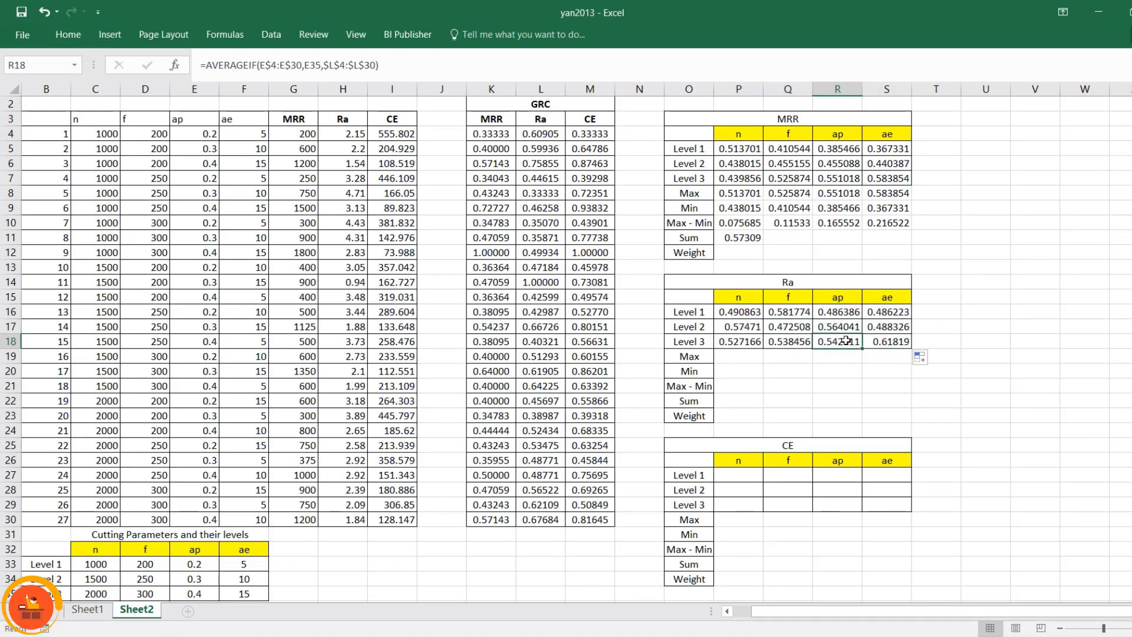
pyautogui.doubleClick(846, 341)
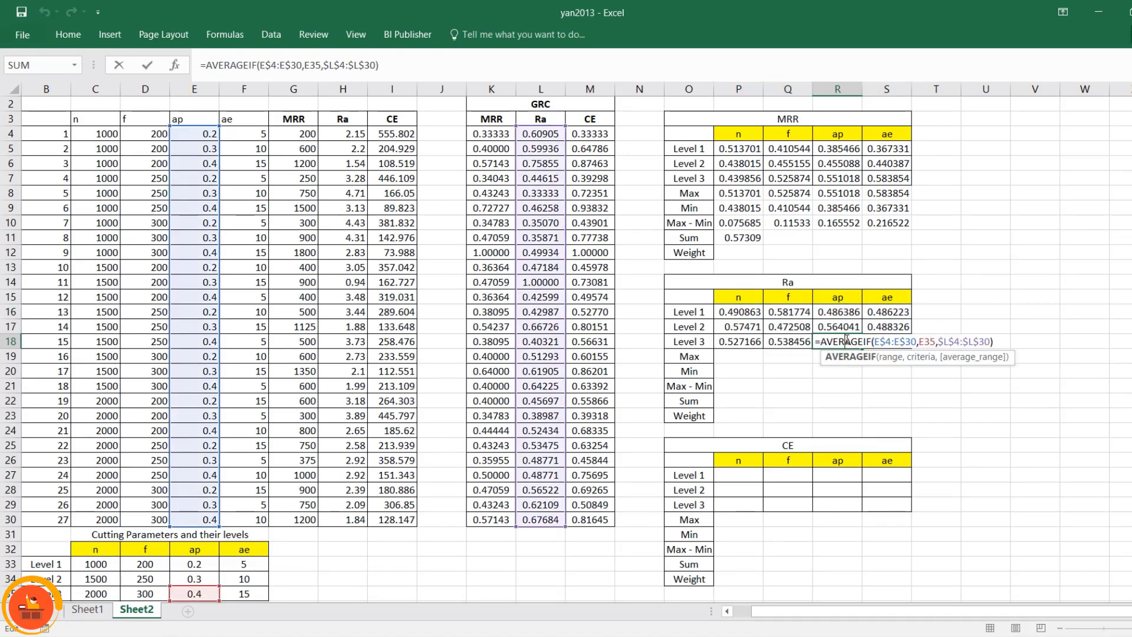
pyautogui.press('Return')
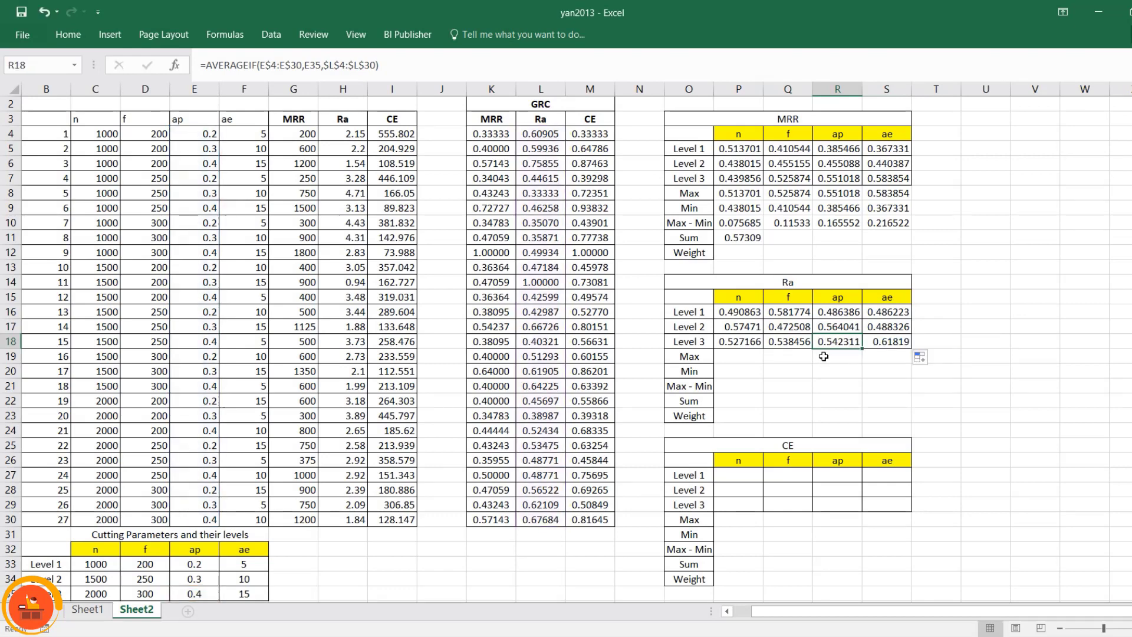
# Calculate the Ra table's Max row with MAX over Levels 1 to 3, filled across from n to ae.
pyautogui.click(744, 354)
pyautogui.write('=MAX(')
pyautogui.moveTo(741, 311); pyautogui.dragTo(898, 364)
pyautogui.press('Return')
pyautogui.click(743, 356)
# Calculate the Ra table's Min row with MIN over Levels 1 to 3, filled across from n to ae.
pyautogui.click(743, 371)
pyautogui.write('=MIN(')
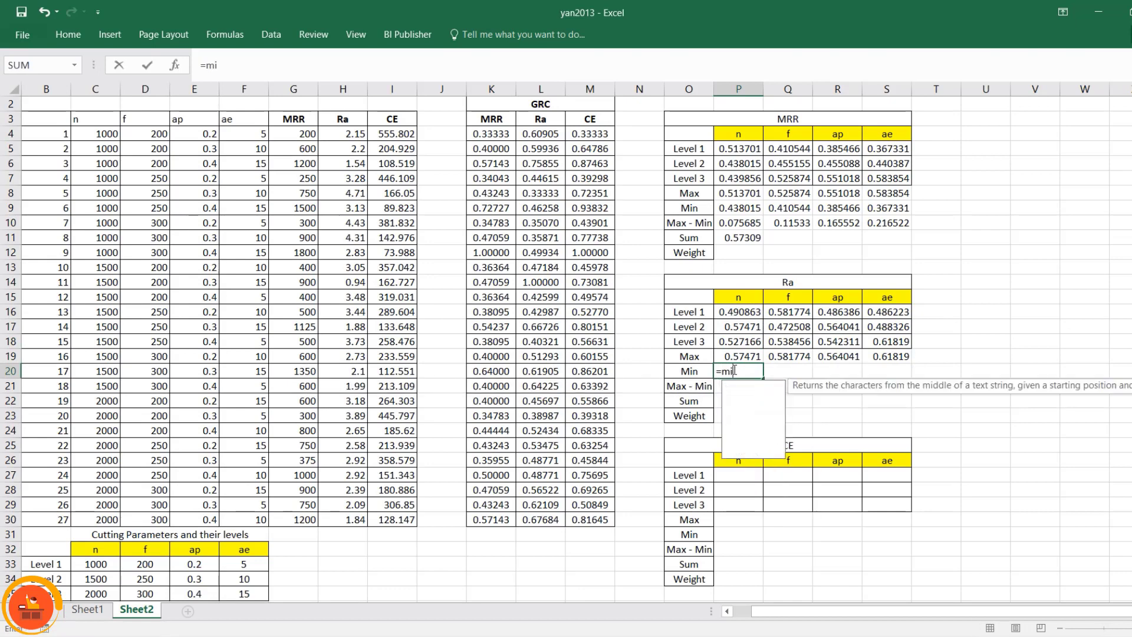
pyautogui.moveTo(742, 311); pyautogui.dragTo(898, 378)
pyautogui.press('Return')
pyautogui.click(743, 371)
# Calculate the Ra table's Max - Min row with =P19-P20 in P21, filled across from n to ae.
pyautogui.click(752, 386)
pyautogui.write('=')
pyautogui.click(742, 356)
pyautogui.write('-')
pyautogui.click(742, 370)
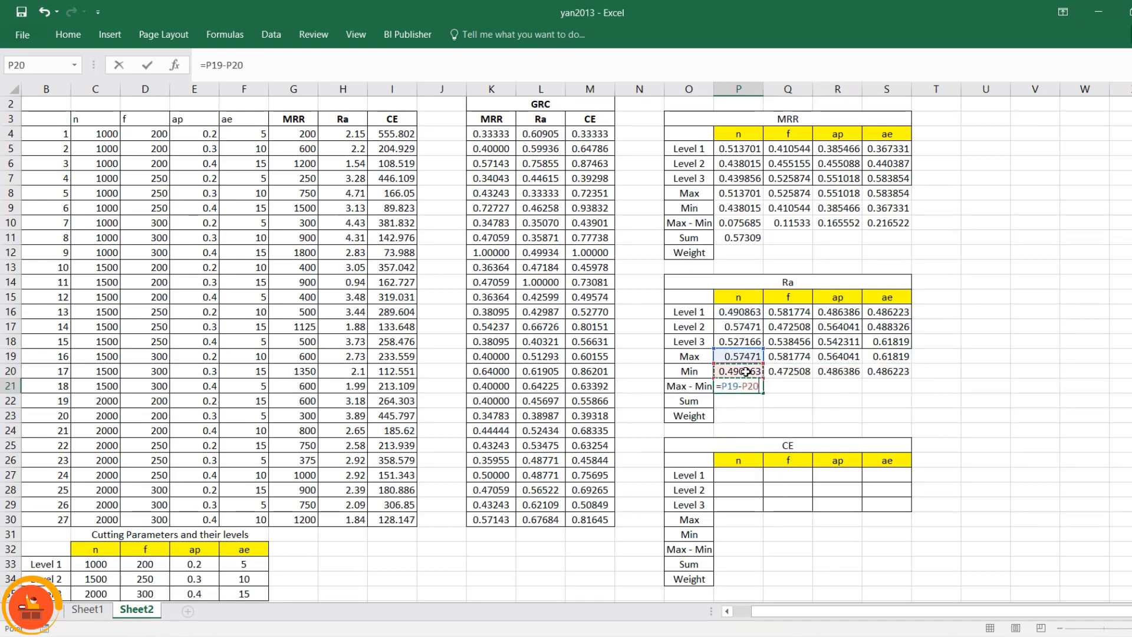
pyautogui.press('Return')
pyautogui.click(743, 385)
pyautogui.moveTo(763, 393); pyautogui.dragTo(898, 394)
# Add up the Ra table's Max - Min values from P21 to S21 with a SUM formula in P22.
pyautogui.click(740, 401)
pyautogui.write('=sum(')
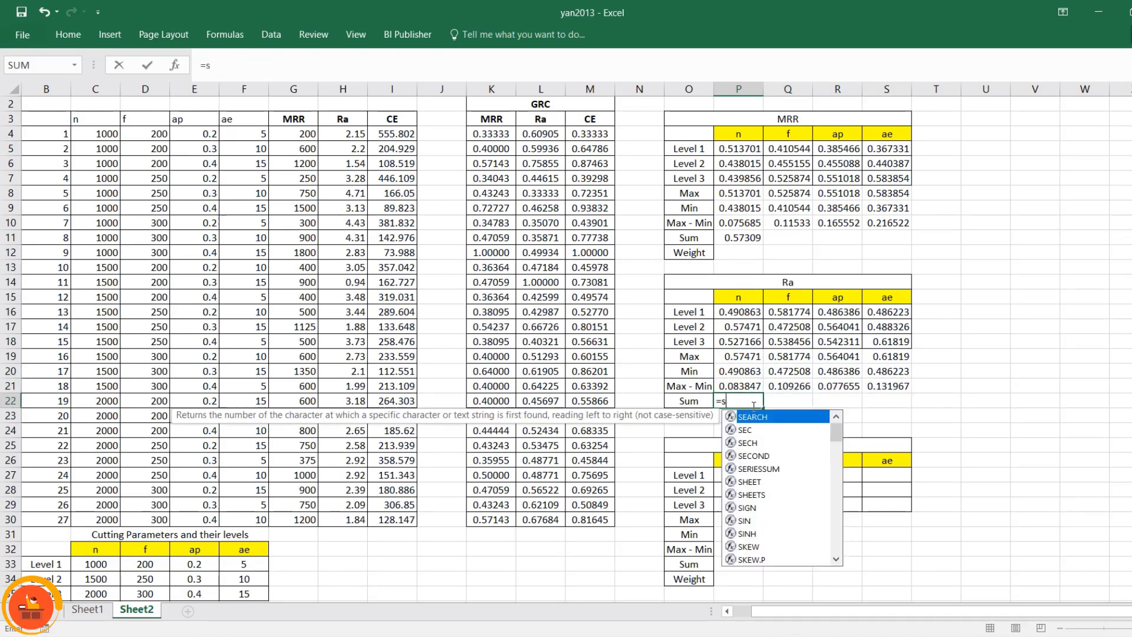
pyautogui.moveTo(740, 386); pyautogui.dragTo(897, 388)
pyautogui.press('Return')
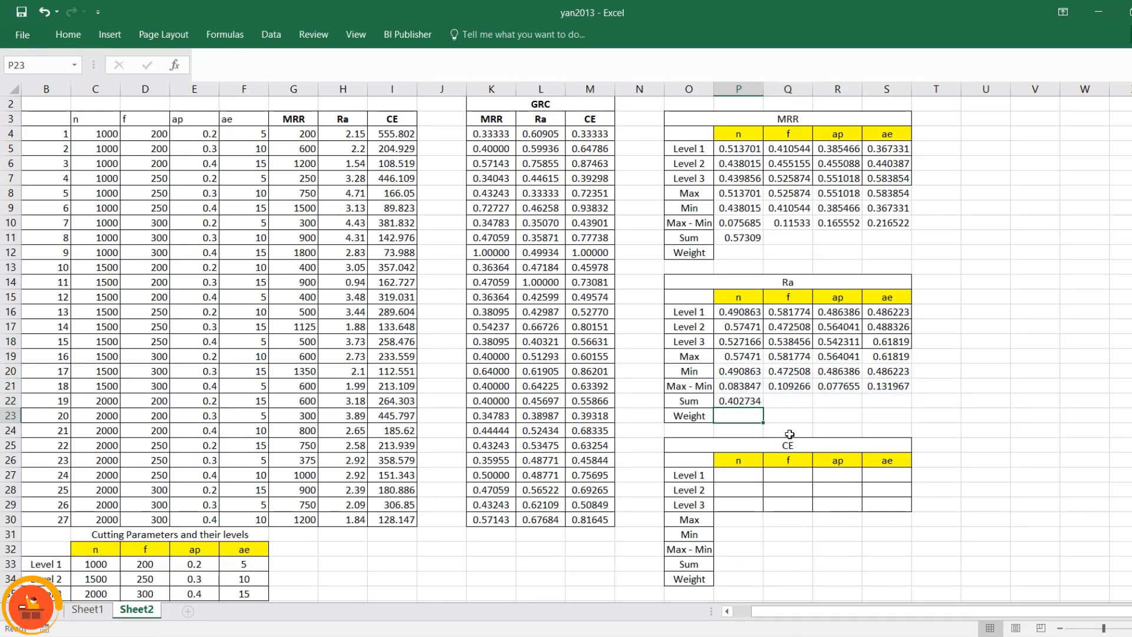
# Begin an AVERAGEIF formula for Level 1 under n of the CE table in P27, using C$4:C$30 with locked rows as the range.
pyautogui.click(738, 474)
pyautogui.write('=averageif(')
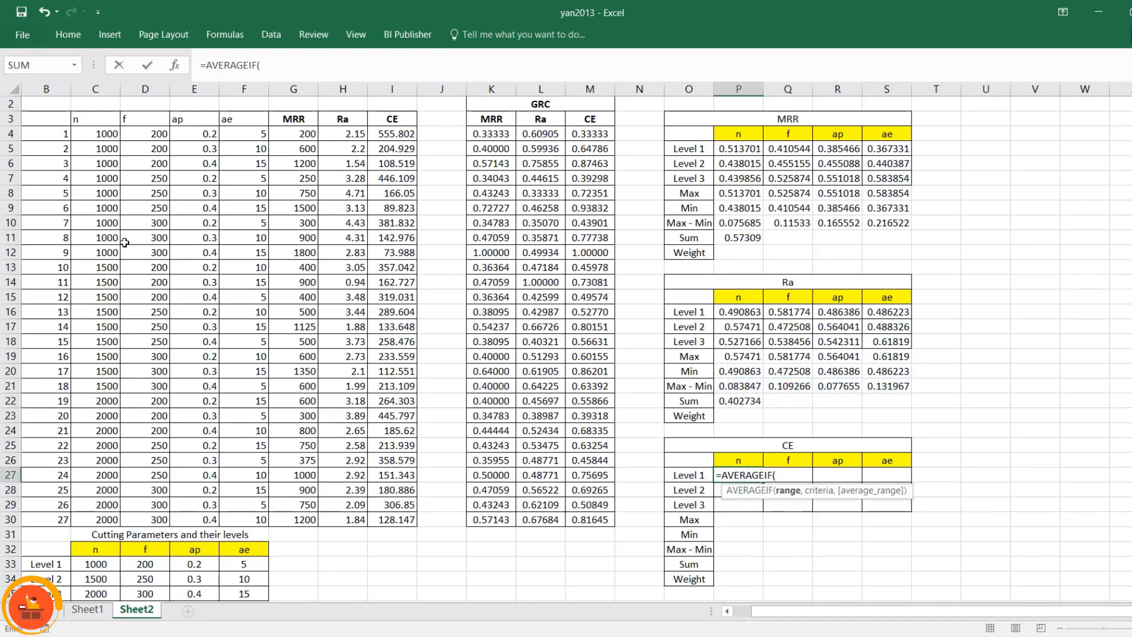
pyautogui.moveTo(105, 132); pyautogui.dragTo(106, 519)
pyautogui.press('F4')
pyautogui.press('F4')
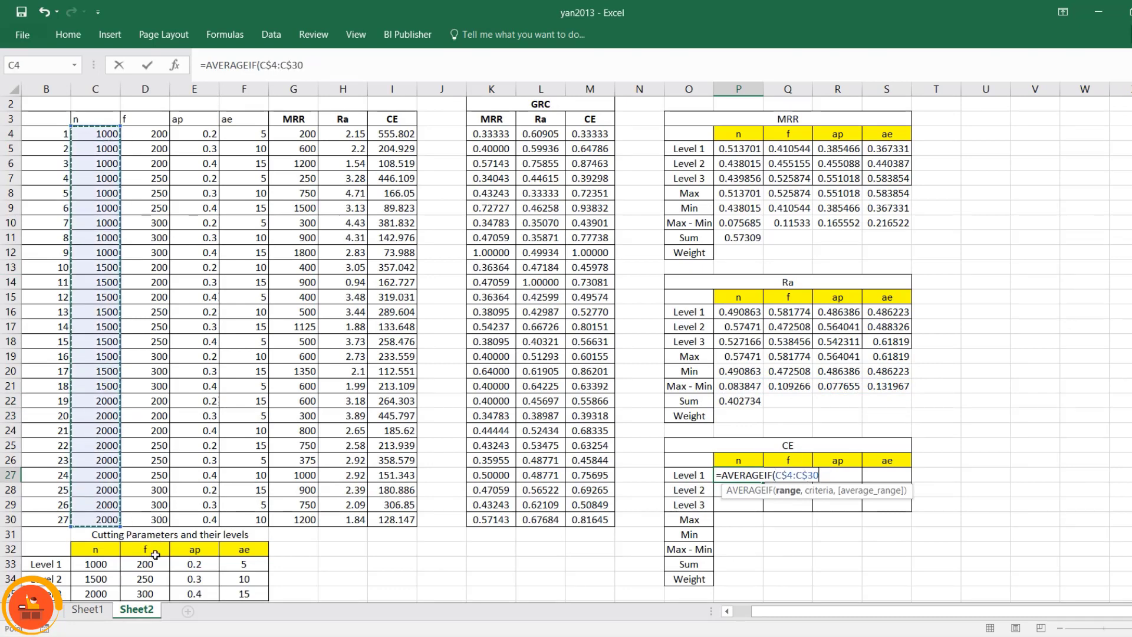
# Complete the P27 formula with criterion C33 and absolute average range $M$4:$M$30, and fill it across n to ae and down to Level 3.
pyautogui.write(',')
pyautogui.click(96, 564)
pyautogui.write(',')
pyautogui.moveTo(589, 133); pyautogui.dragTo(608, 516)
pyautogui.press('F4')
pyautogui.press('Return')
pyautogui.click(748, 476)
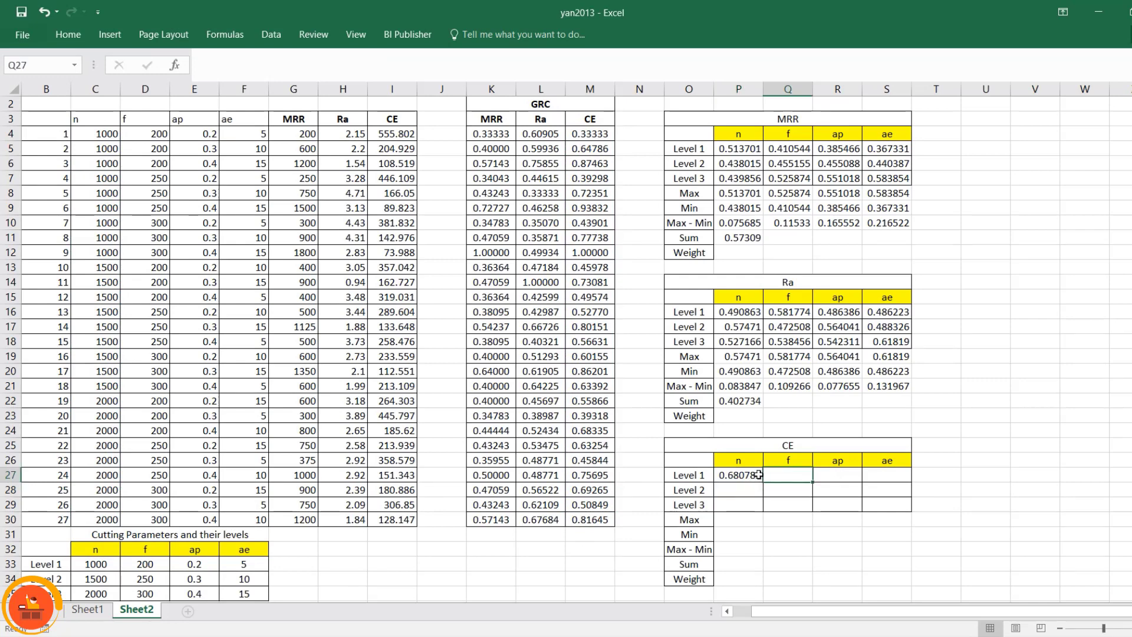
pyautogui.moveTo(764, 482); pyautogui.dragTo(912, 512)
# Calculate the CE table's Max row with MAX over Levels 1 to 3, filled across from n to ae.
pyautogui.click(738, 519)
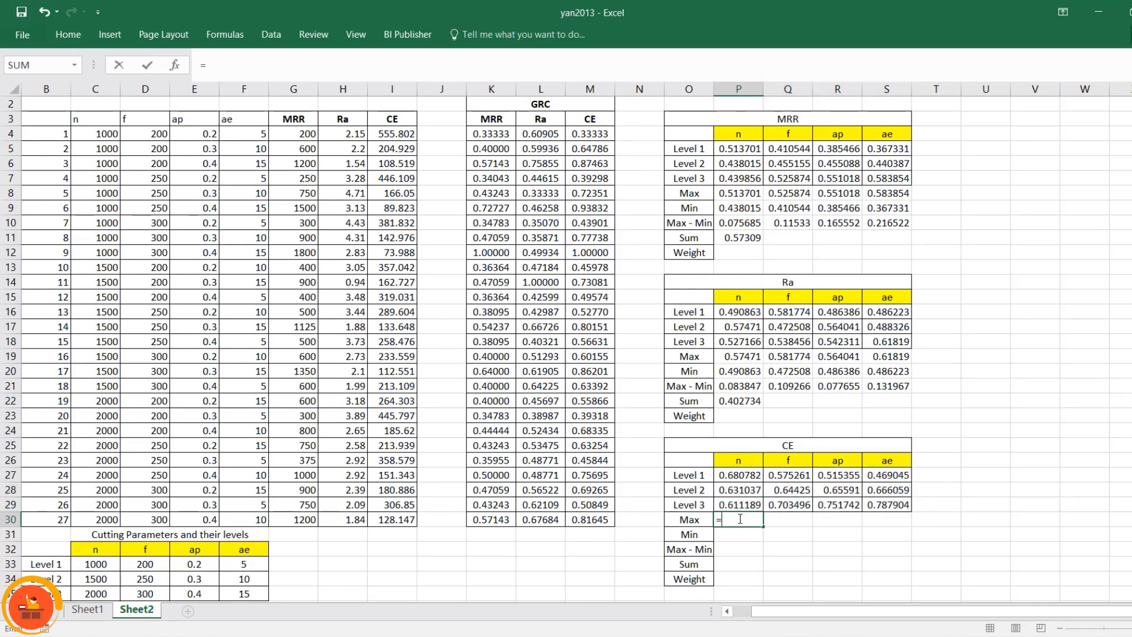
pyautogui.write('=MAX(')
pyautogui.moveTo(738, 475); pyautogui.dragTo(908, 524)
pyautogui.press('Return')
pyautogui.click(738, 519)
# Calculate the CE table's Min row with =MIN(P27:P29) in P31, filled across from n to ae.
pyautogui.click(738, 534)
pyautogui.write('=MIN(')
pyautogui.moveTo(739, 475); pyautogui.dragTo(746, 506)
pyautogui.press('Return')
pyautogui.moveTo(761, 544); pyautogui.dragTo(902, 537)
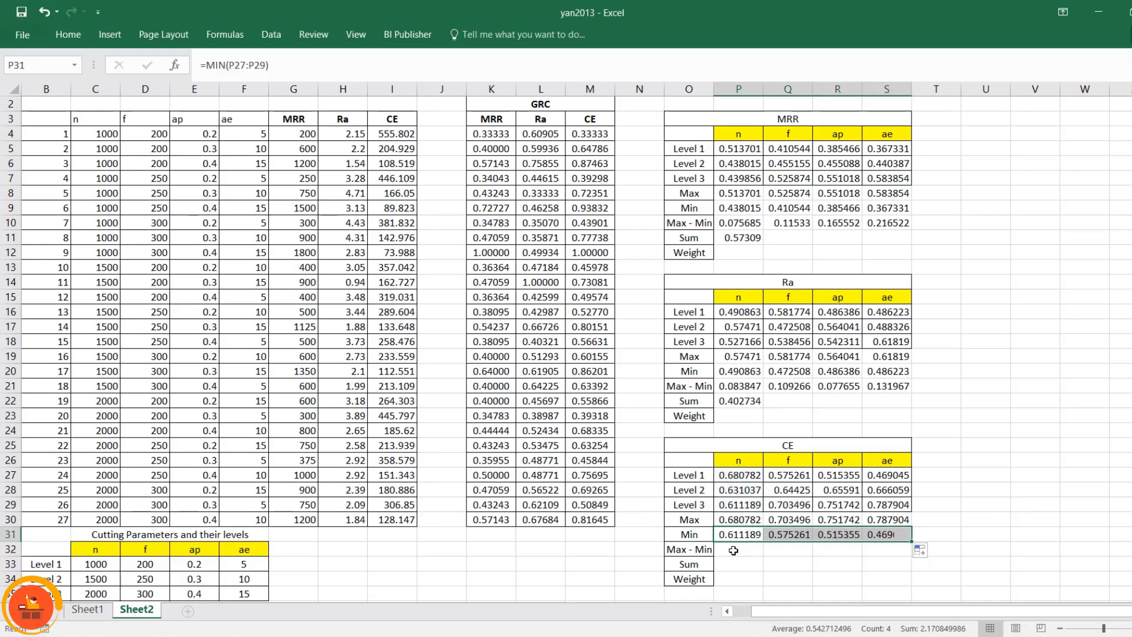
# Calculate the CE table's Max - Min row with =P30-P31 in P32, filled across from n to ae.
pyautogui.click(733, 549)
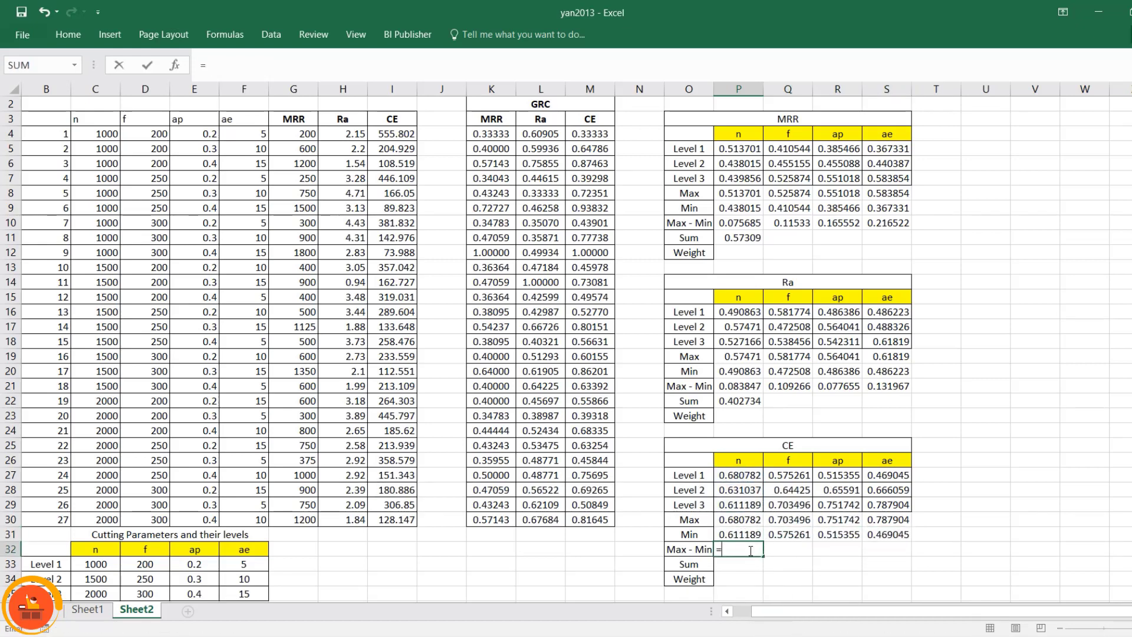
pyautogui.write('=')
pyautogui.click(744, 519)
pyautogui.write('-')
pyautogui.click(755, 535)
pyautogui.press('Return')
pyautogui.click(748, 549)
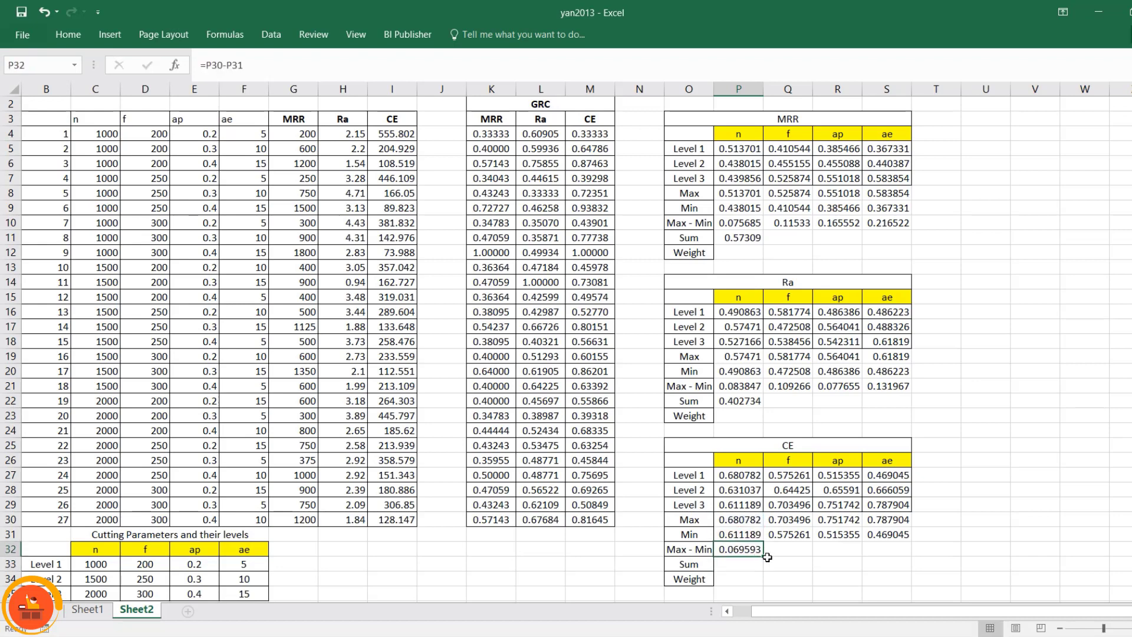
pyautogui.moveTo(763, 556); pyautogui.dragTo(902, 554)
# Add up the CE table's Max - Min values with =SUM(P32:S32) in P33.
pyautogui.click(740, 566)
pyautogui.write('=SUM(')
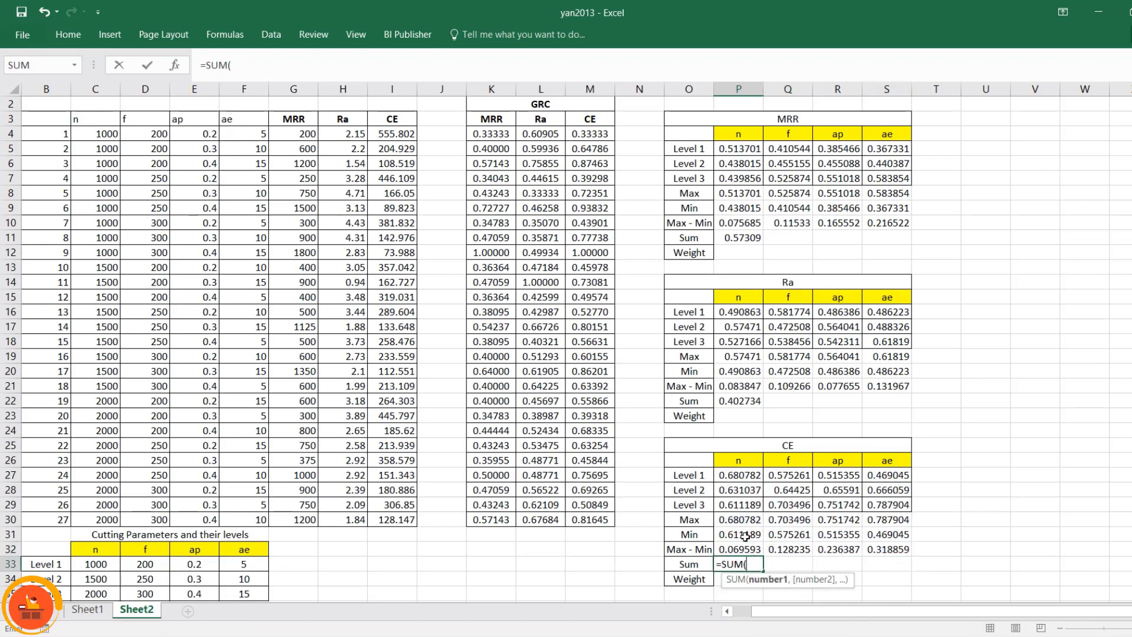
pyautogui.moveTo(740, 549); pyautogui.dragTo(888, 547)
pyautogui.press('Return')
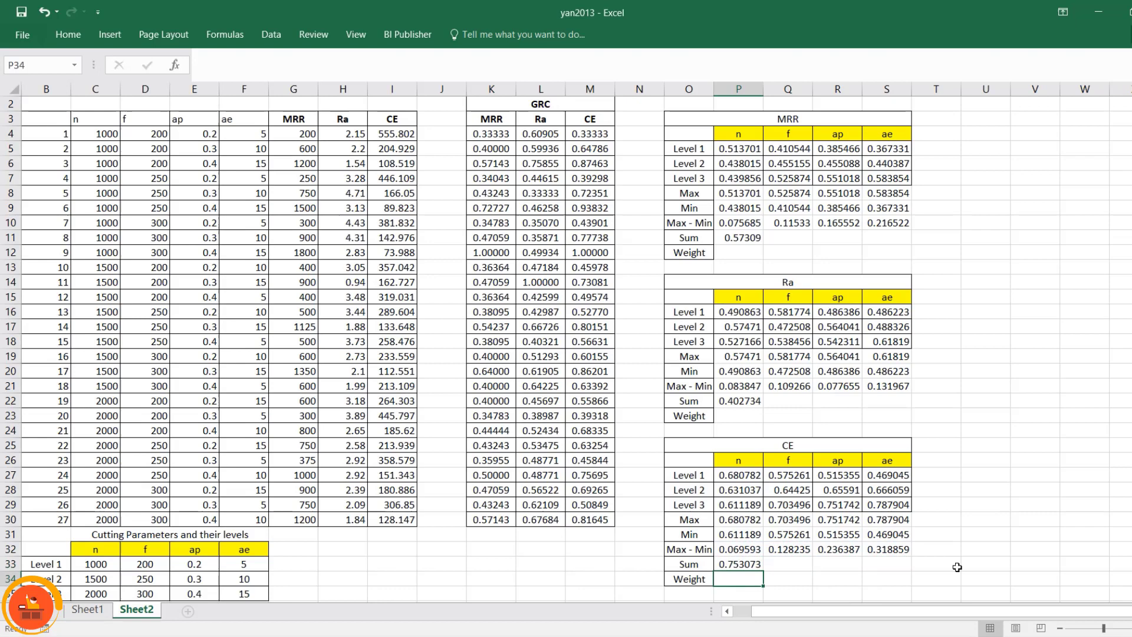
# Check the Sum cells of the CE, Ra and MRR tables.
pyautogui.click(976, 523)
pyautogui.click(736, 564)
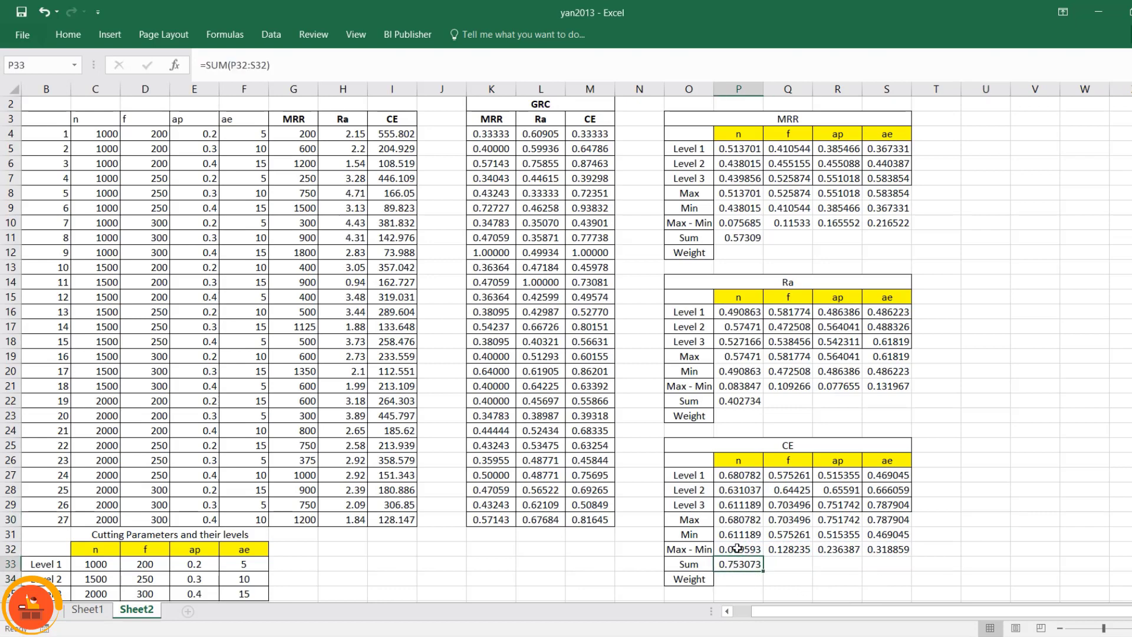
pyautogui.click(736, 402)
pyautogui.click(738, 238)
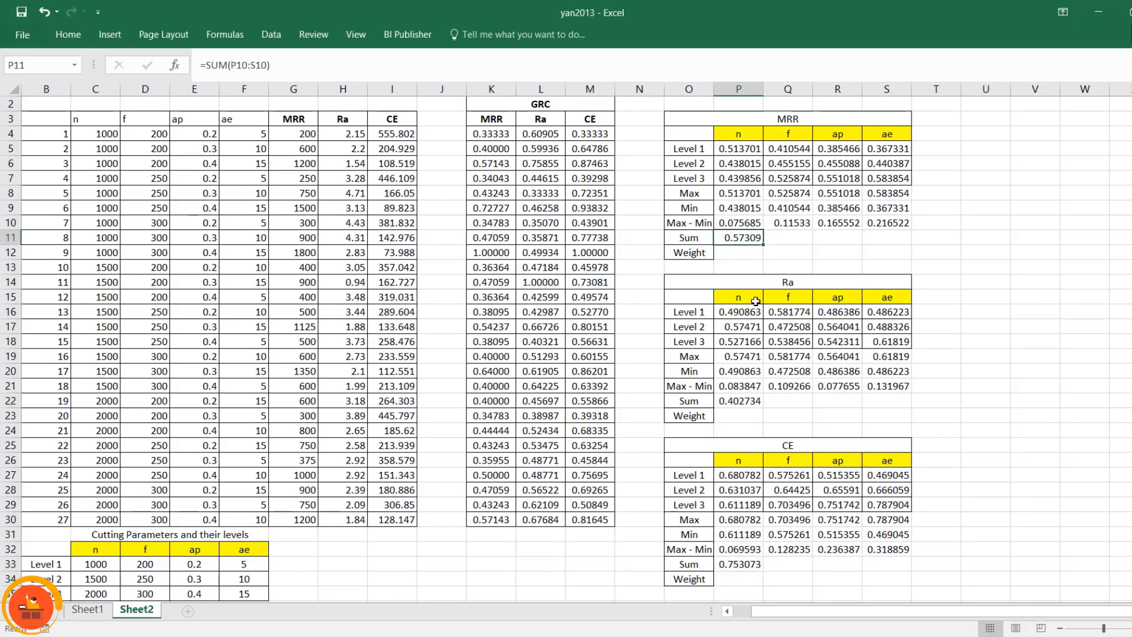
pyautogui.click(743, 565)
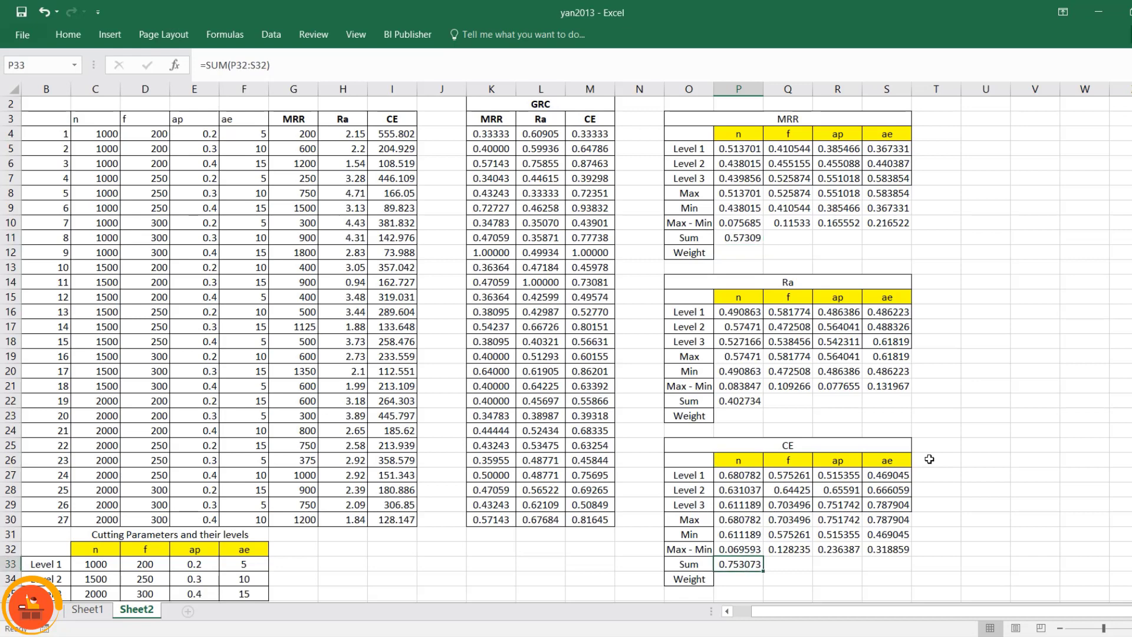
# Enter the label T_SUM in U10 beside the MRR table.
pyautogui.click(979, 227)
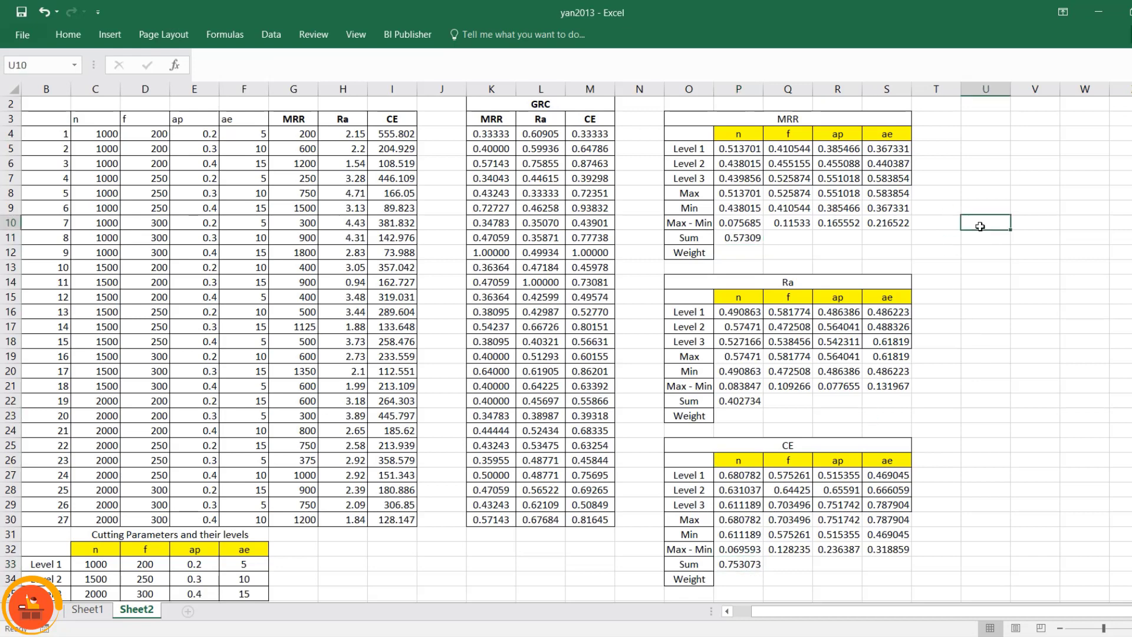
pyautogui.write('T')
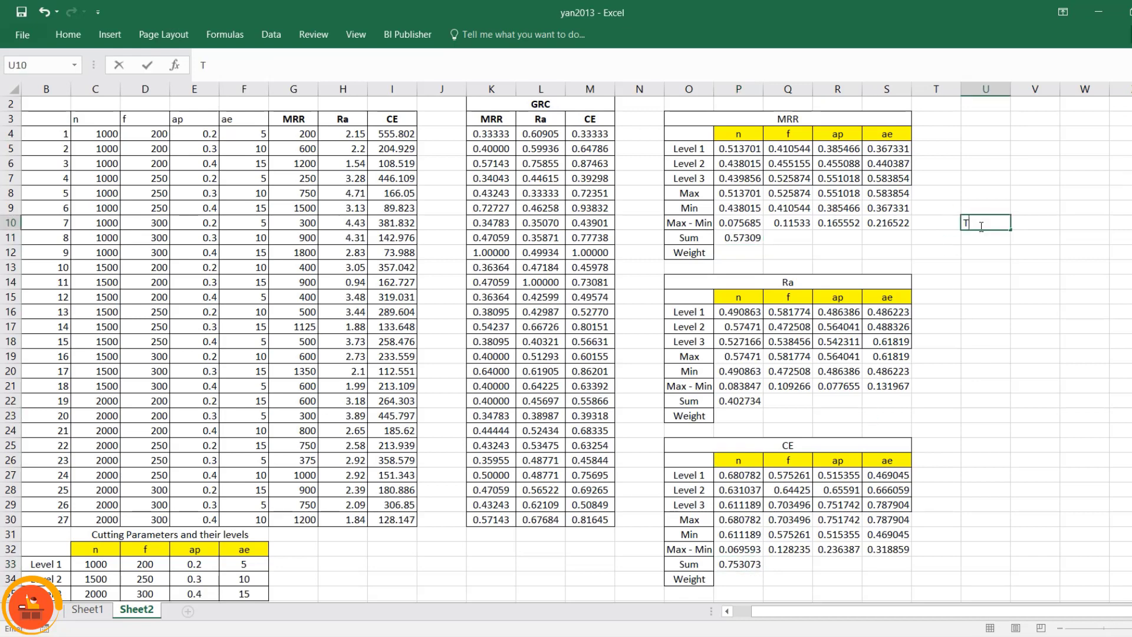
pyautogui.write('_SUmM')
pyautogui.press('BackSpace')
pyautogui.press('capslock')
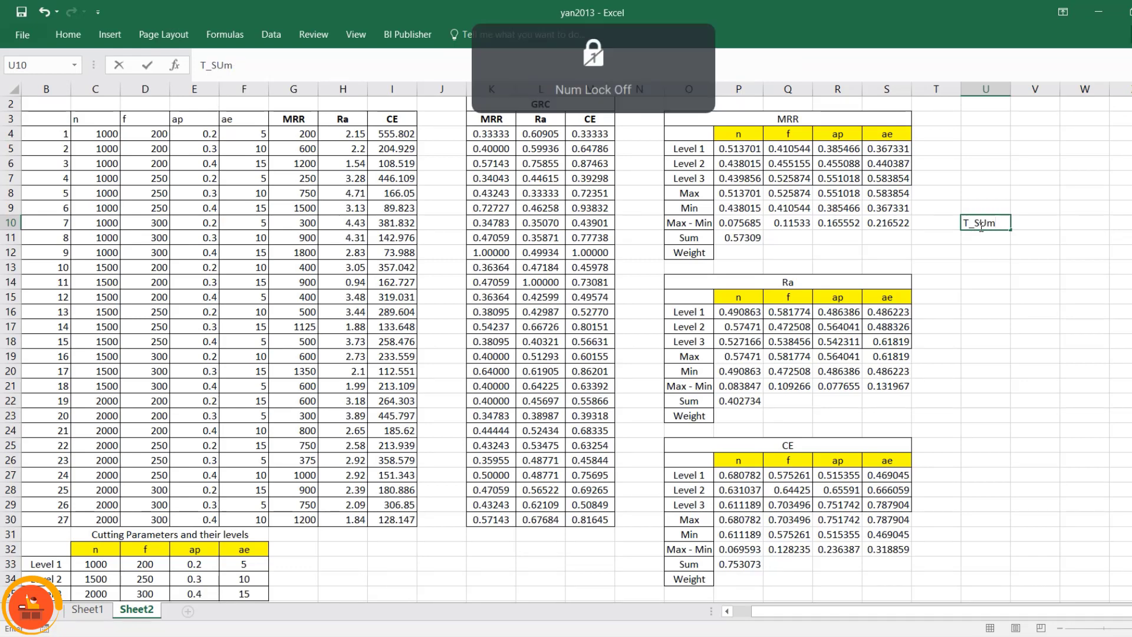
pyautogui.press('BackSpace')
pyautogui.write('M')
pyautogui.press('Tab')
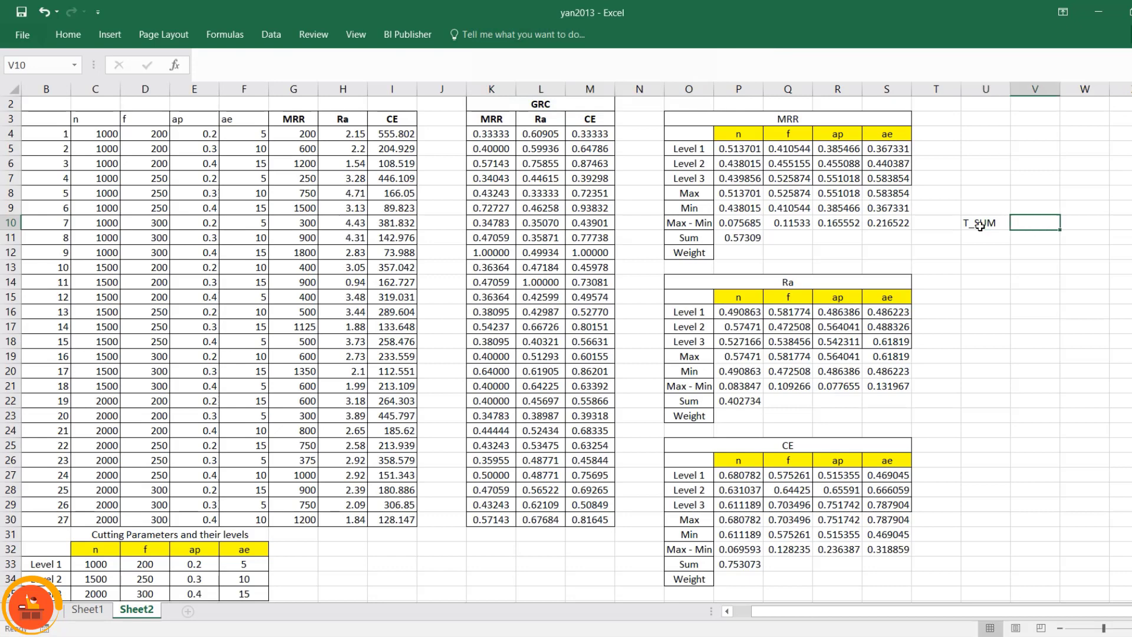
# Total the three tables' Sum cells with =SUM(P11,P22,P33) in V10 next to the T_SUM label.
pyautogui.write('=')
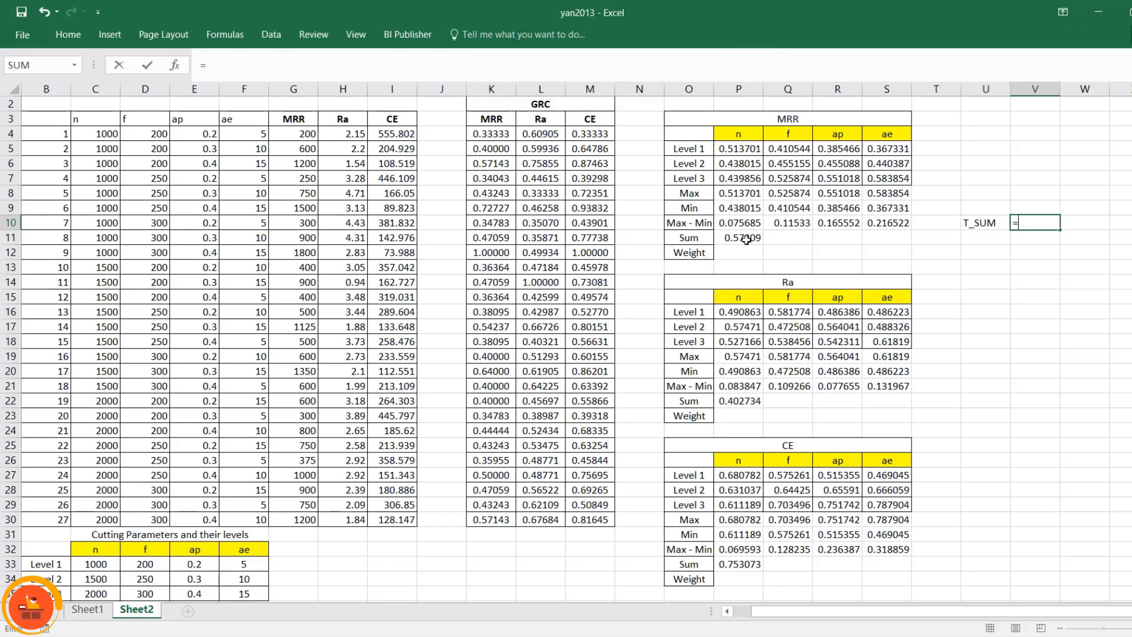
pyautogui.write('sum')
pyautogui.press('Tab')
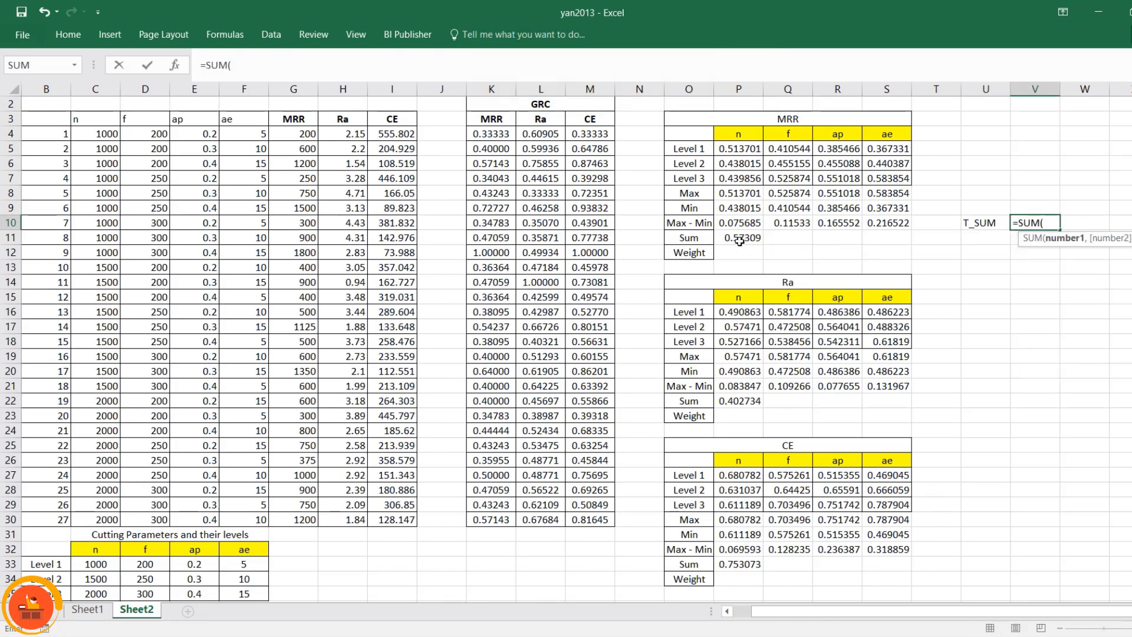
pyautogui.click(740, 239)
pyautogui.keyDown('ctrl'); pyautogui.click(748, 401); pyautogui.keyUp('ctrl')
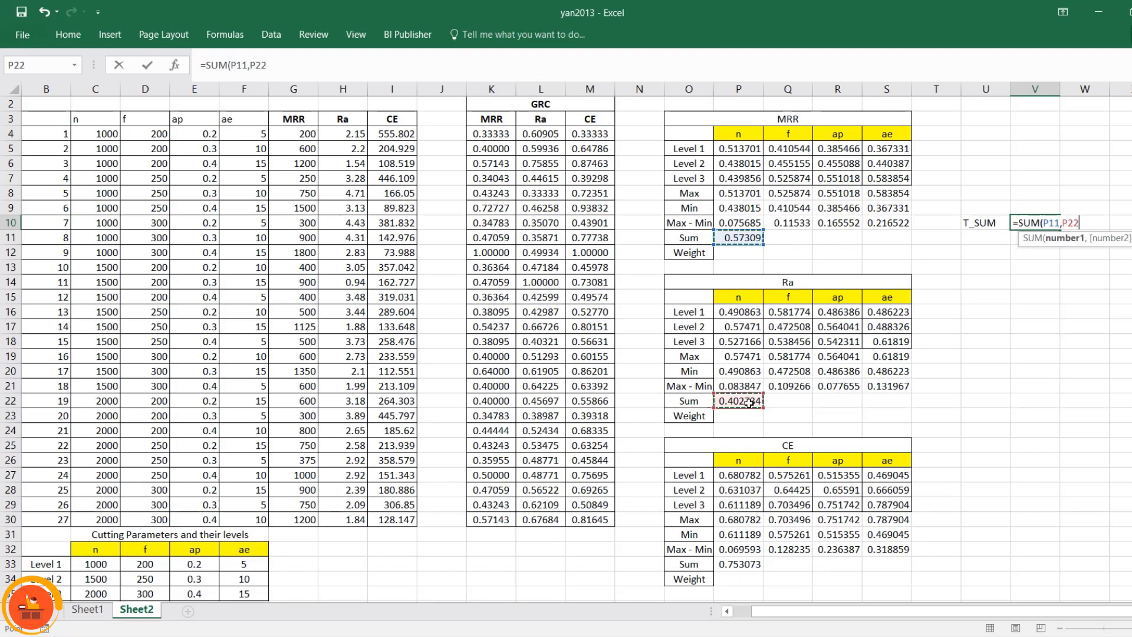
pyautogui.keyDown('ctrl'); pyautogui.click(743, 564); pyautogui.keyUp('ctrl')
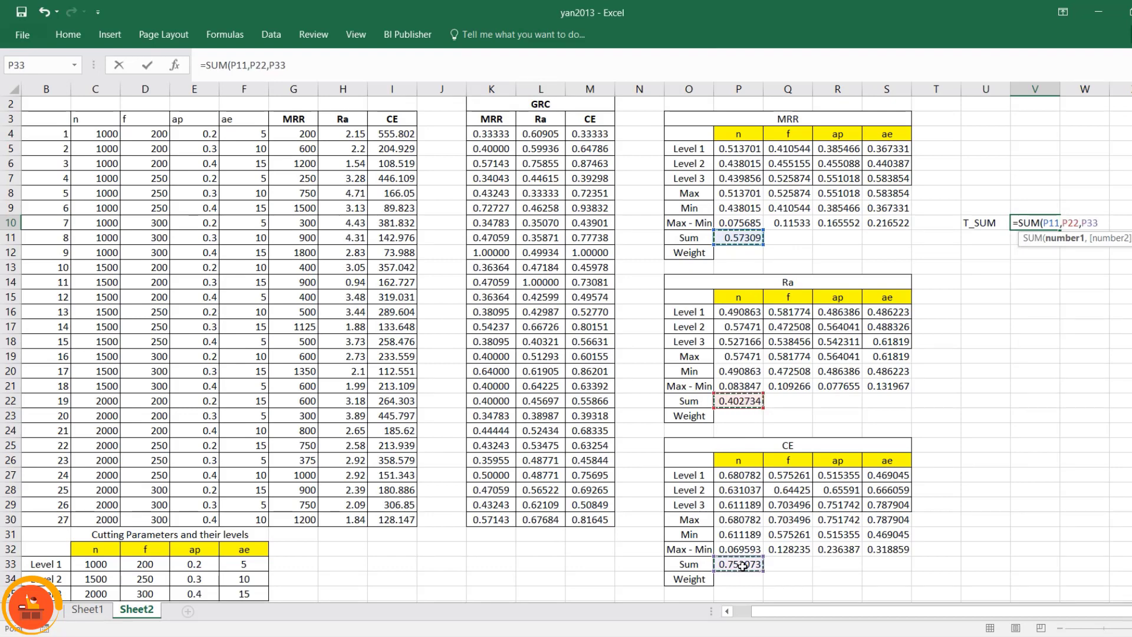
pyautogui.press('Return')
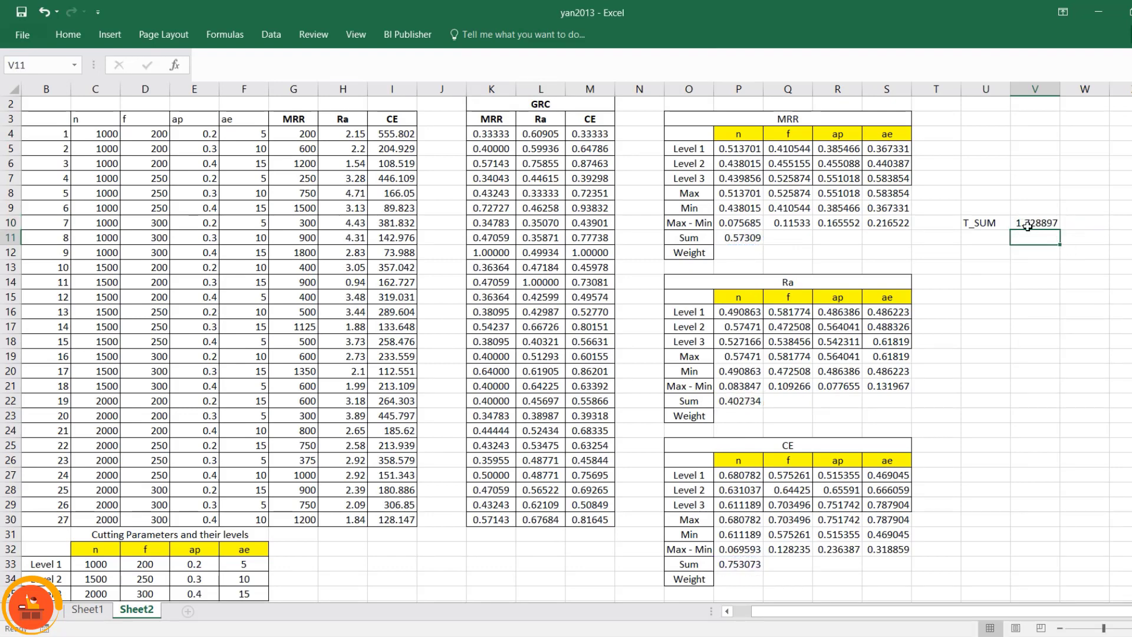
# Calculate the MRR weight in P12 by dividing its Sum by T_SUM with =P11/$V$10.
pyautogui.click(742, 254)
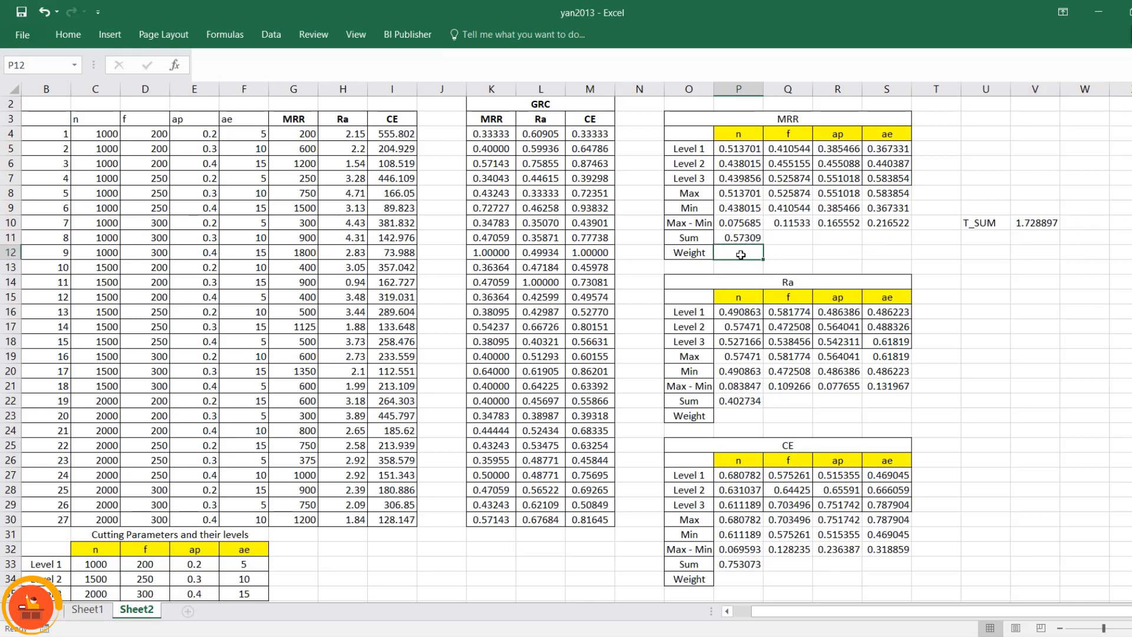
pyautogui.write('=')
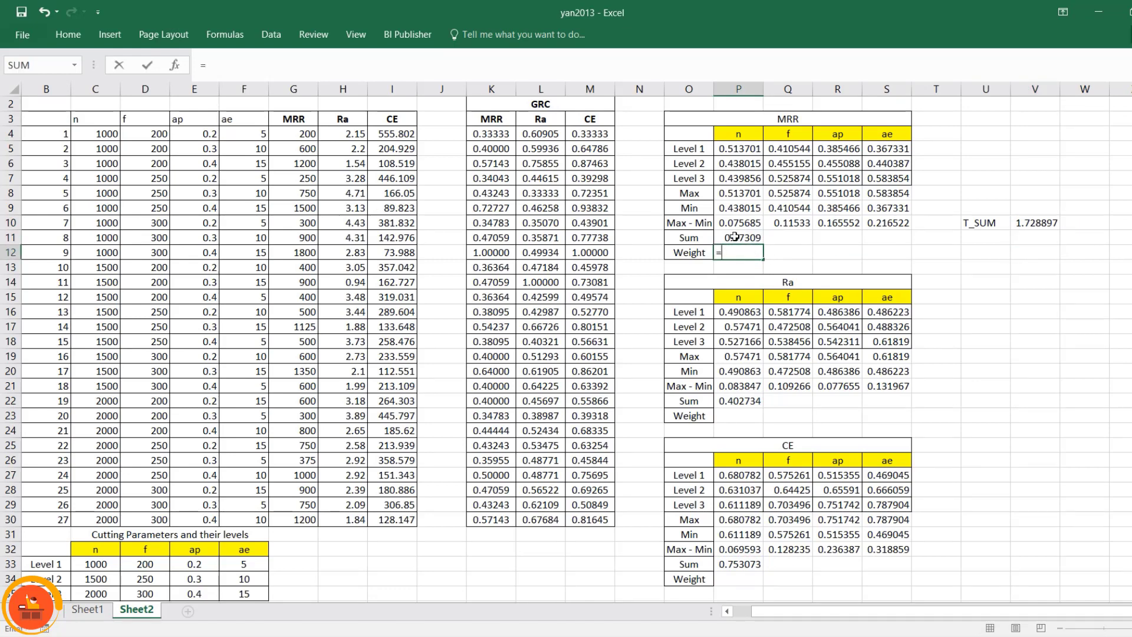
pyautogui.click(735, 236)
pyautogui.write('/')
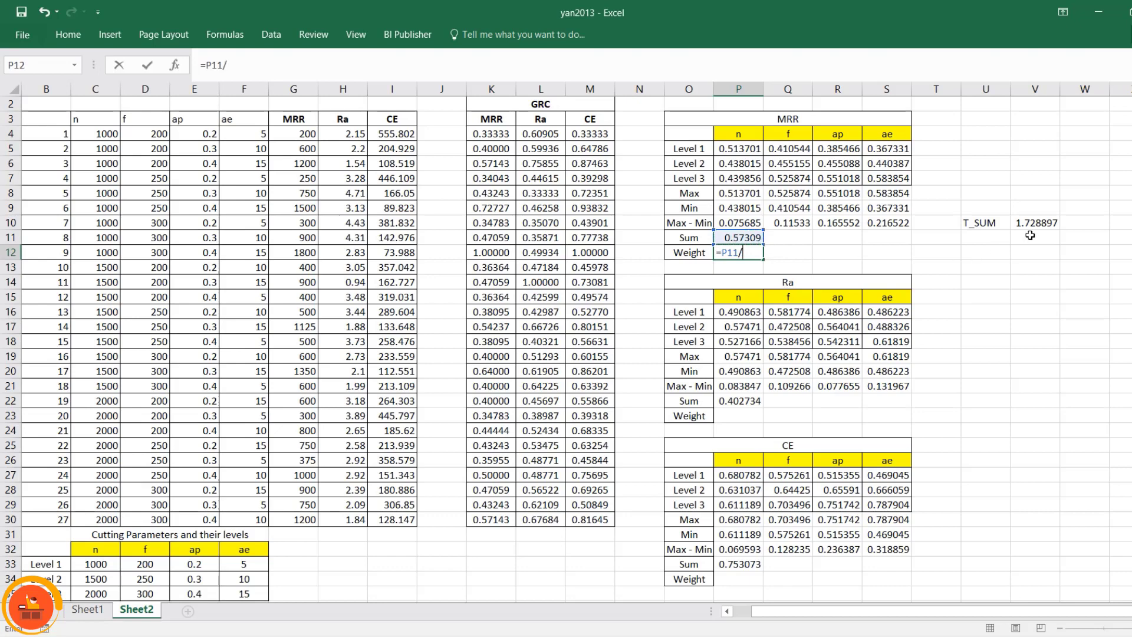
pyautogui.click(1035, 225)
pyautogui.press('F4')
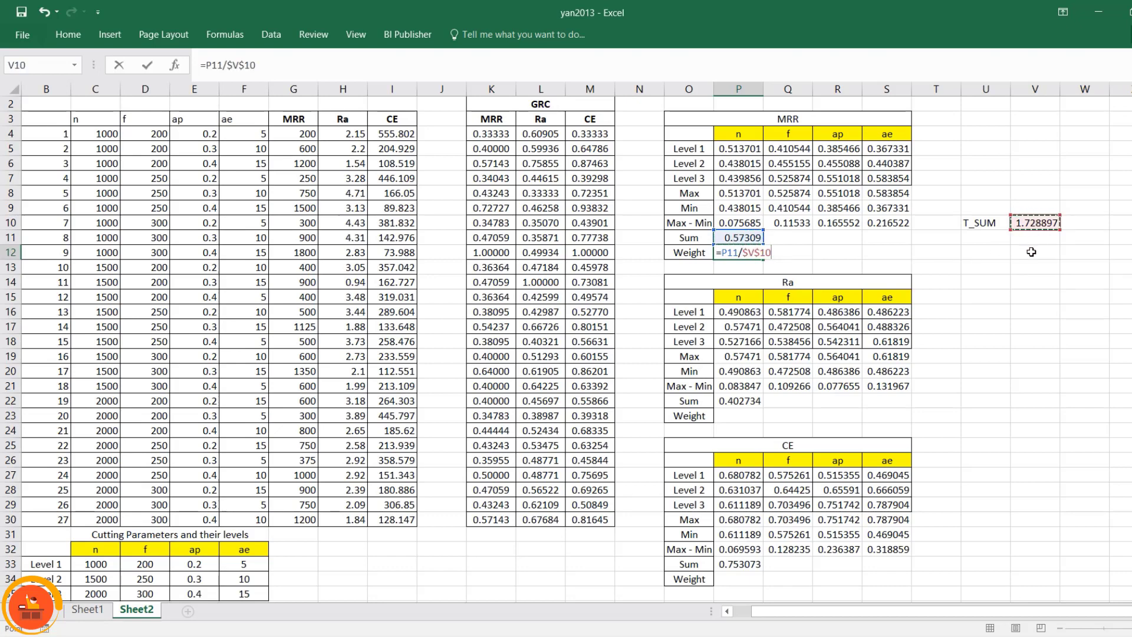
pyautogui.press('Return')
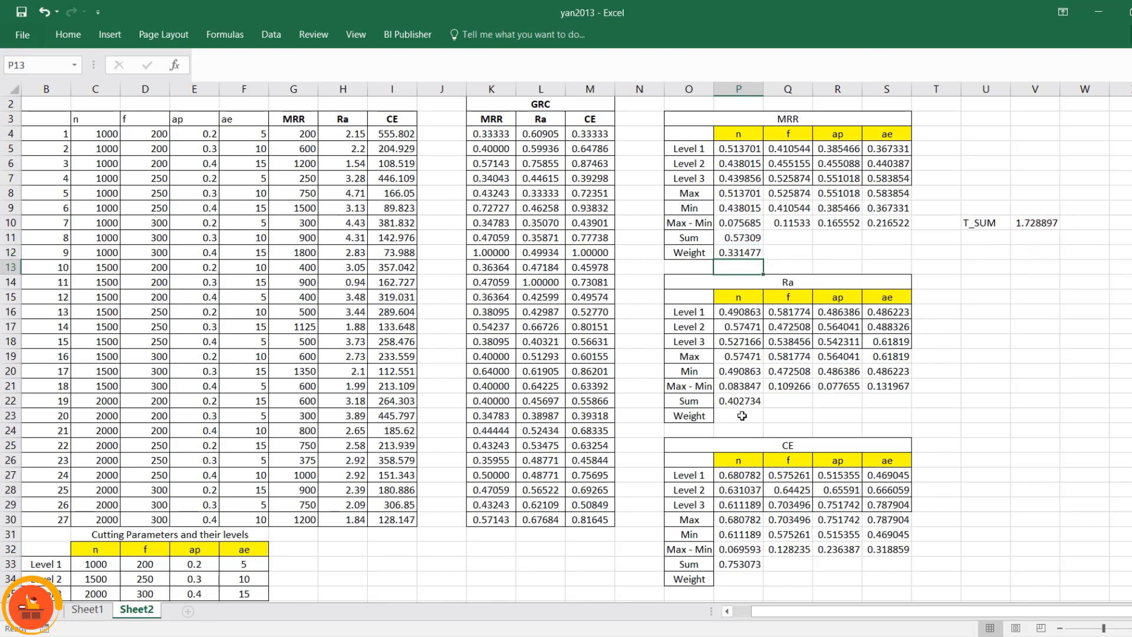
# Calculate the Ra weight in P23 by dividing its Sum by T_SUM with =P22/$V$10.
pyautogui.click(741, 416)
pyautogui.write('=')
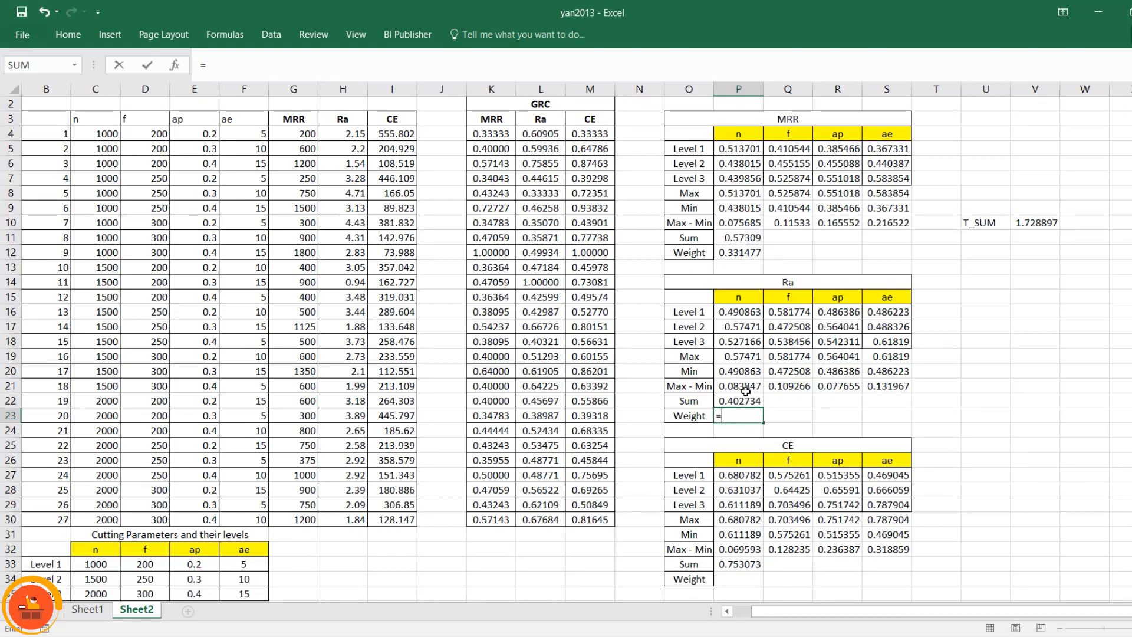
pyautogui.click(746, 403)
pyautogui.write('/')
pyautogui.click(1033, 224)
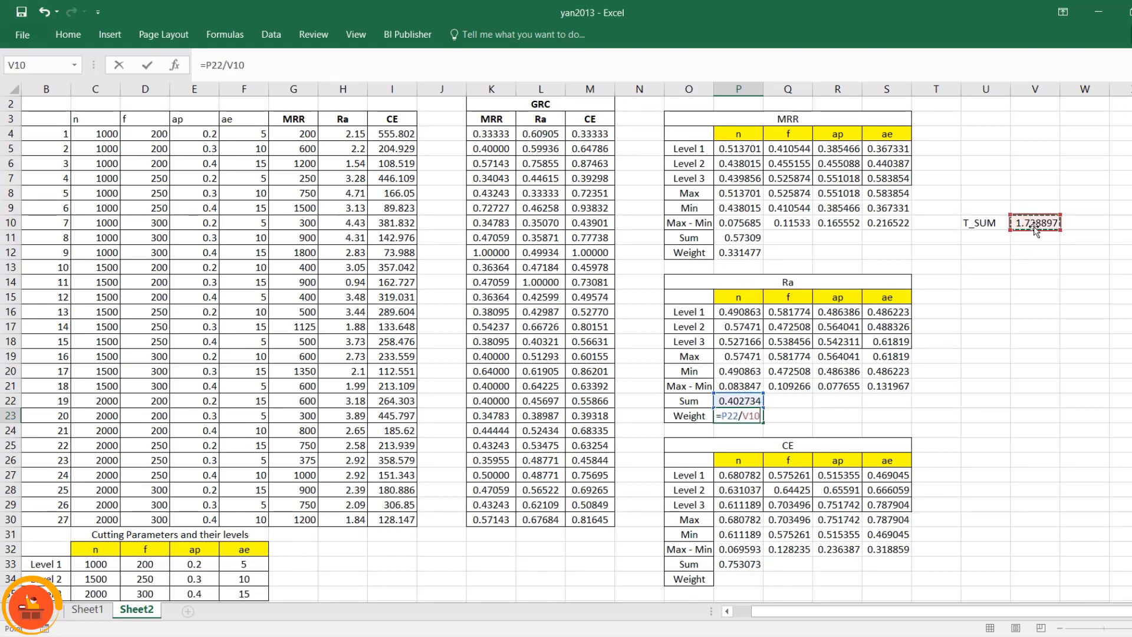
pyautogui.press('F4')
pyautogui.write('5')
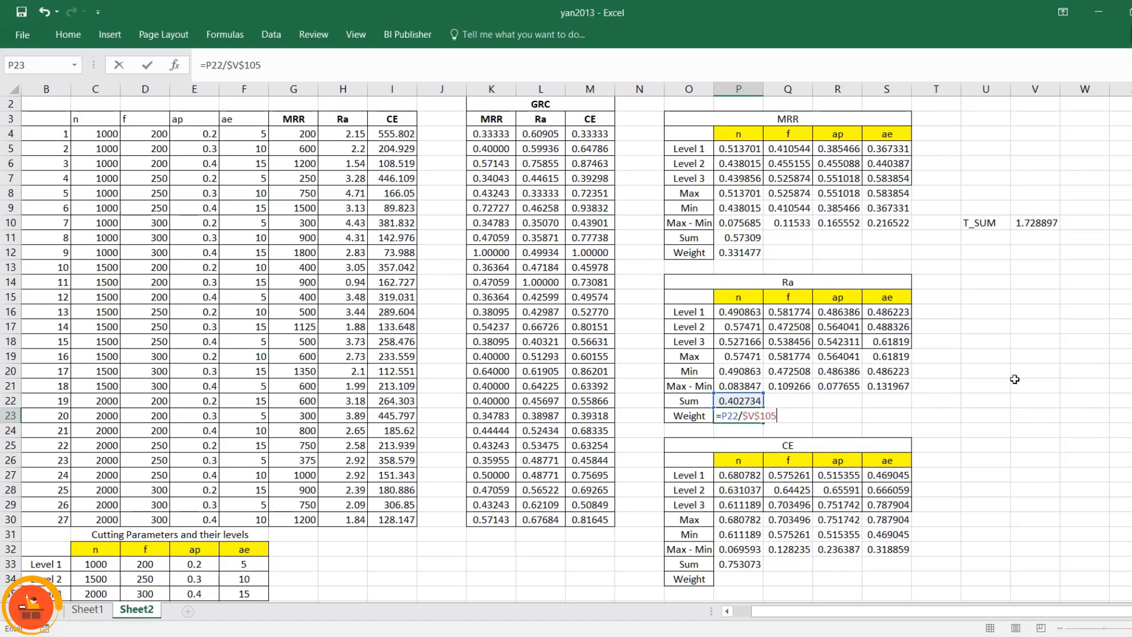
pyautogui.press('BackSpace')
pyautogui.press('BackSpace')
pyautogui.press('BackSpace')
pyautogui.press('BackSpace')
pyautogui.press('BackSpace')
pyautogui.press('BackSpace')
pyautogui.click(1036, 224)
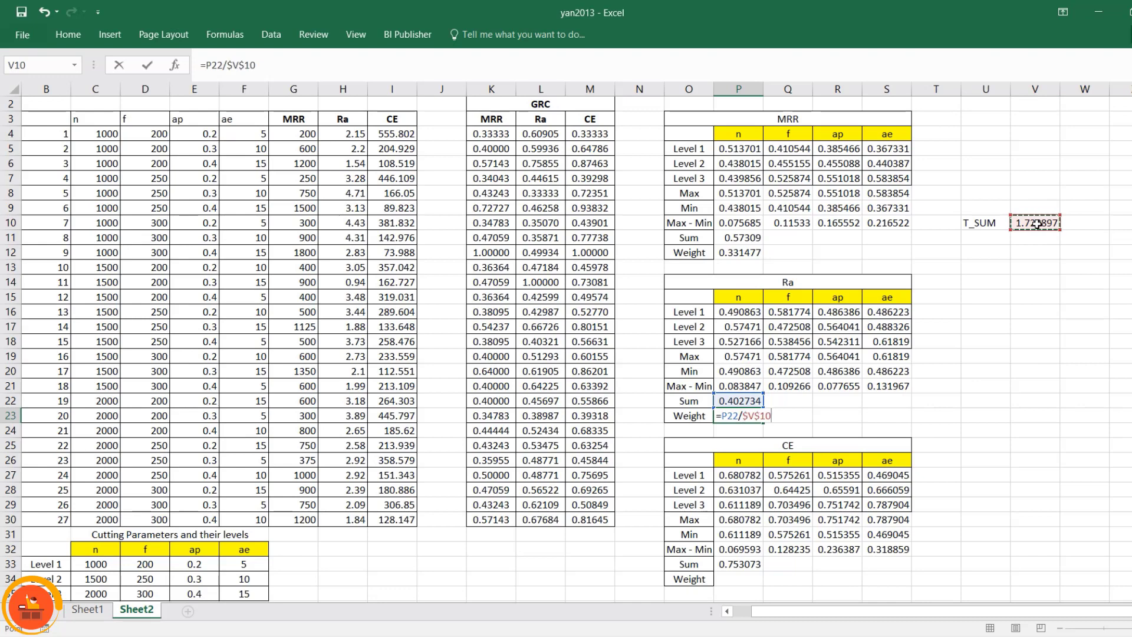
pyautogui.press('Return')
# Calculate the CE weight in P34 by dividing its Sum by T_SUM with =P33/$V$10.
pyautogui.click(741, 579)
pyautogui.write('=')
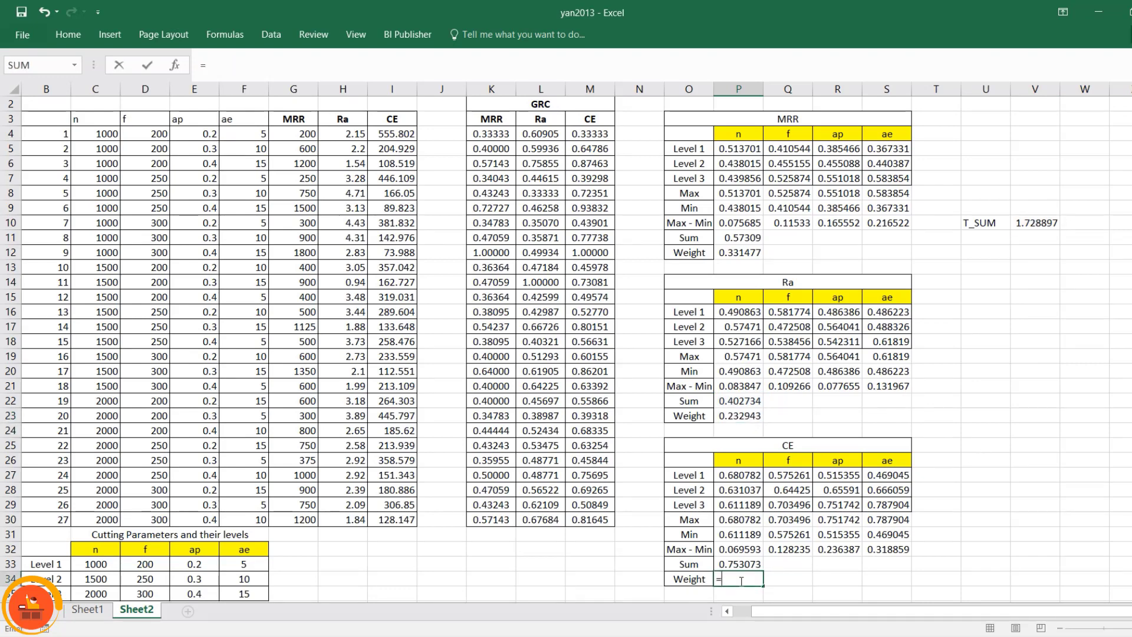
pyautogui.click(746, 565)
pyautogui.press('BackSpace')
pyautogui.press('BackSpace')
pyautogui.press('BackSpace')
pyautogui.press('BackSpace')
pyautogui.press('BackSpace')
pyautogui.press('BackSpace')
pyautogui.press('BackSpace')
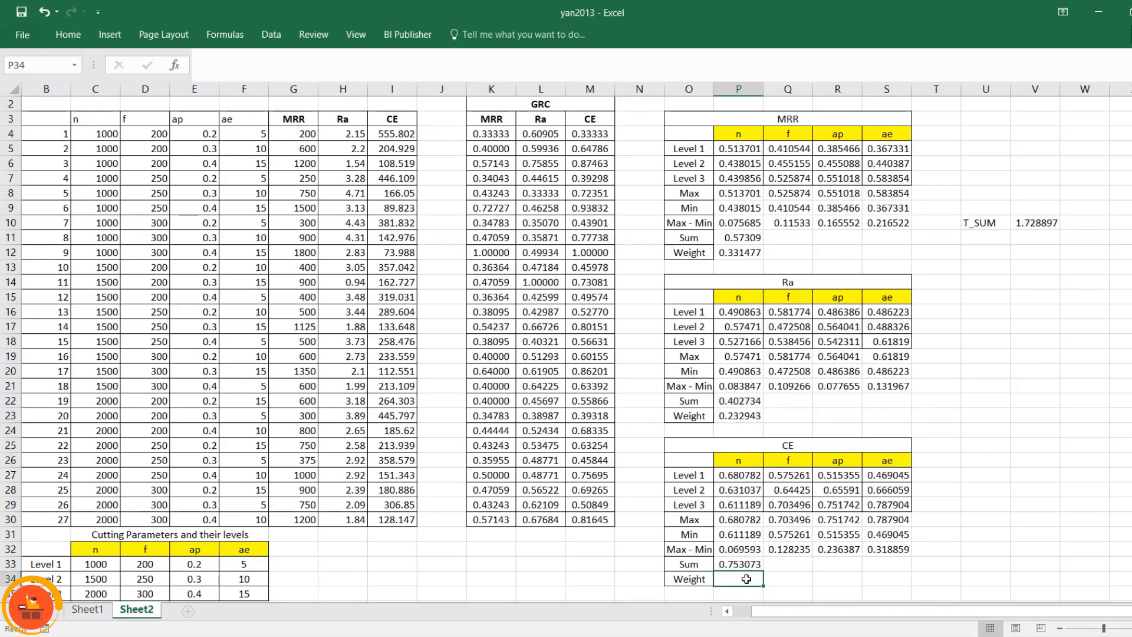
pyautogui.click(746, 563)
pyautogui.write('/')
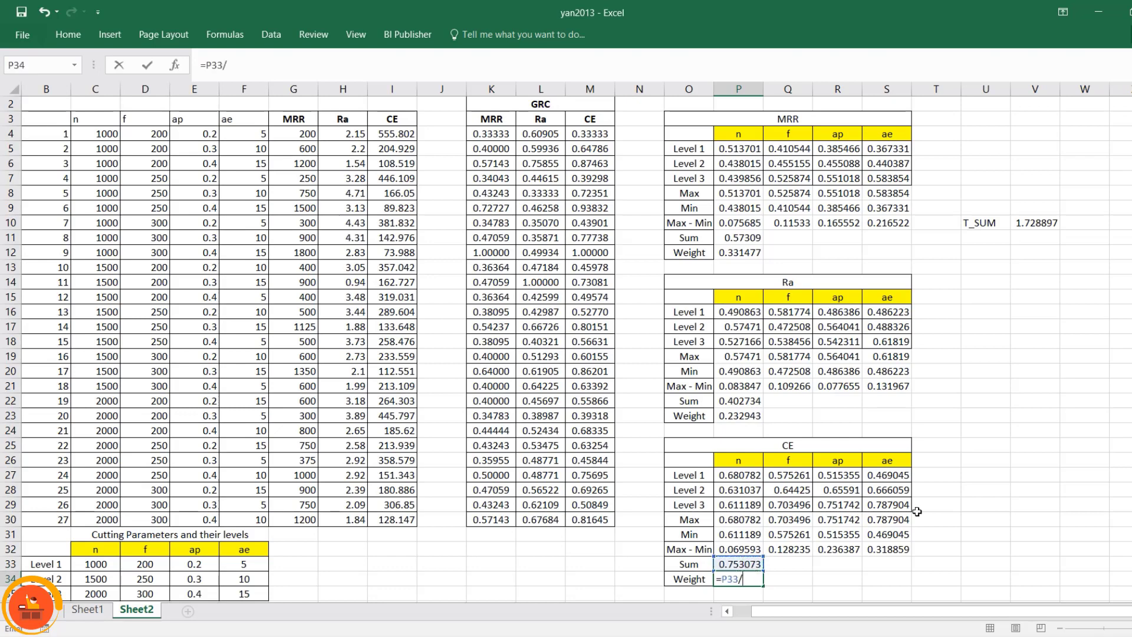
pyautogui.click(1036, 222)
pyautogui.press('F4')
pyautogui.press('Return')
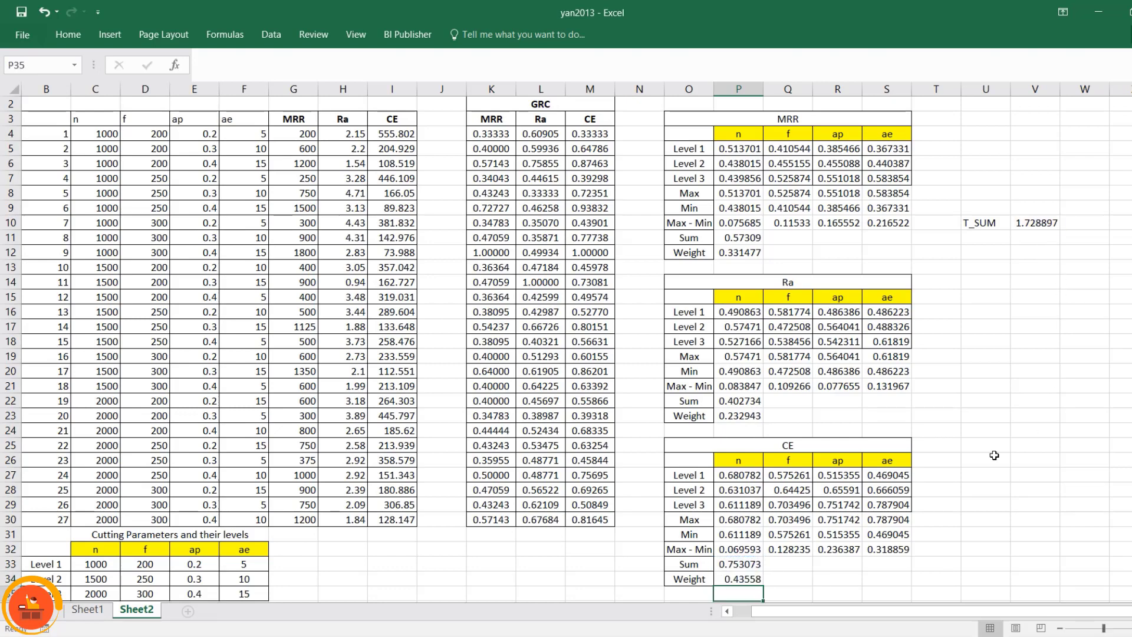
# Check the CE weight formula in P34 and copy the MRR weight from P12.
pyautogui.click(746, 579)
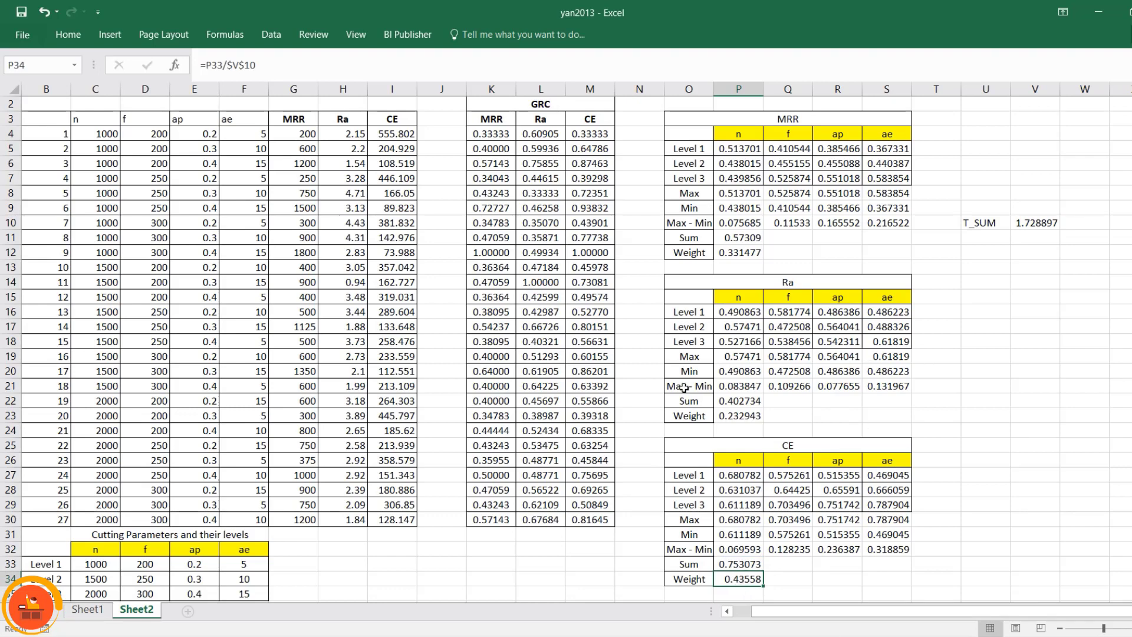
pyautogui.click(749, 254)
pyautogui.hotkey('ctrl', 'c')
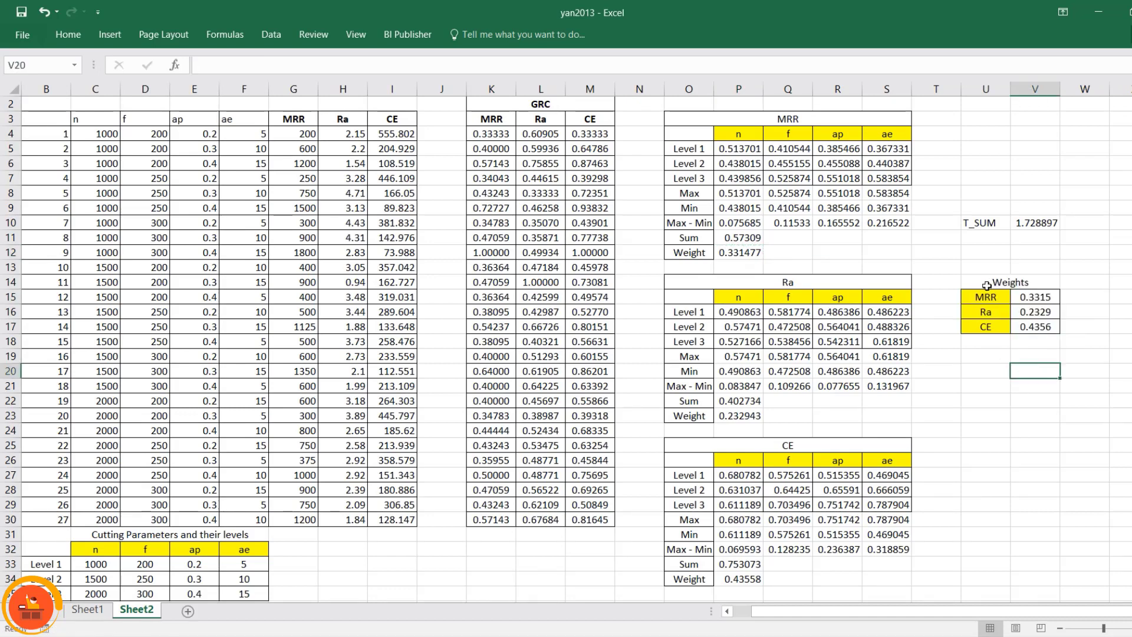
# Review the MRR, Ra and CE entries in the Weights summary table in U14:V17.
pyautogui.moveTo(986, 286); pyautogui.dragTo(1042, 328)
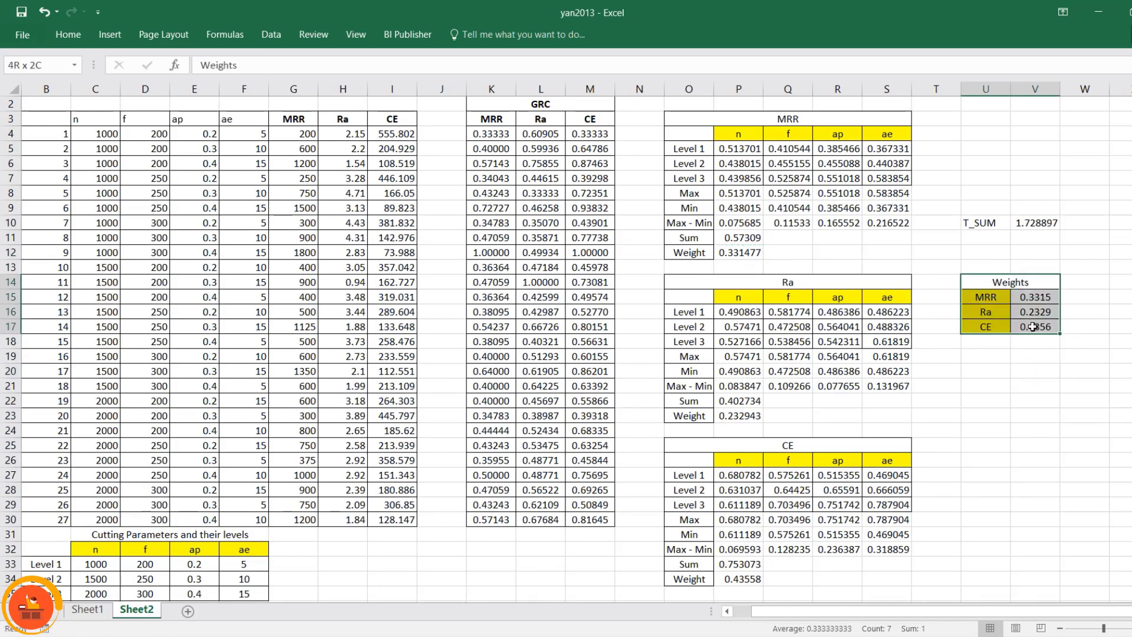
pyautogui.click(1052, 357)
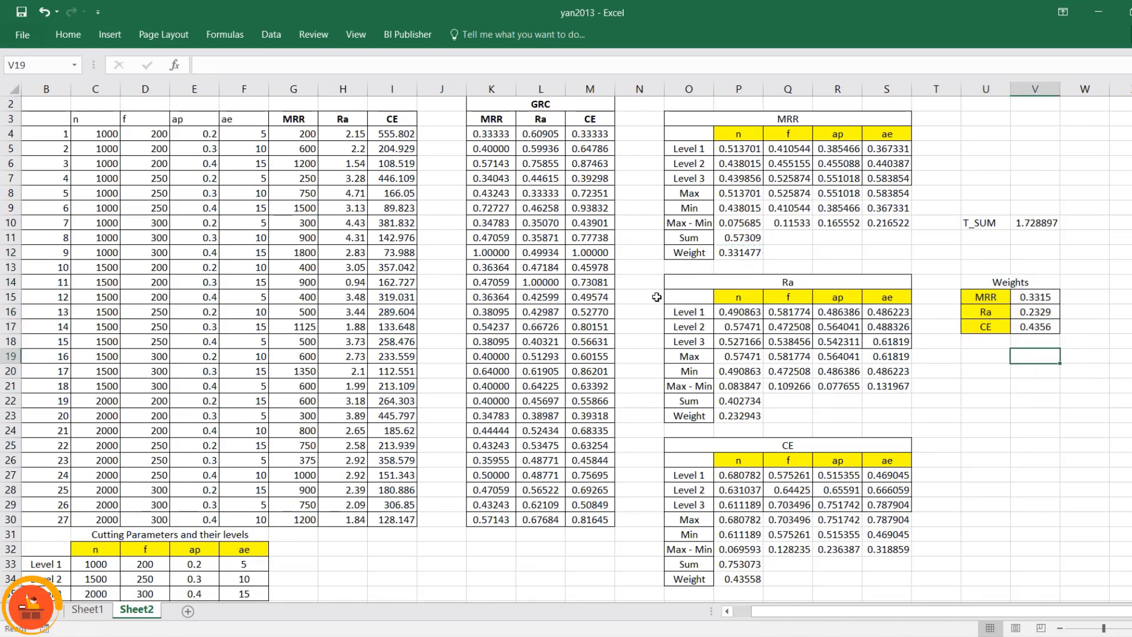
pyautogui.click(1045, 301)
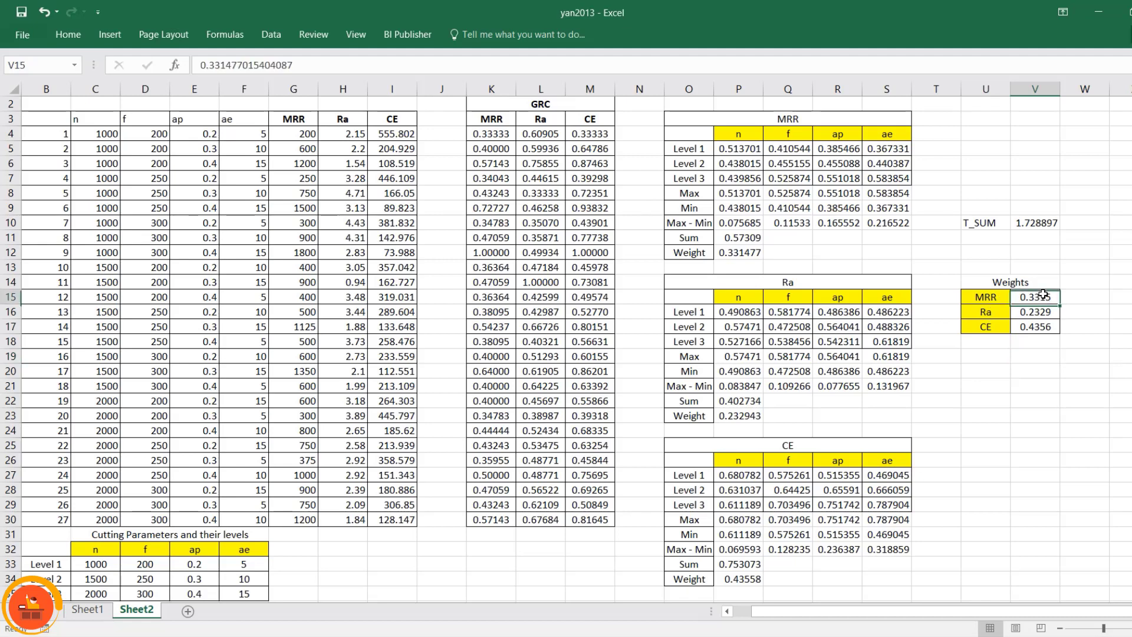
pyautogui.click(1037, 312)
pyautogui.click(986, 325)
pyautogui.write('CE')
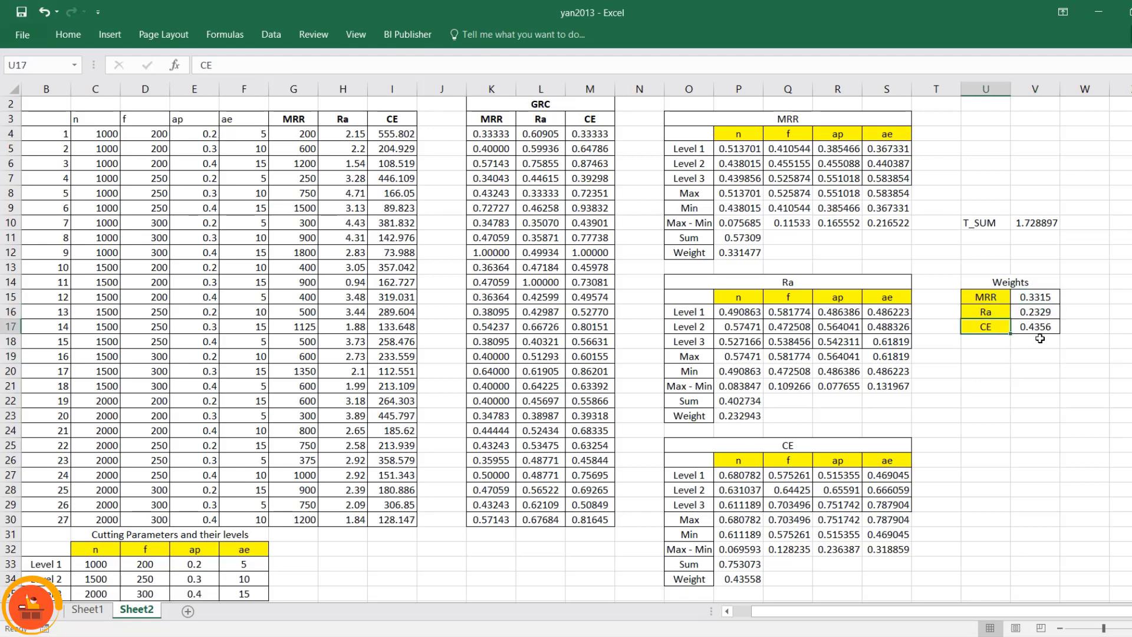
pyautogui.press('Tab')
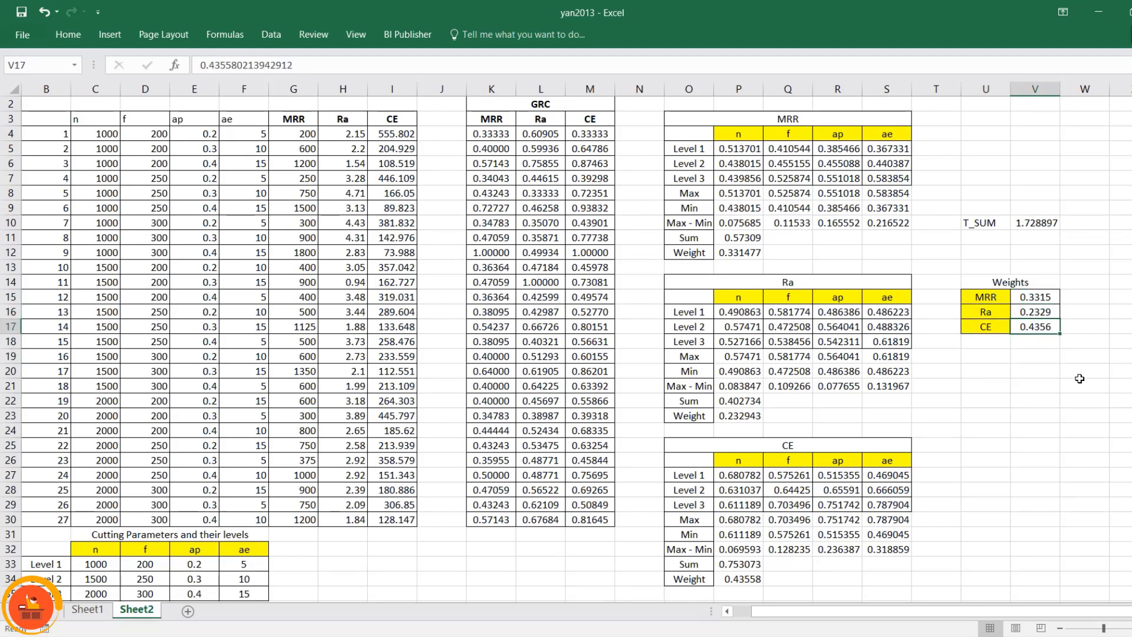